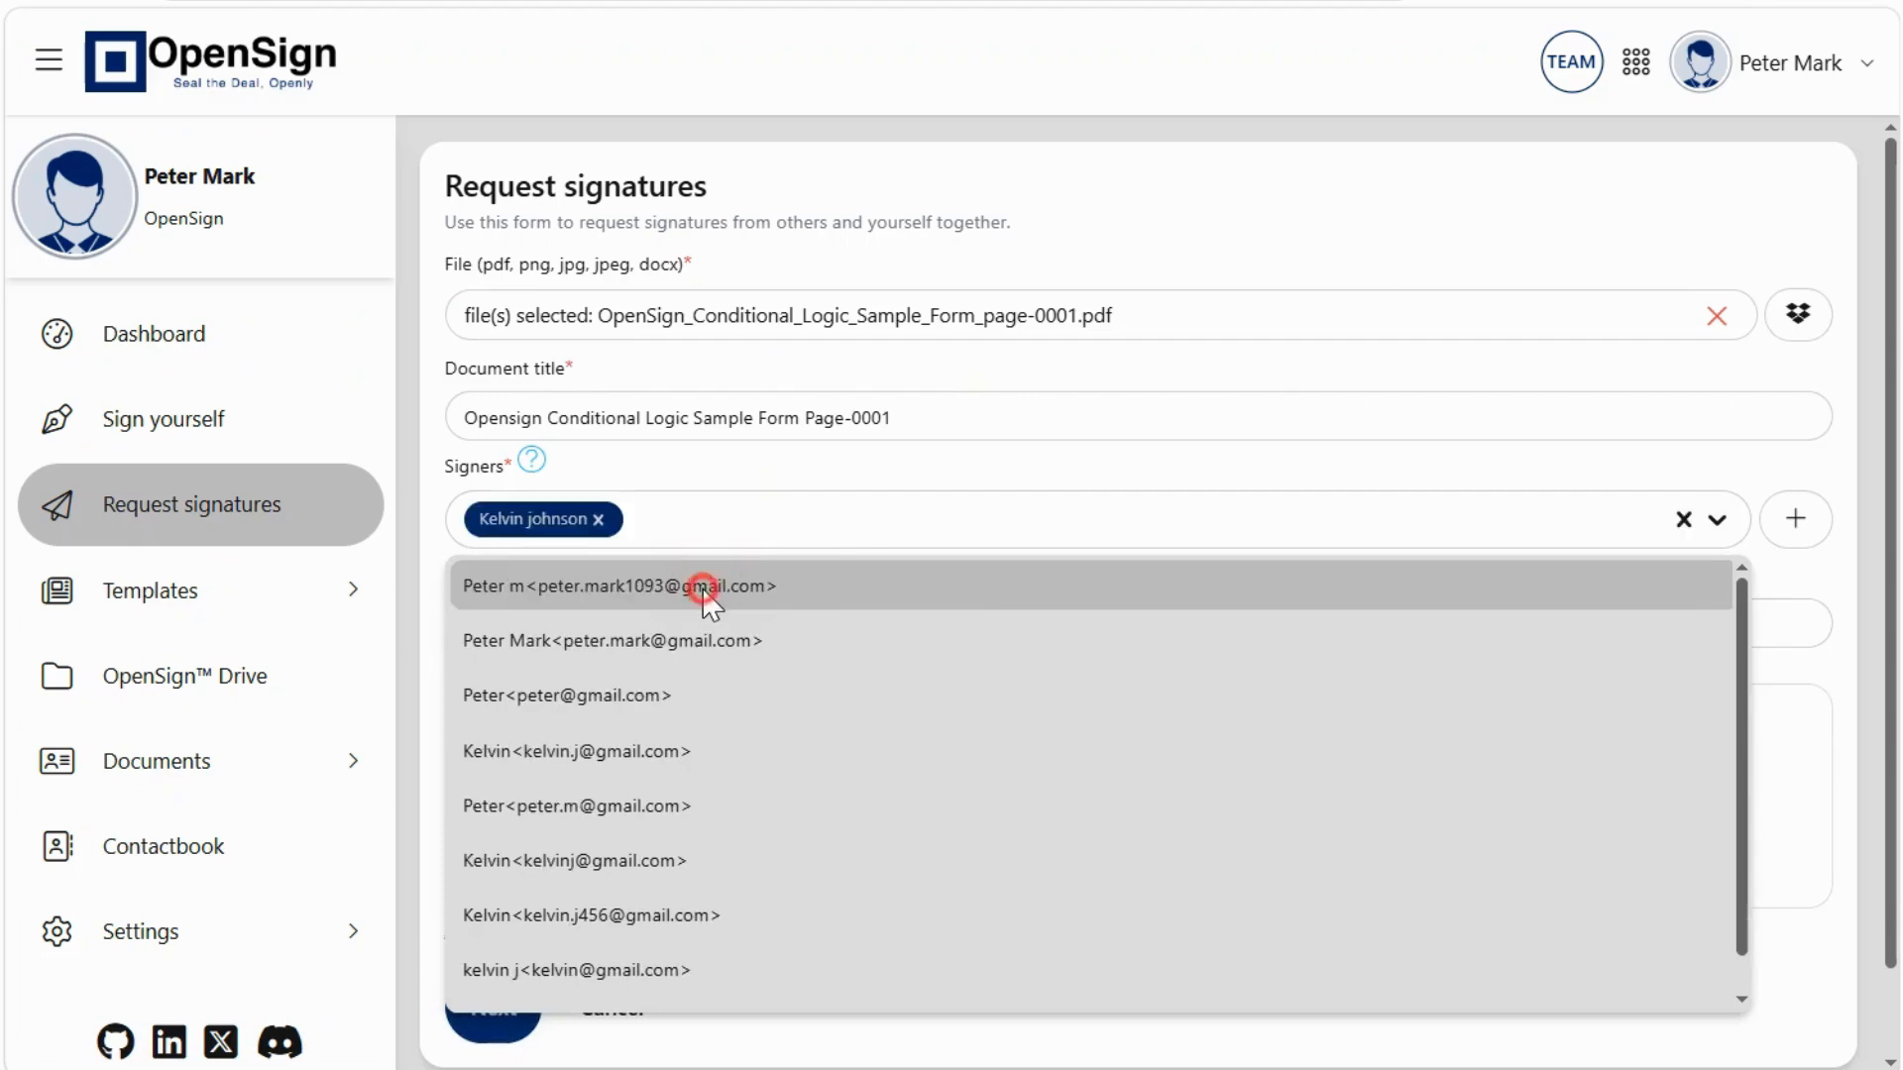
Proceed to widget placement and add a checkbox named "Tax paid for" in the form's Tax Paid For row.
left_click(1832, 674)
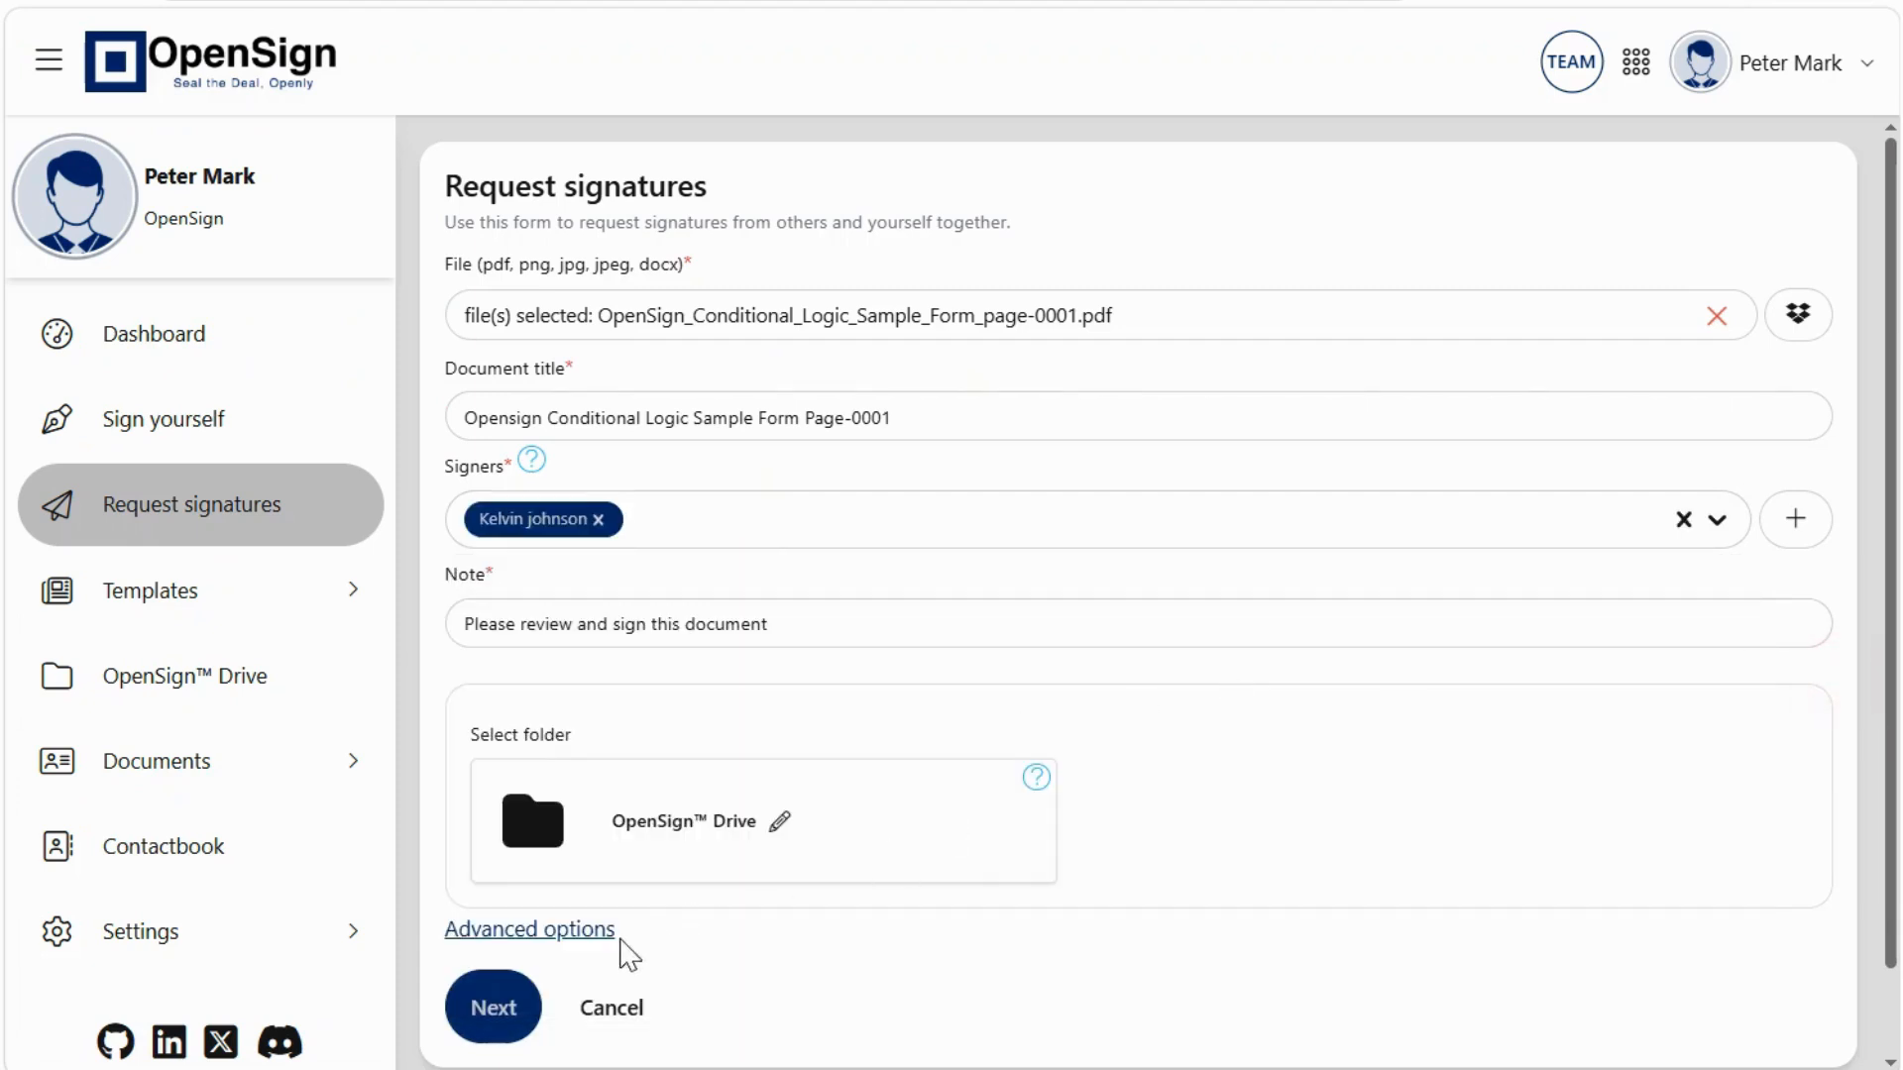
left_click(489, 1004)
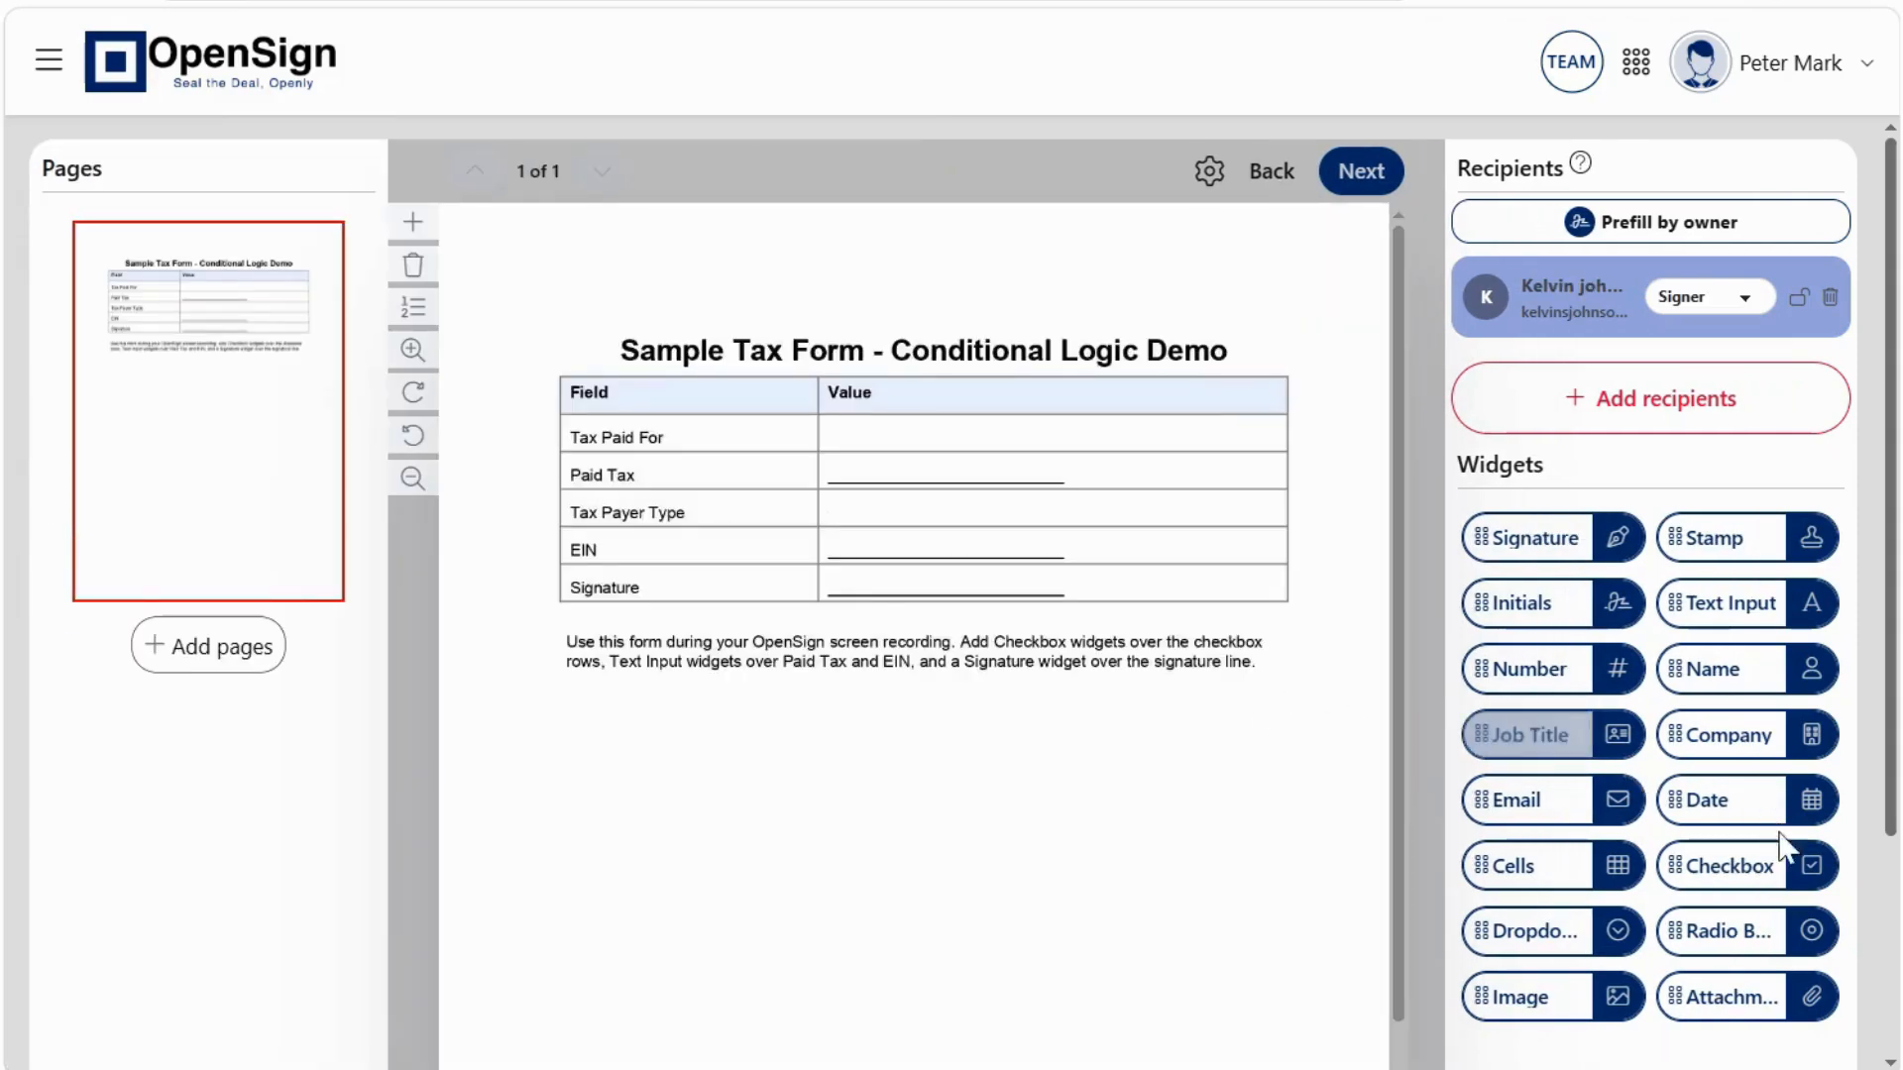
left_click_drag(1730, 865, 941, 458)
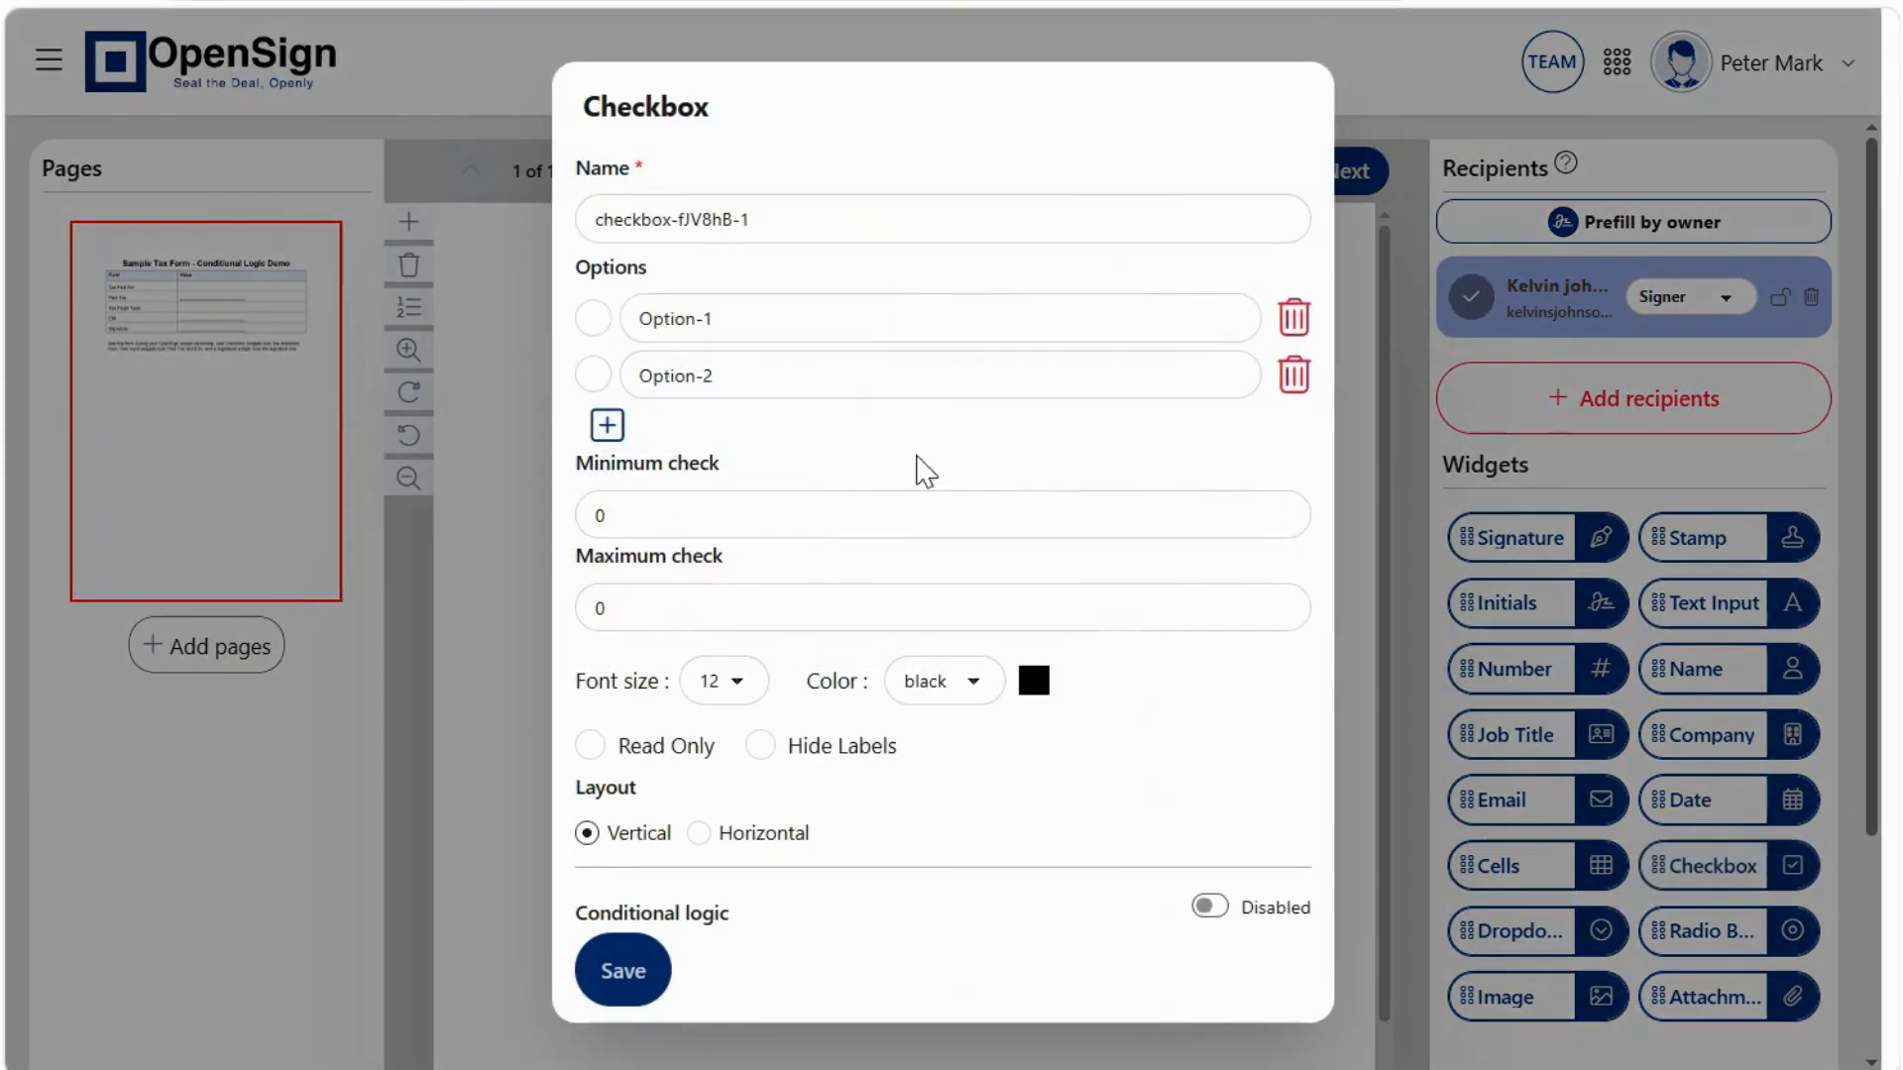
left_click(823, 214)
key("ctrl+a")
type("T")
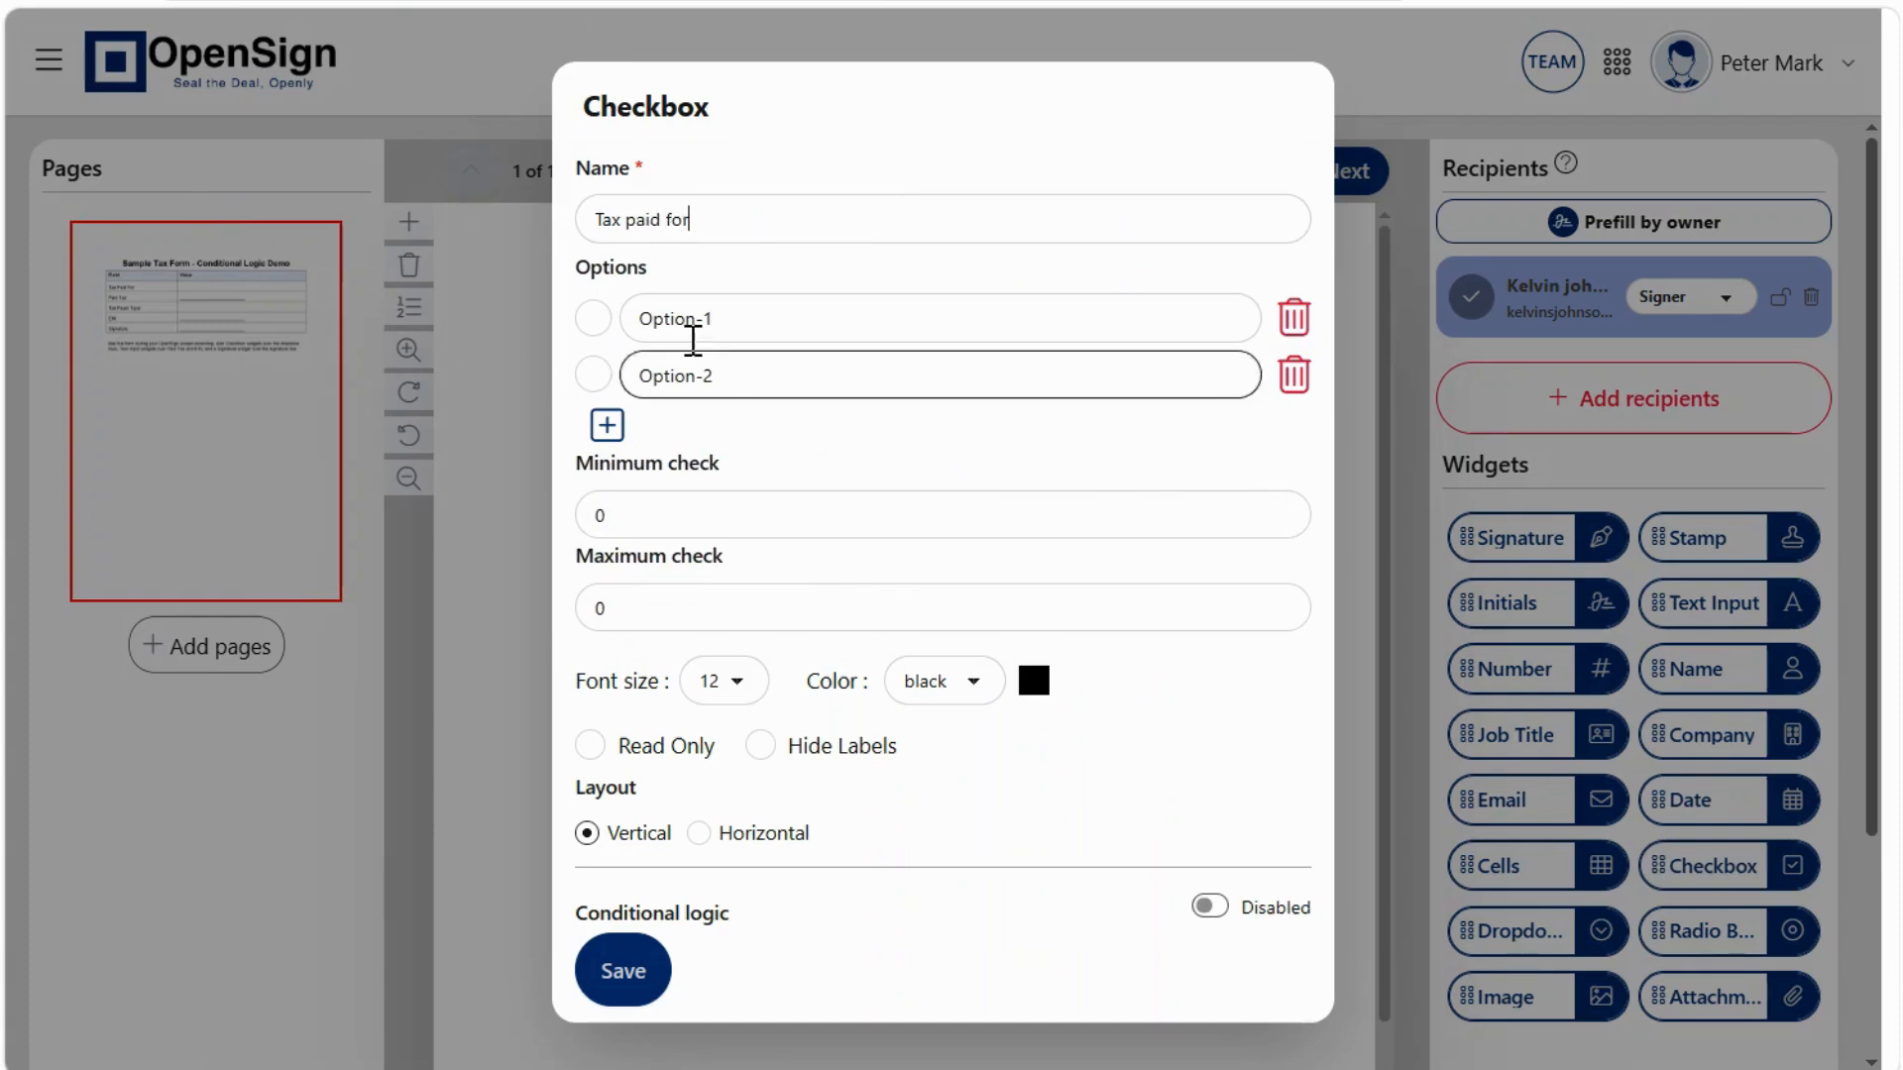
Set the checkbox options to "Federal" and "State" and save the widget with a horizontal layout.
left_click(714, 315)
key("ctrl+a")
type("Fe")
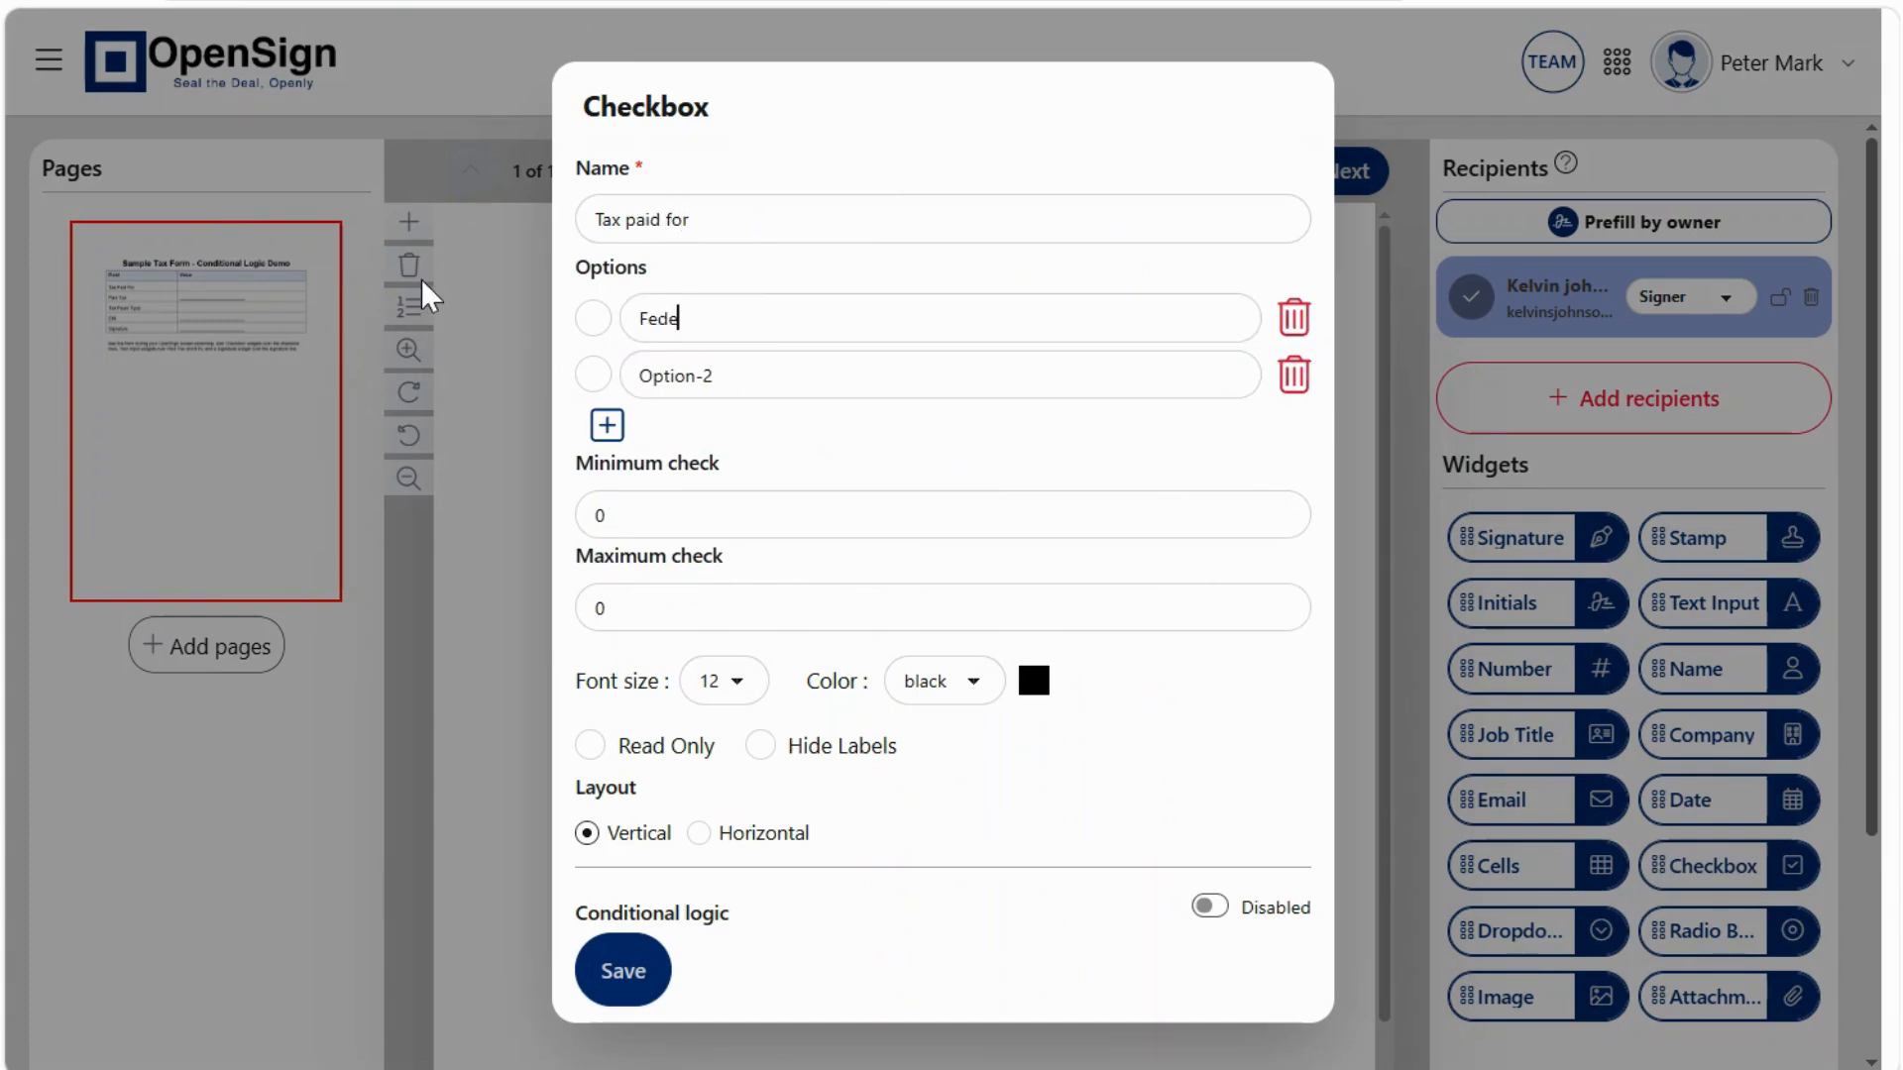
type("deral")
left_click(747, 381)
key("ctrl+a")
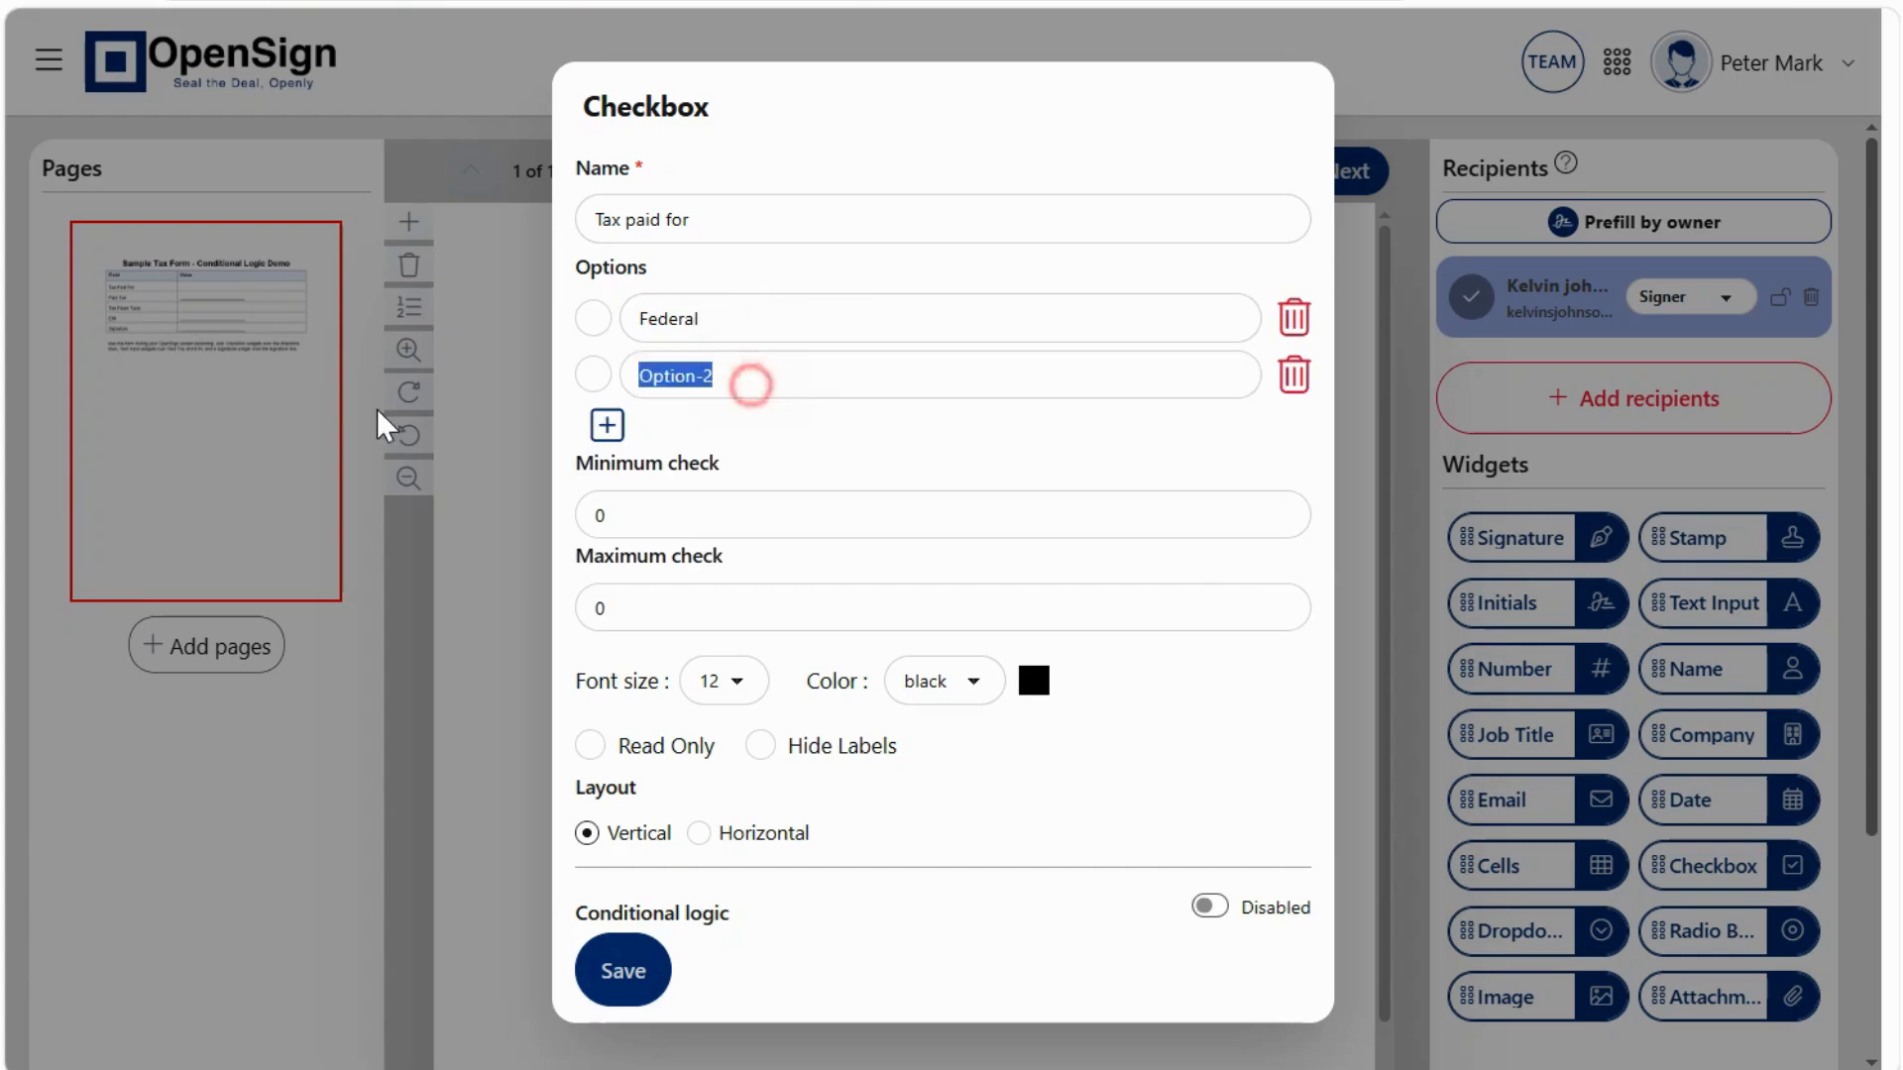
type("State")
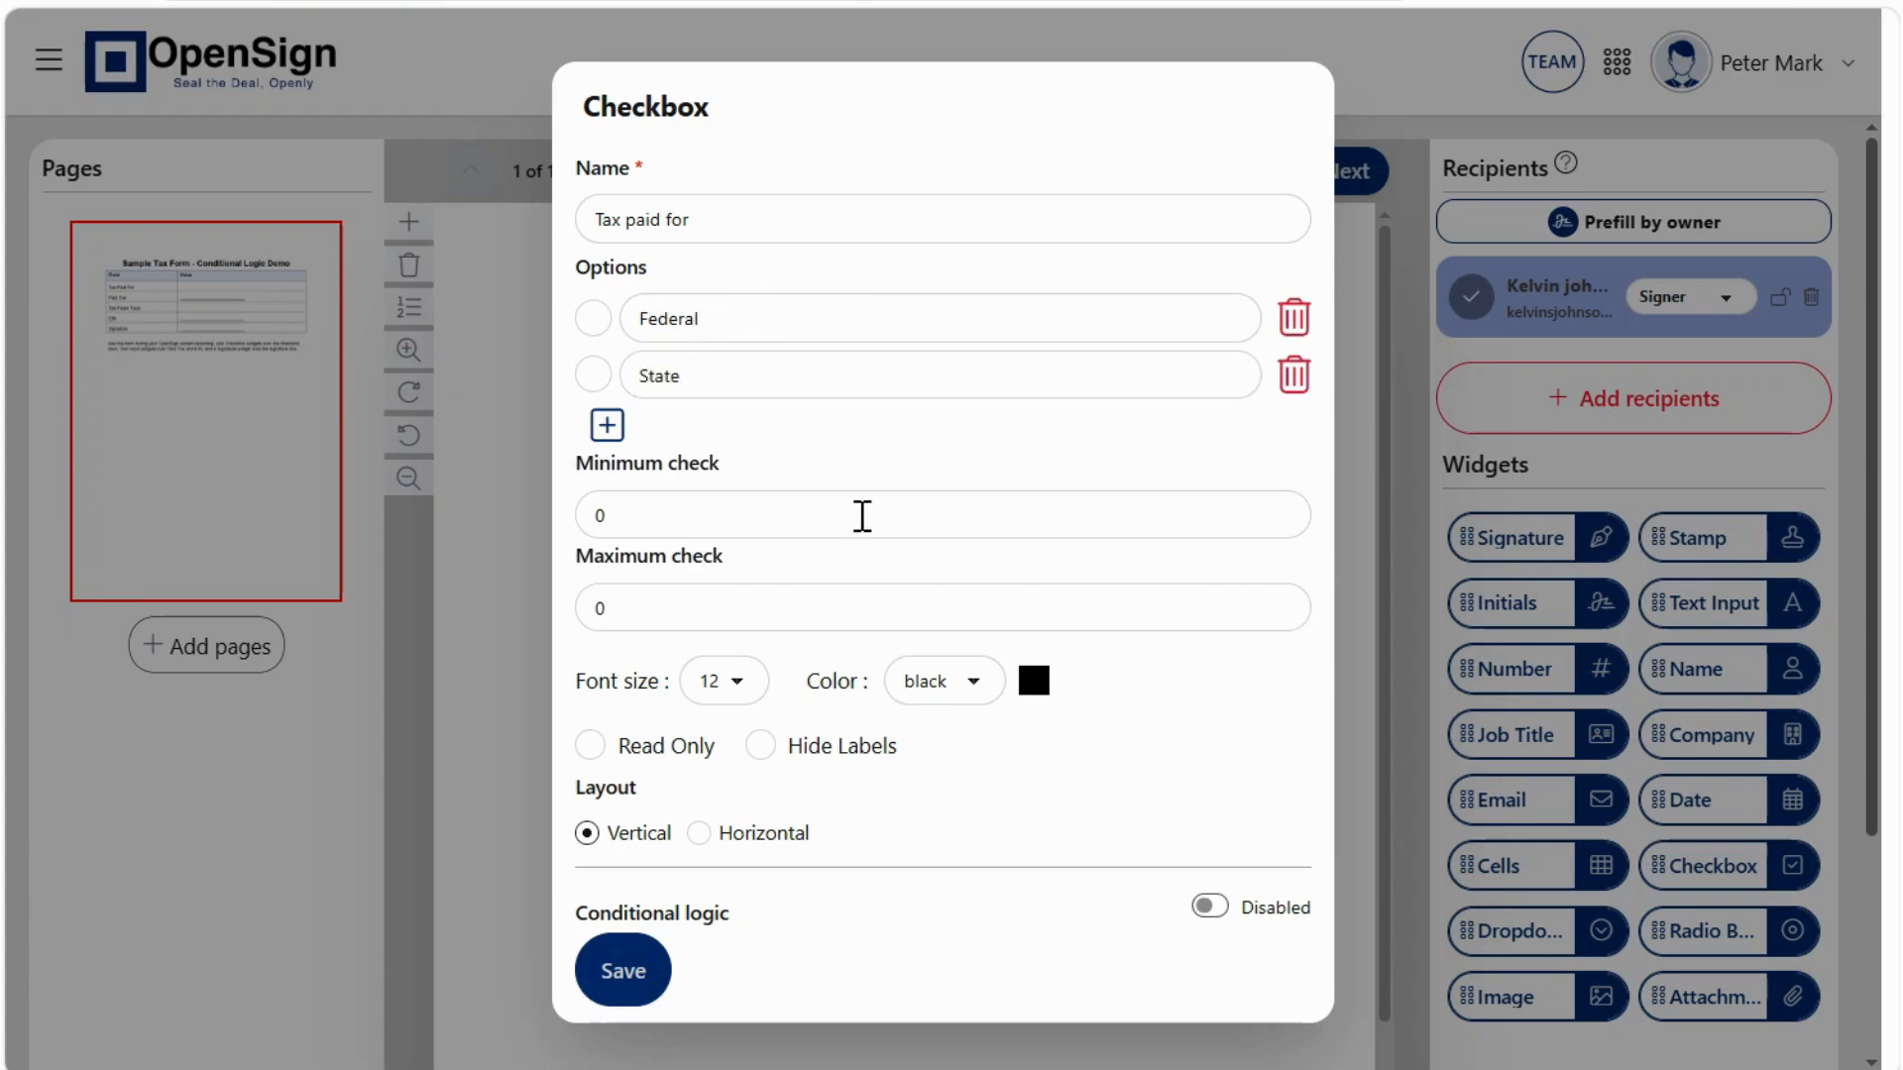
left_click(698, 833)
left_click(646, 986)
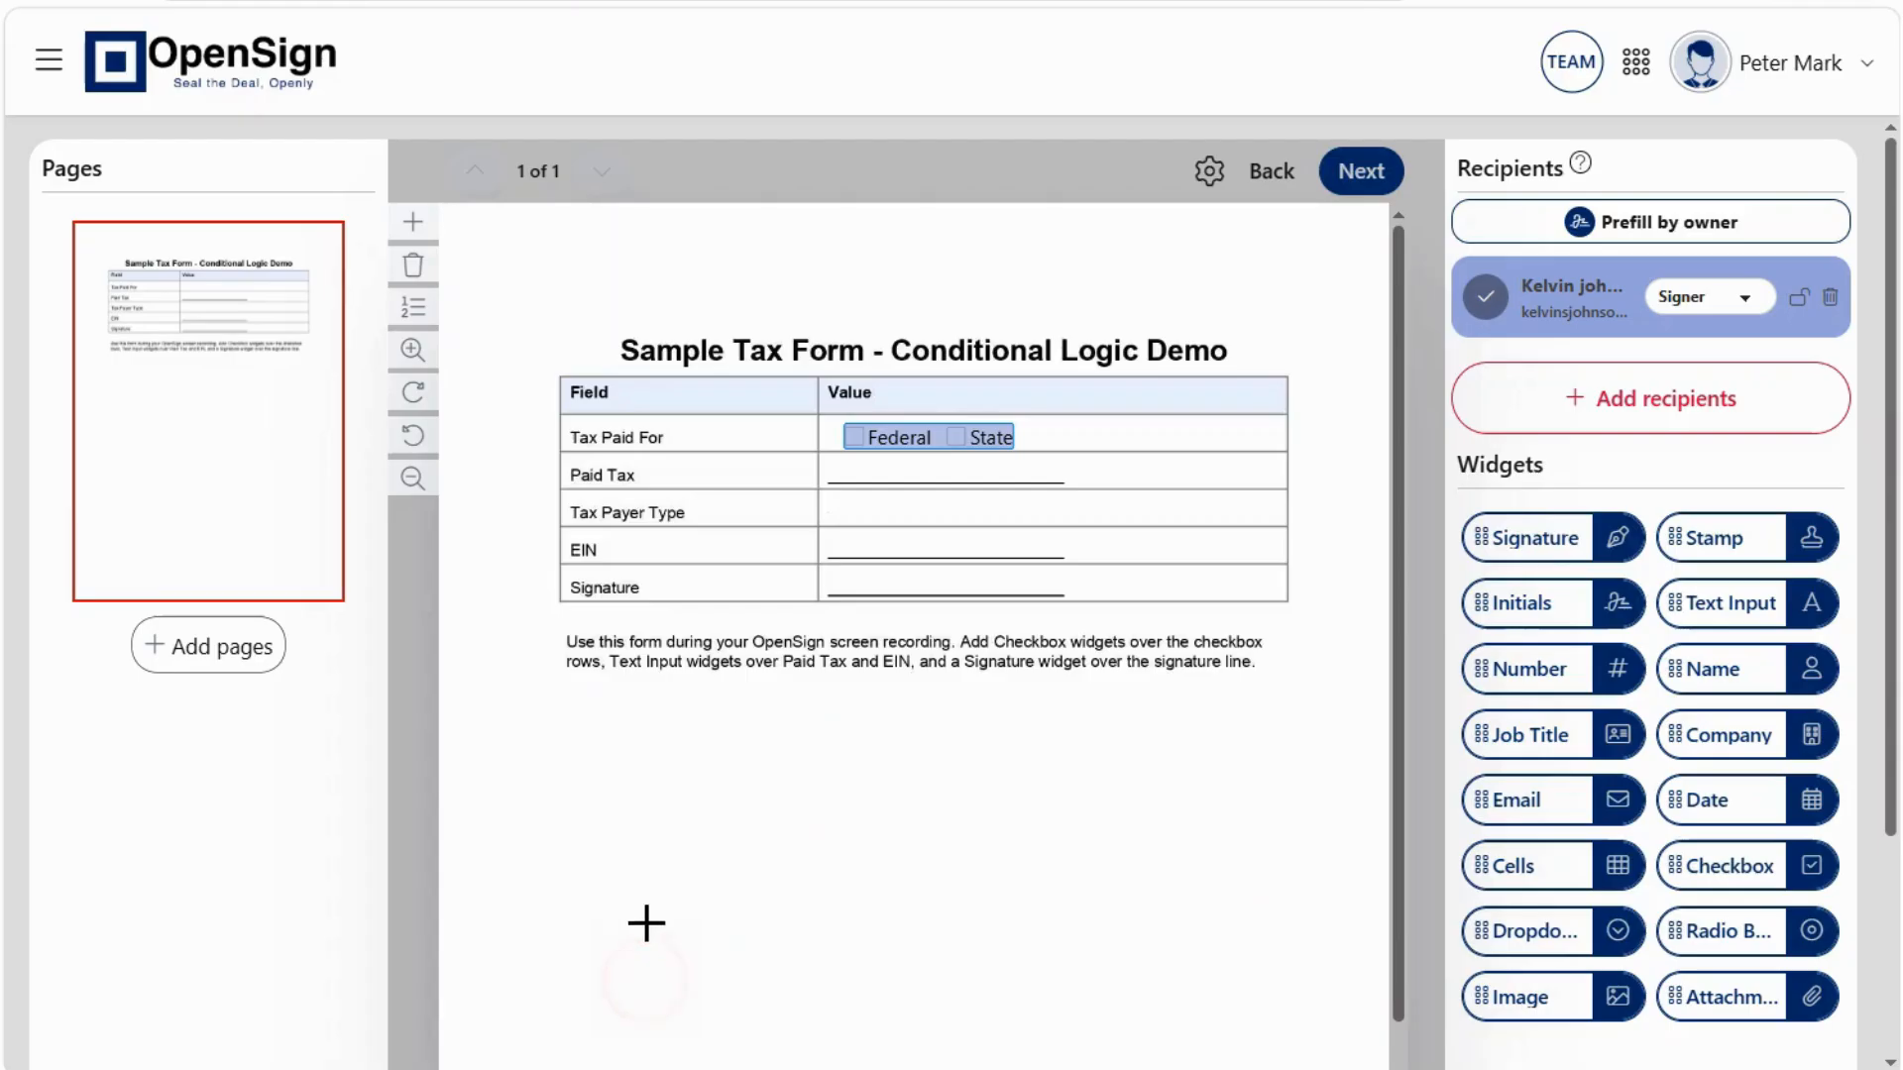
Place a text input in the Paid Tax row, name it "Paid tax" and make it optional.
left_click_drag(1733, 620, 913, 488)
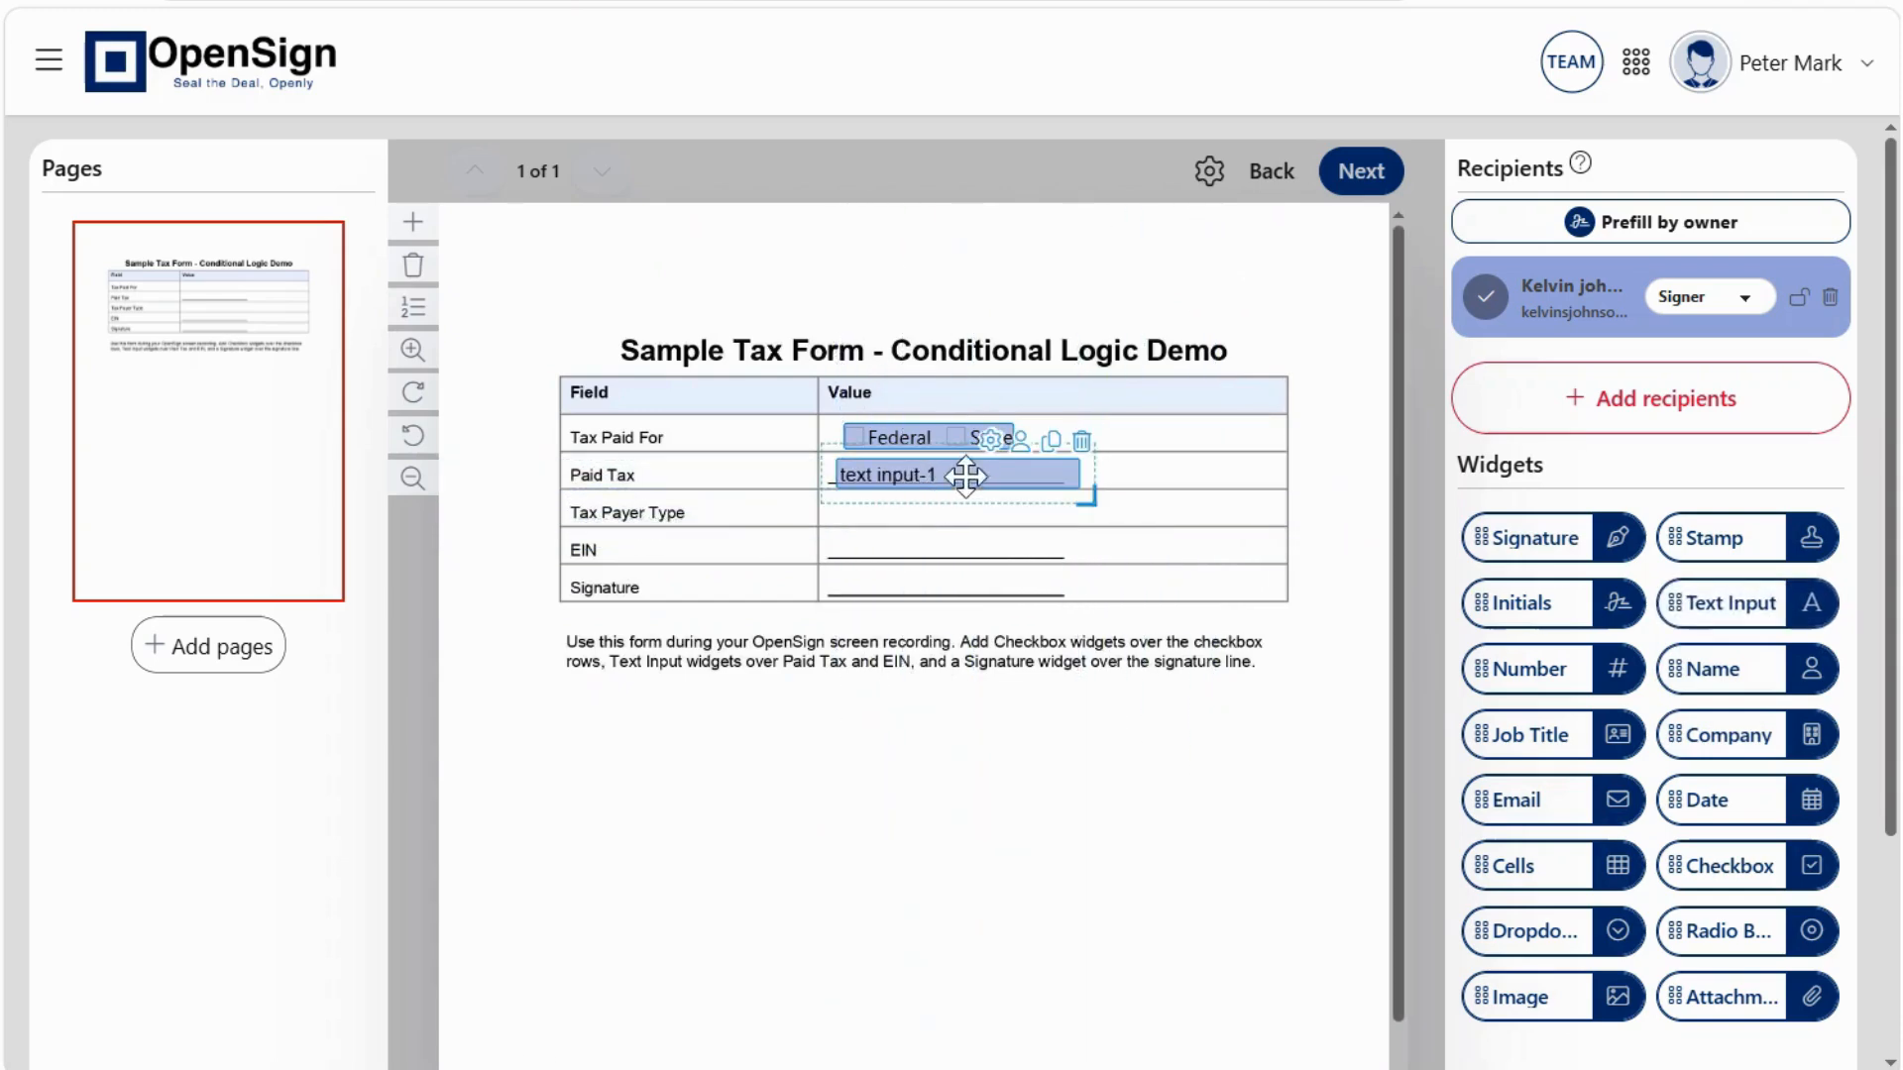
left_click(991, 439)
left_click_drag(780, 226, 351, 188)
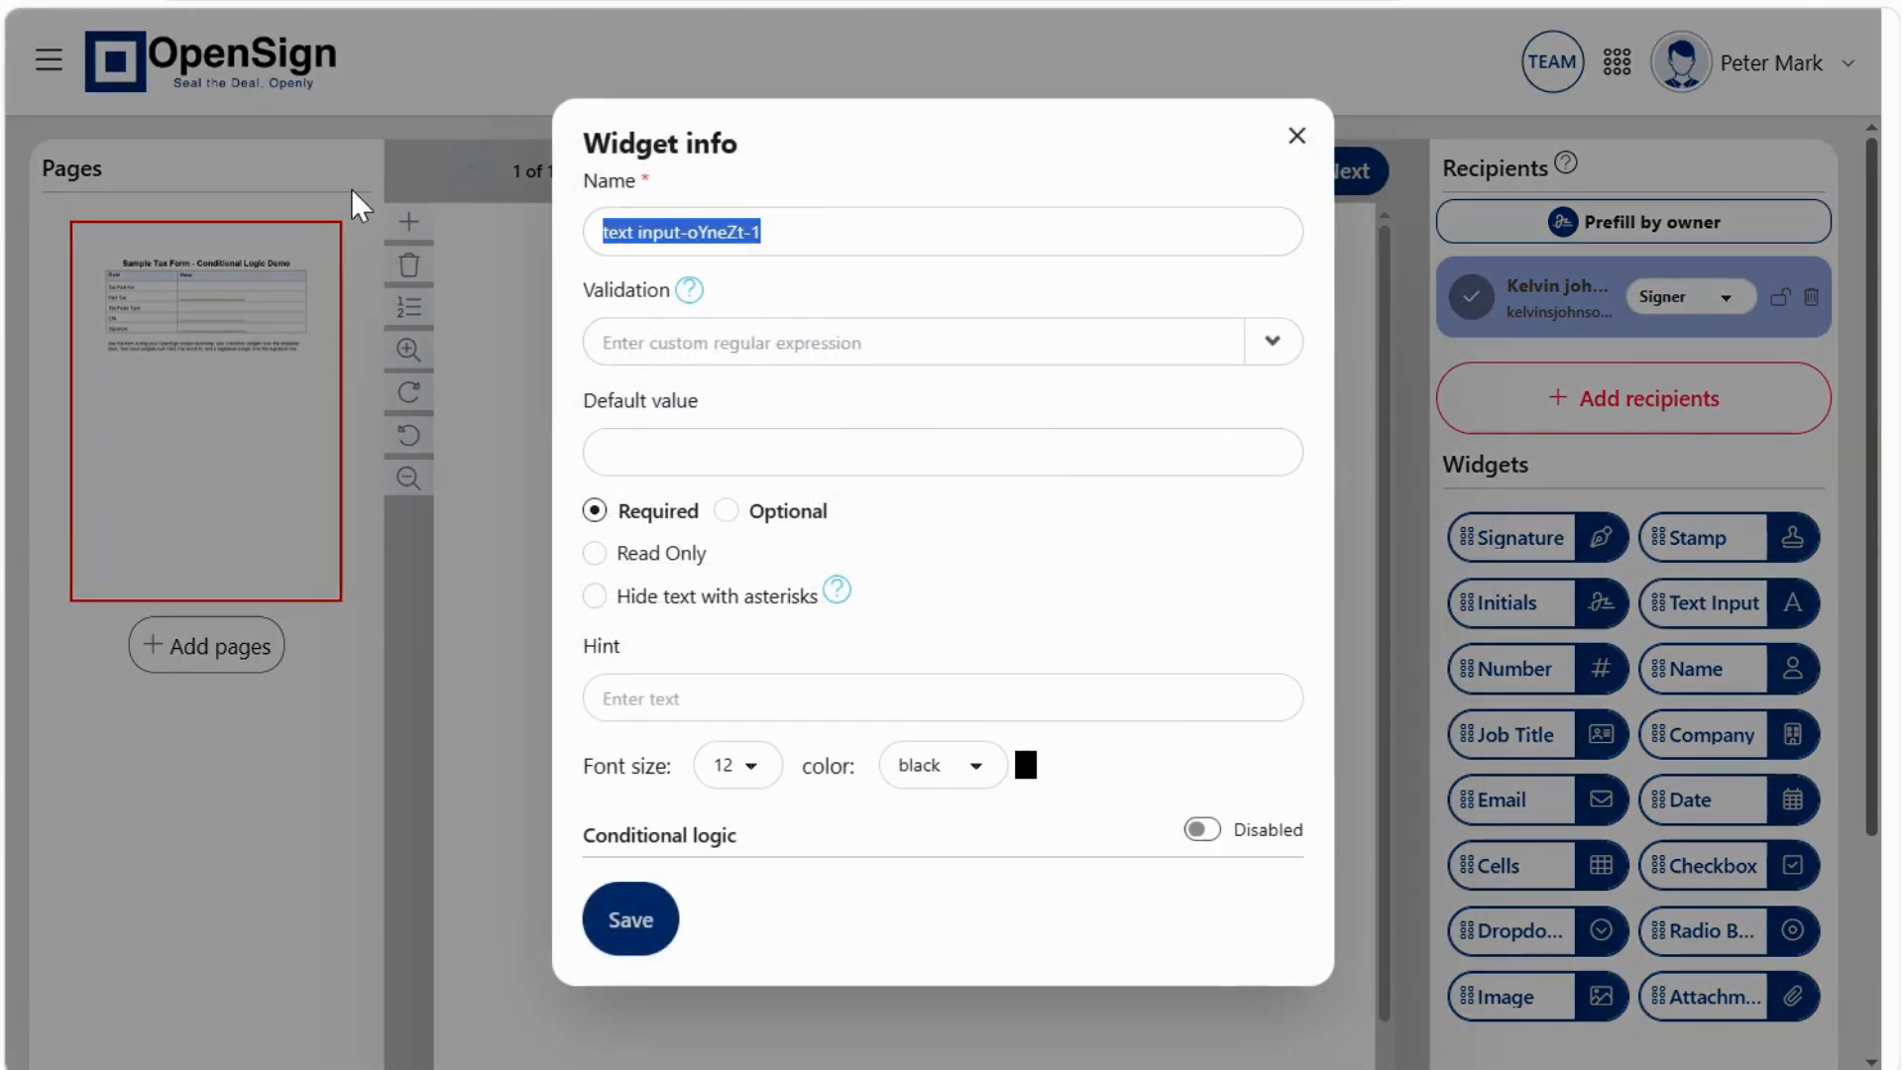
type("Paid tax")
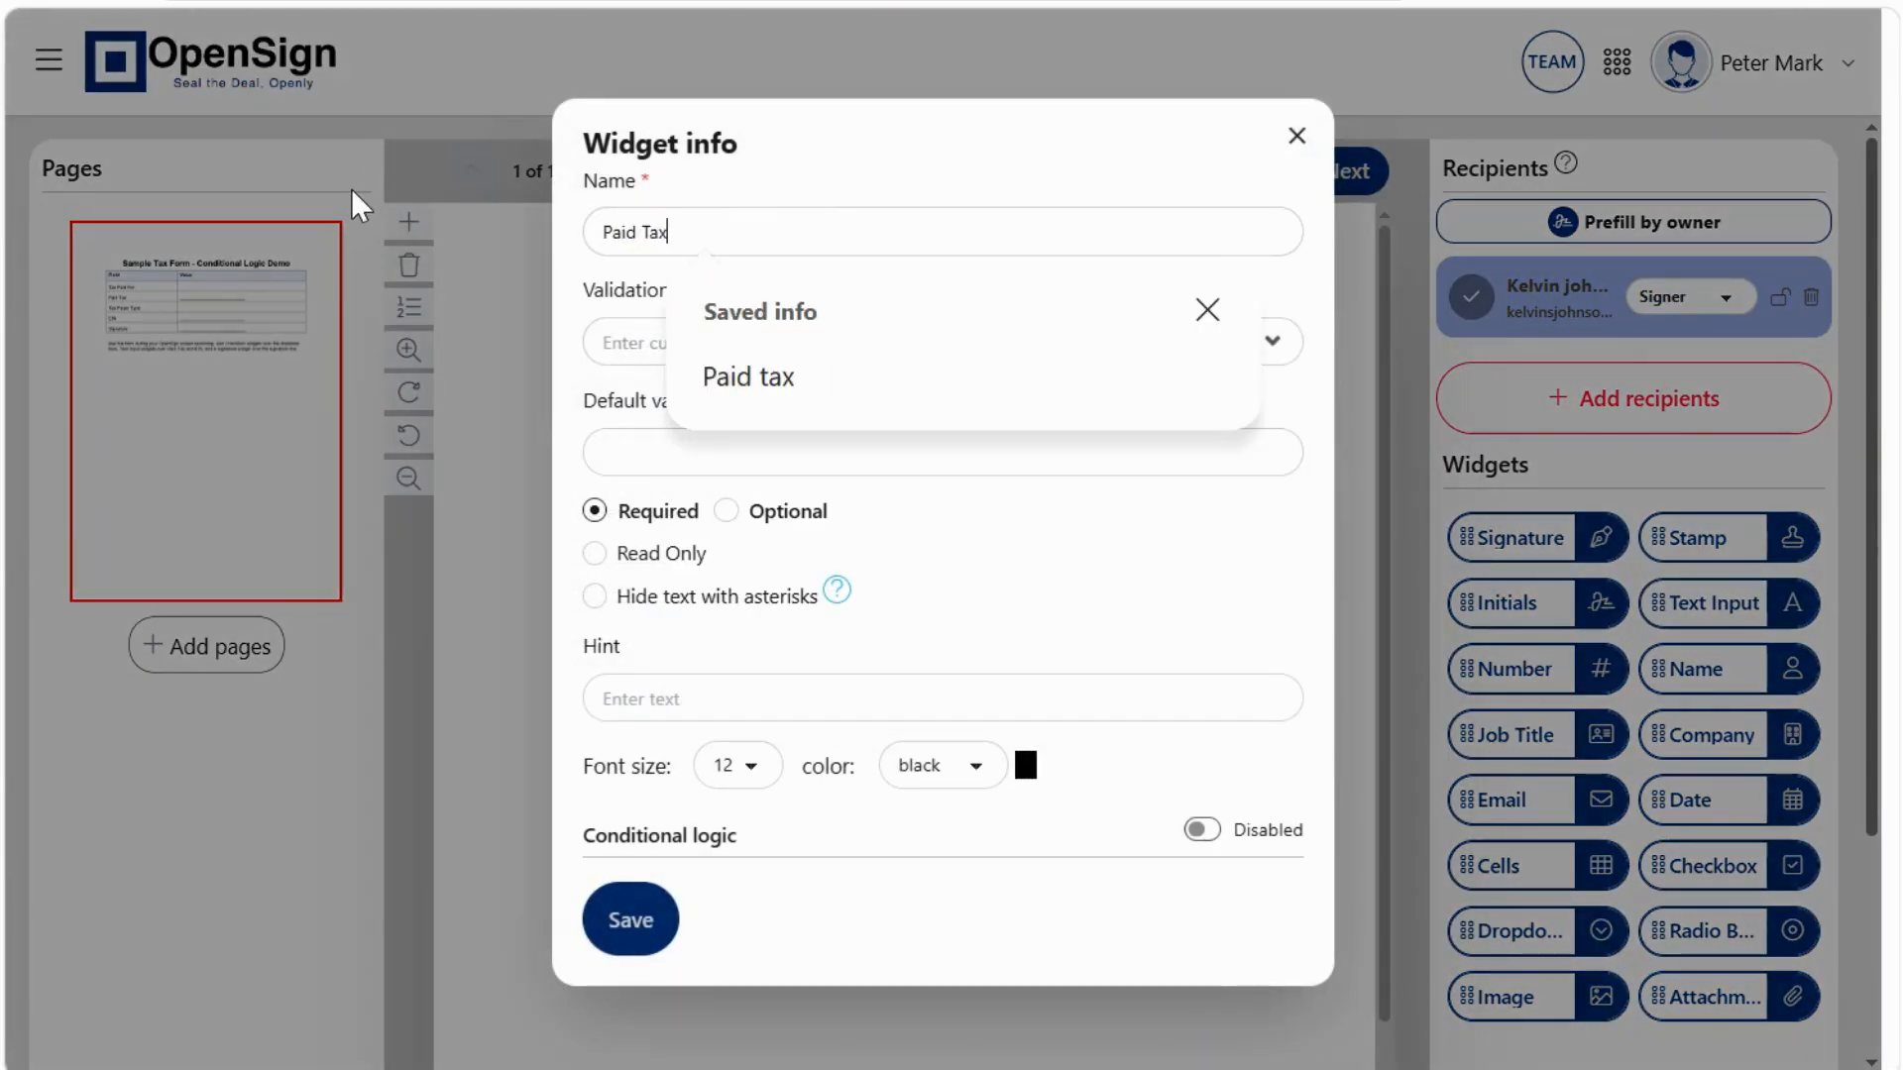
left_click(790, 380)
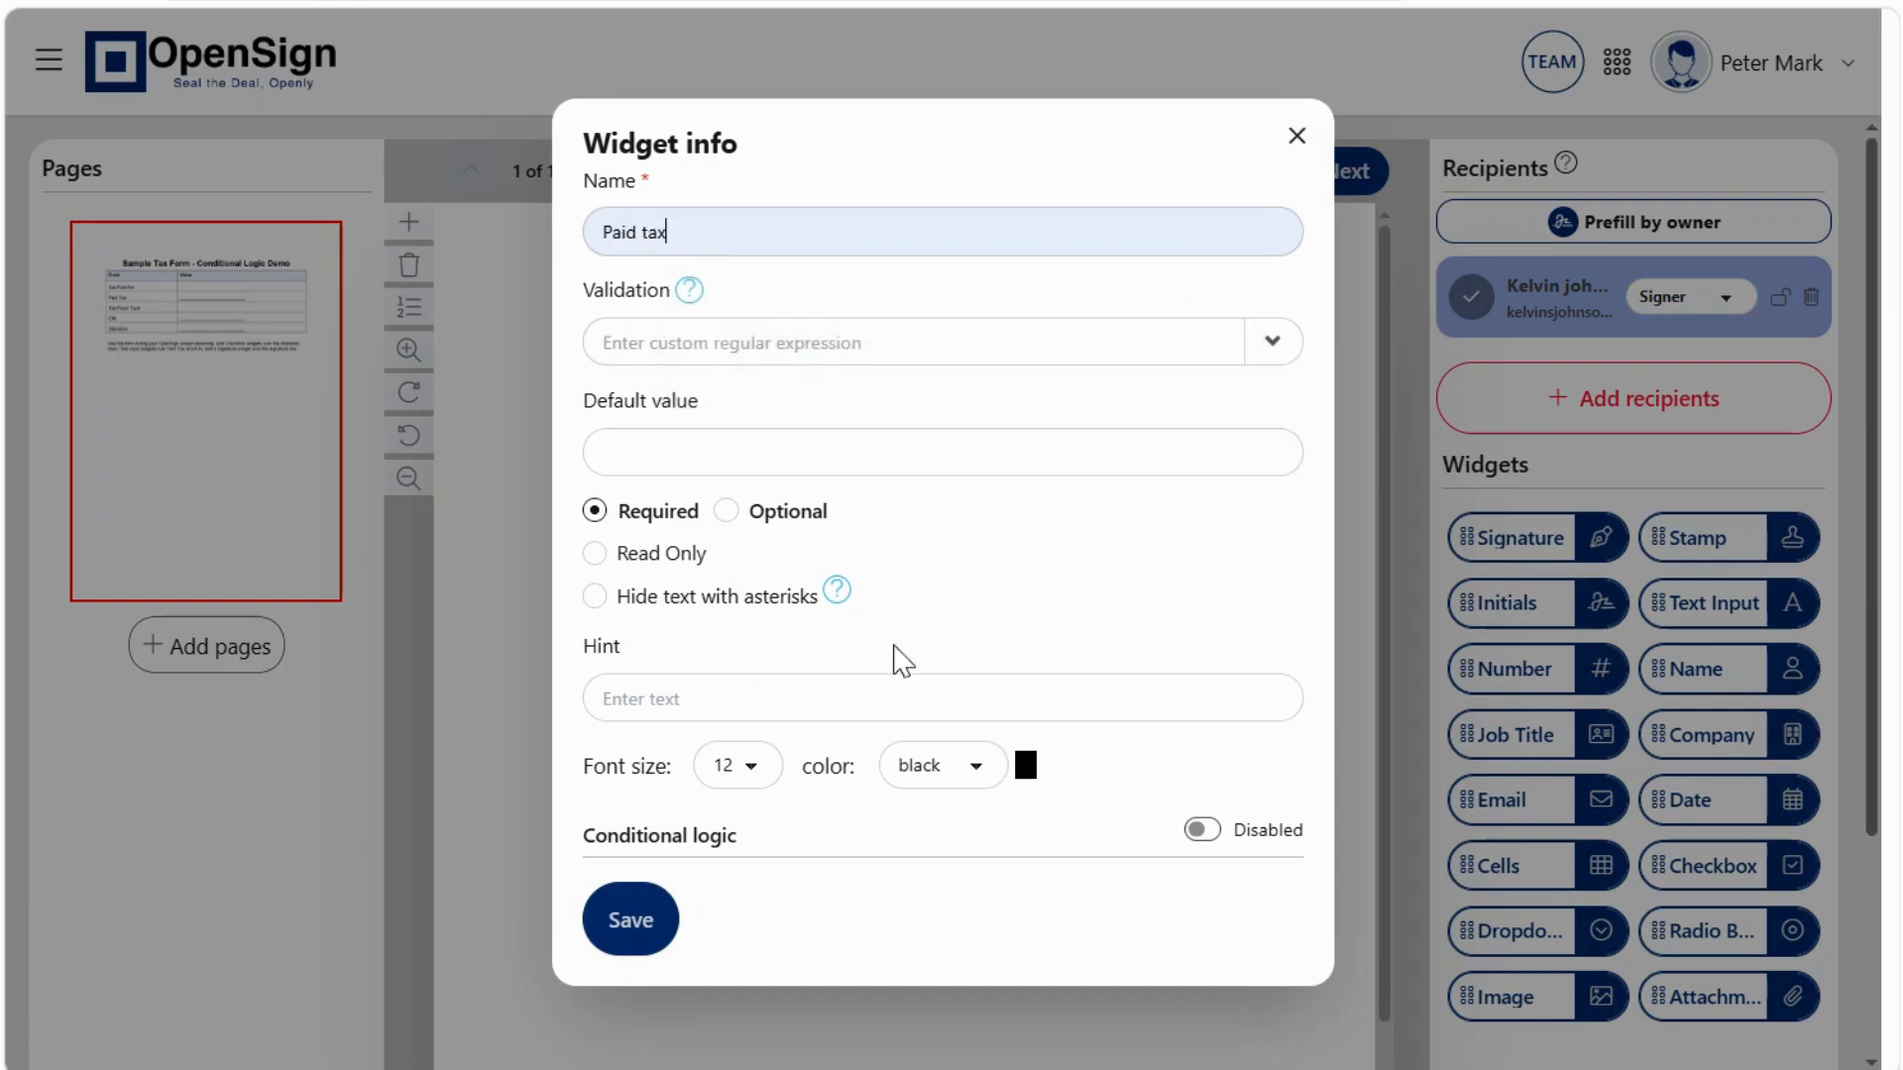
left_click(727, 511)
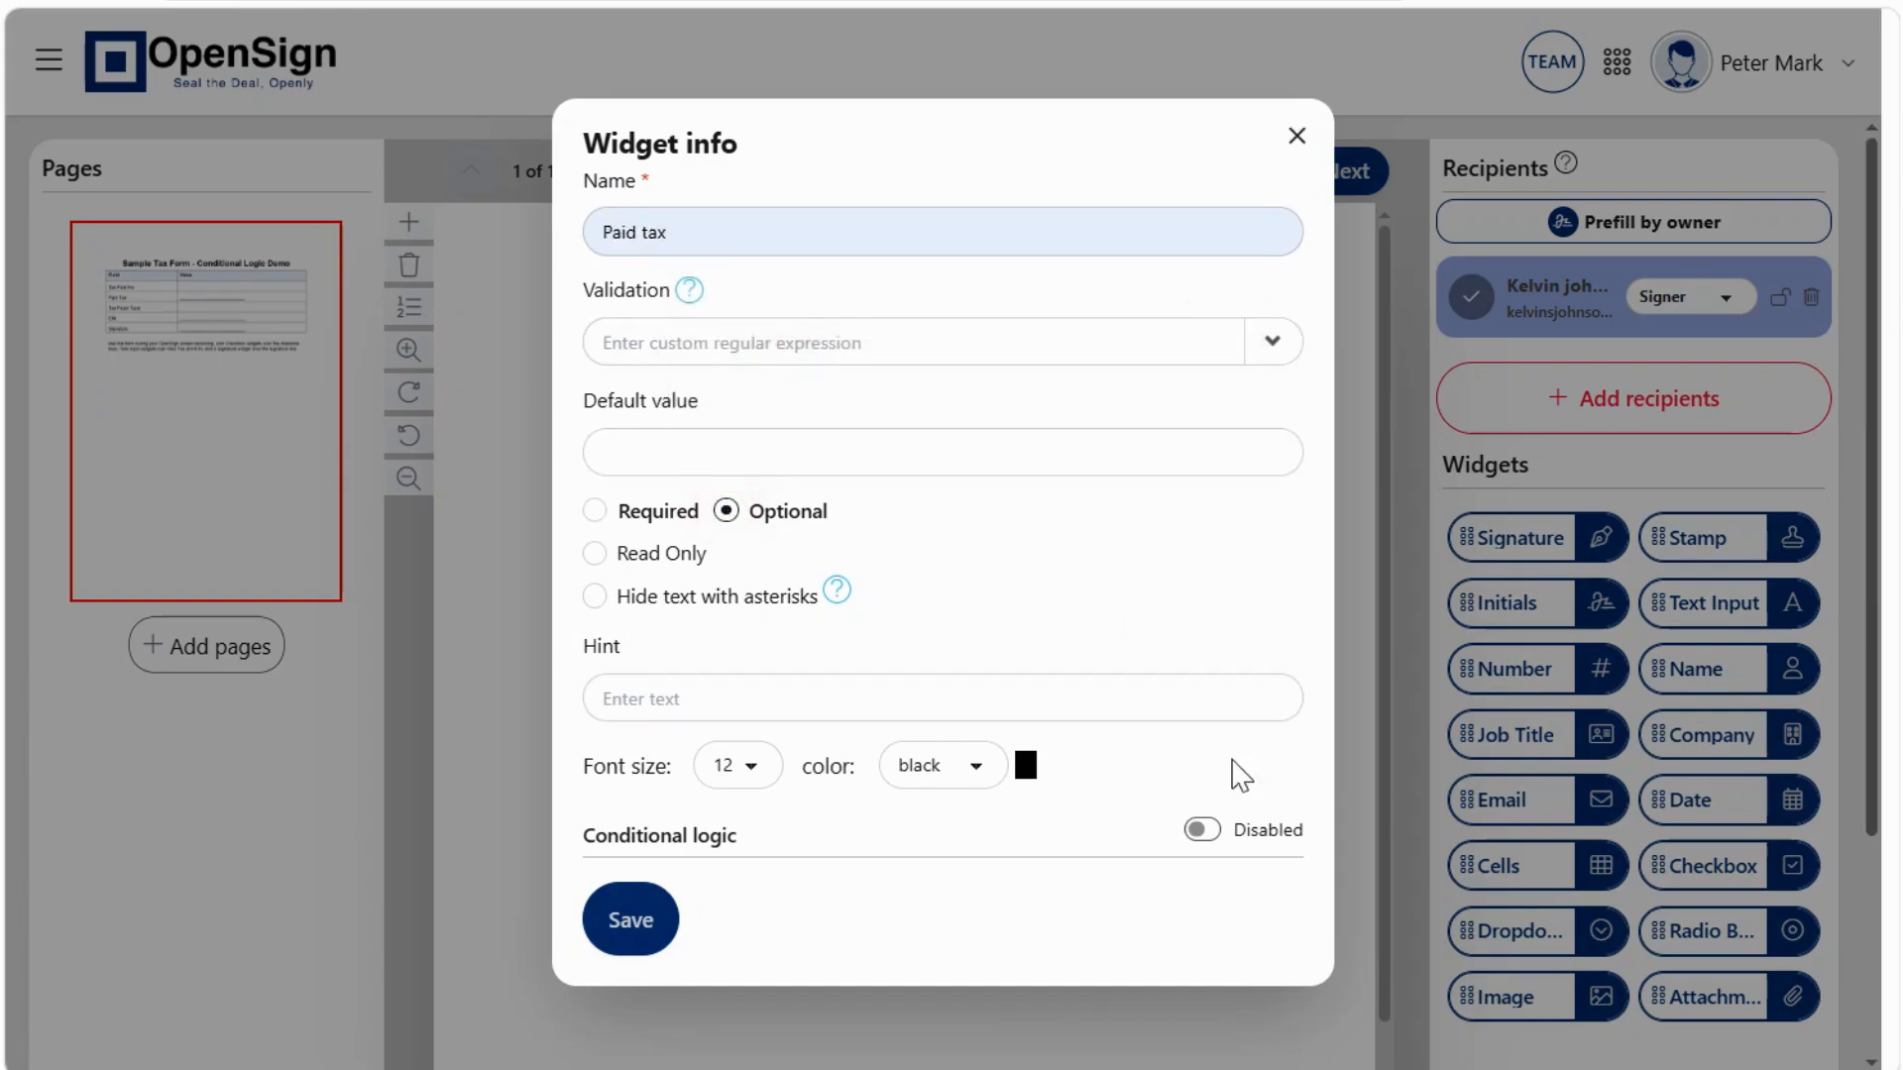
Enable conditional logic that makes the Paid tax field required when Tax paid for is checked, and save the widget.
left_click(1212, 832)
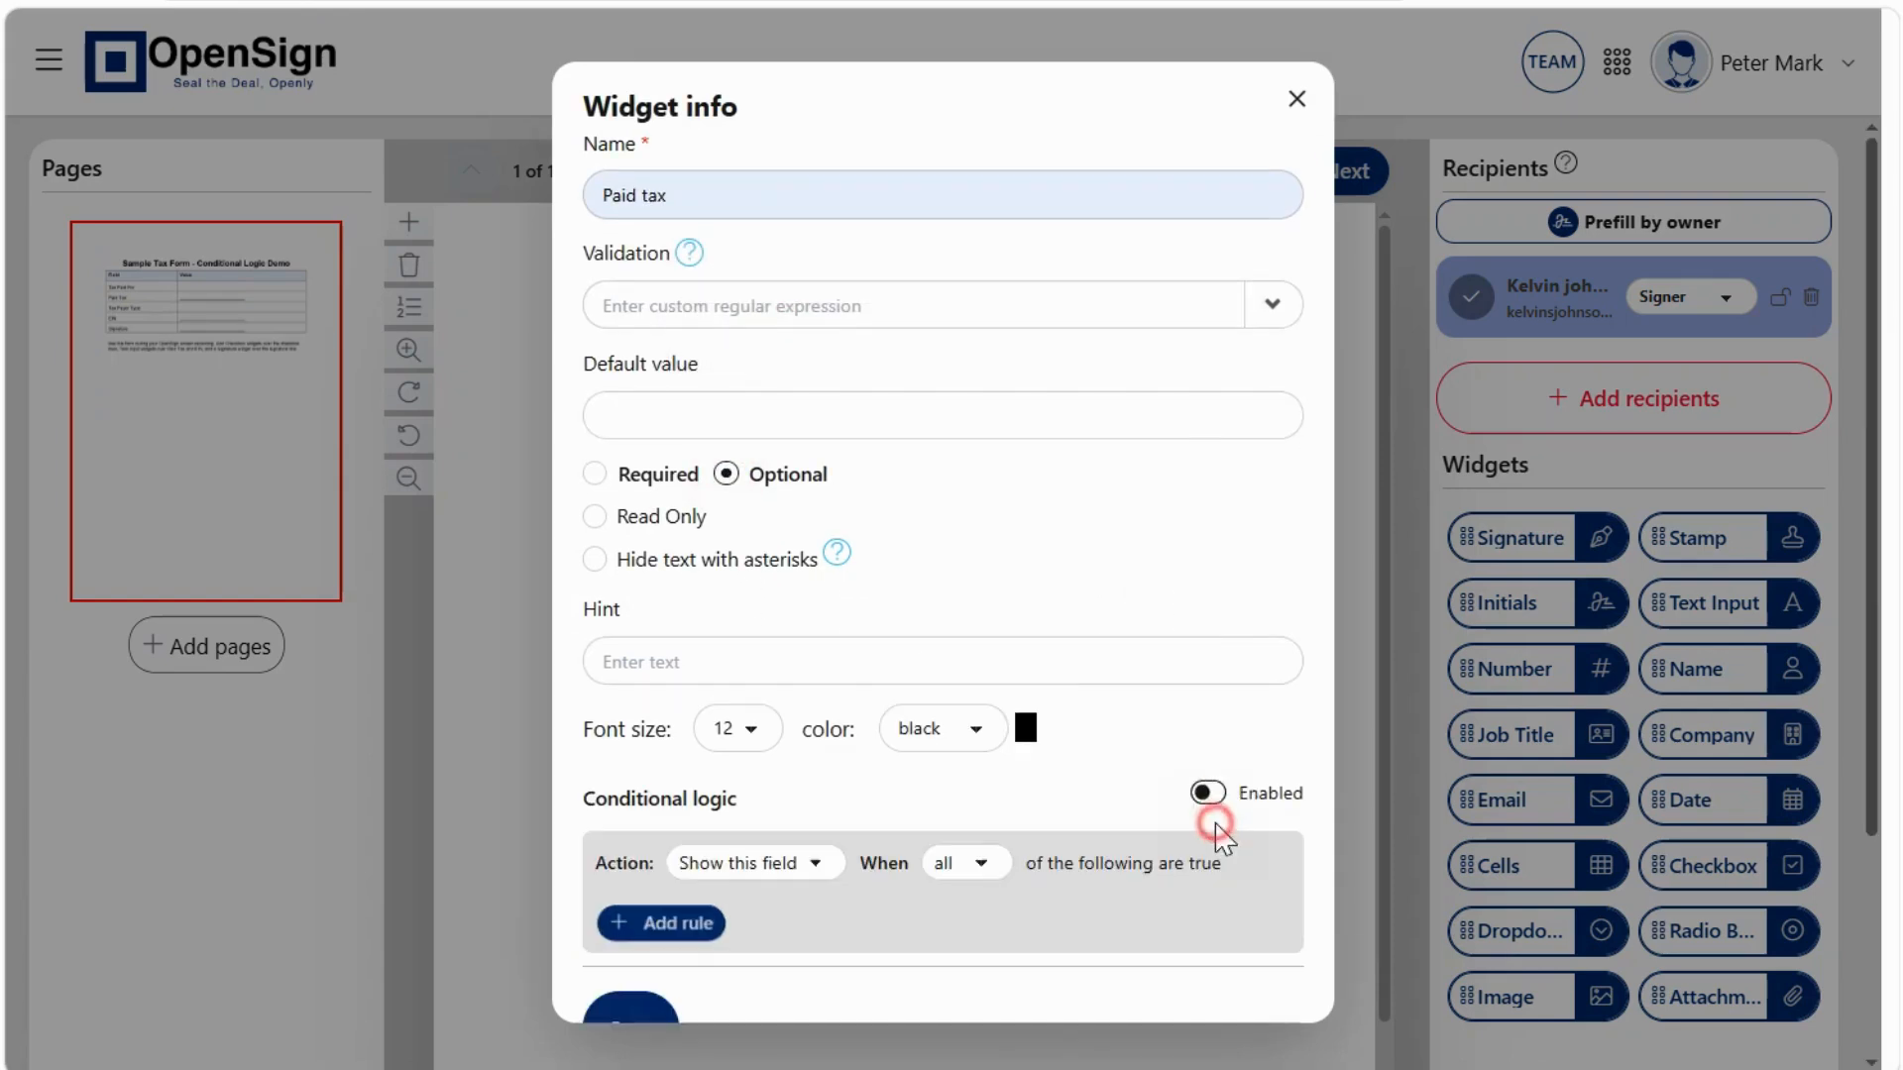
left_click(790, 870)
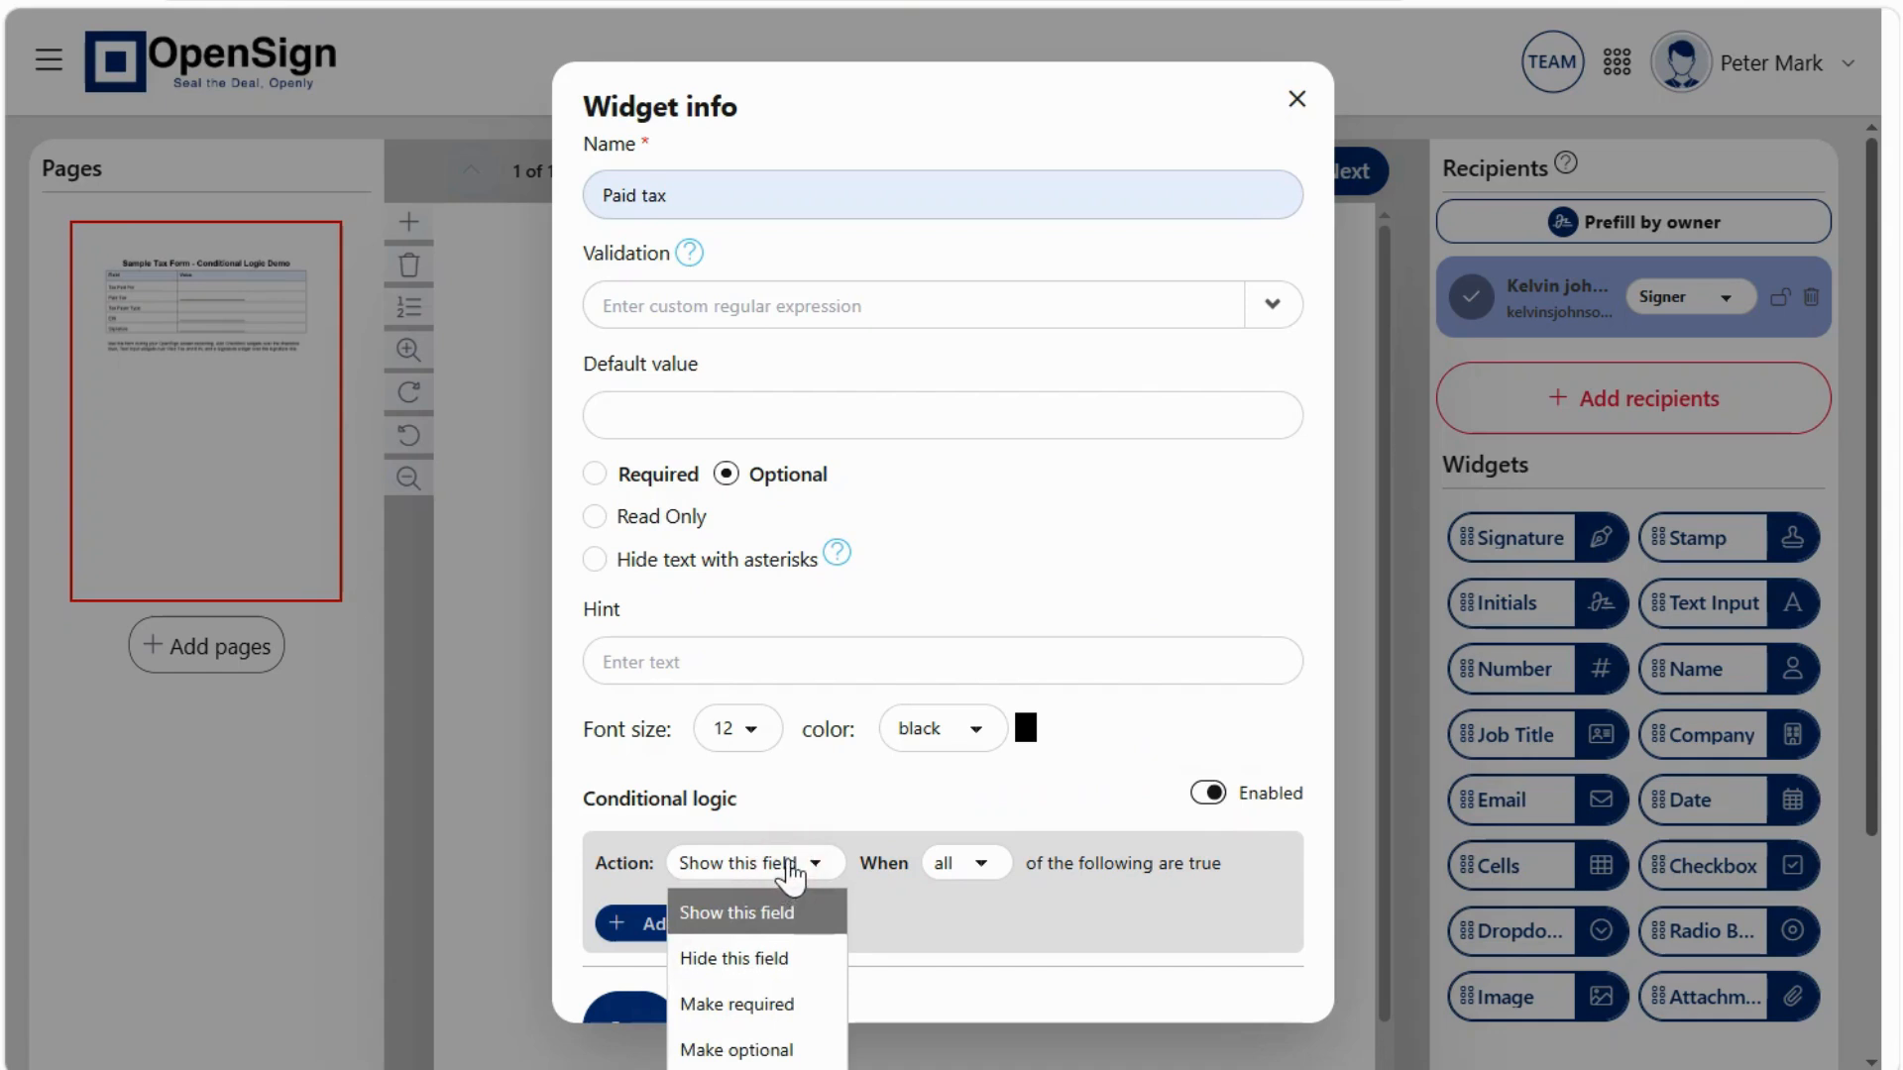
left_click(788, 872)
left_click(788, 872)
left_click(761, 1008)
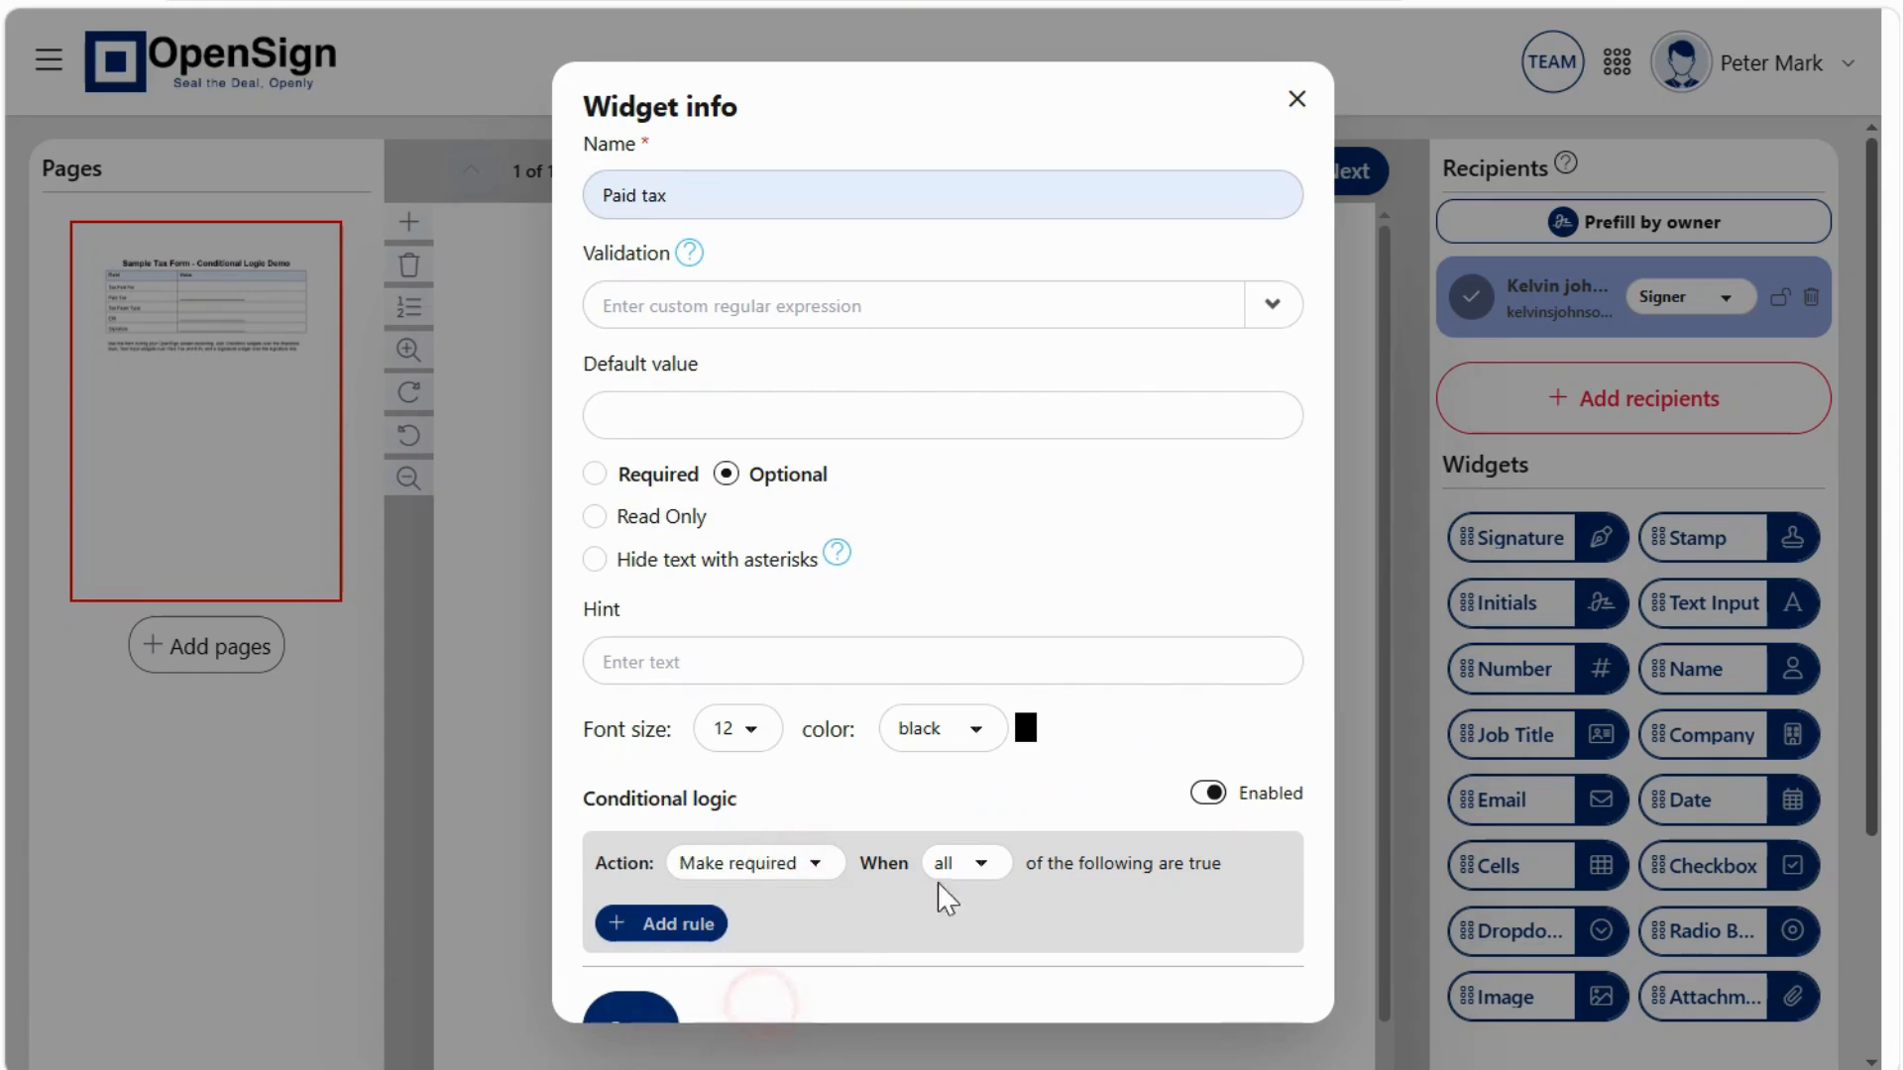
left_click(701, 926)
scroll(765, 896, "down", 1)
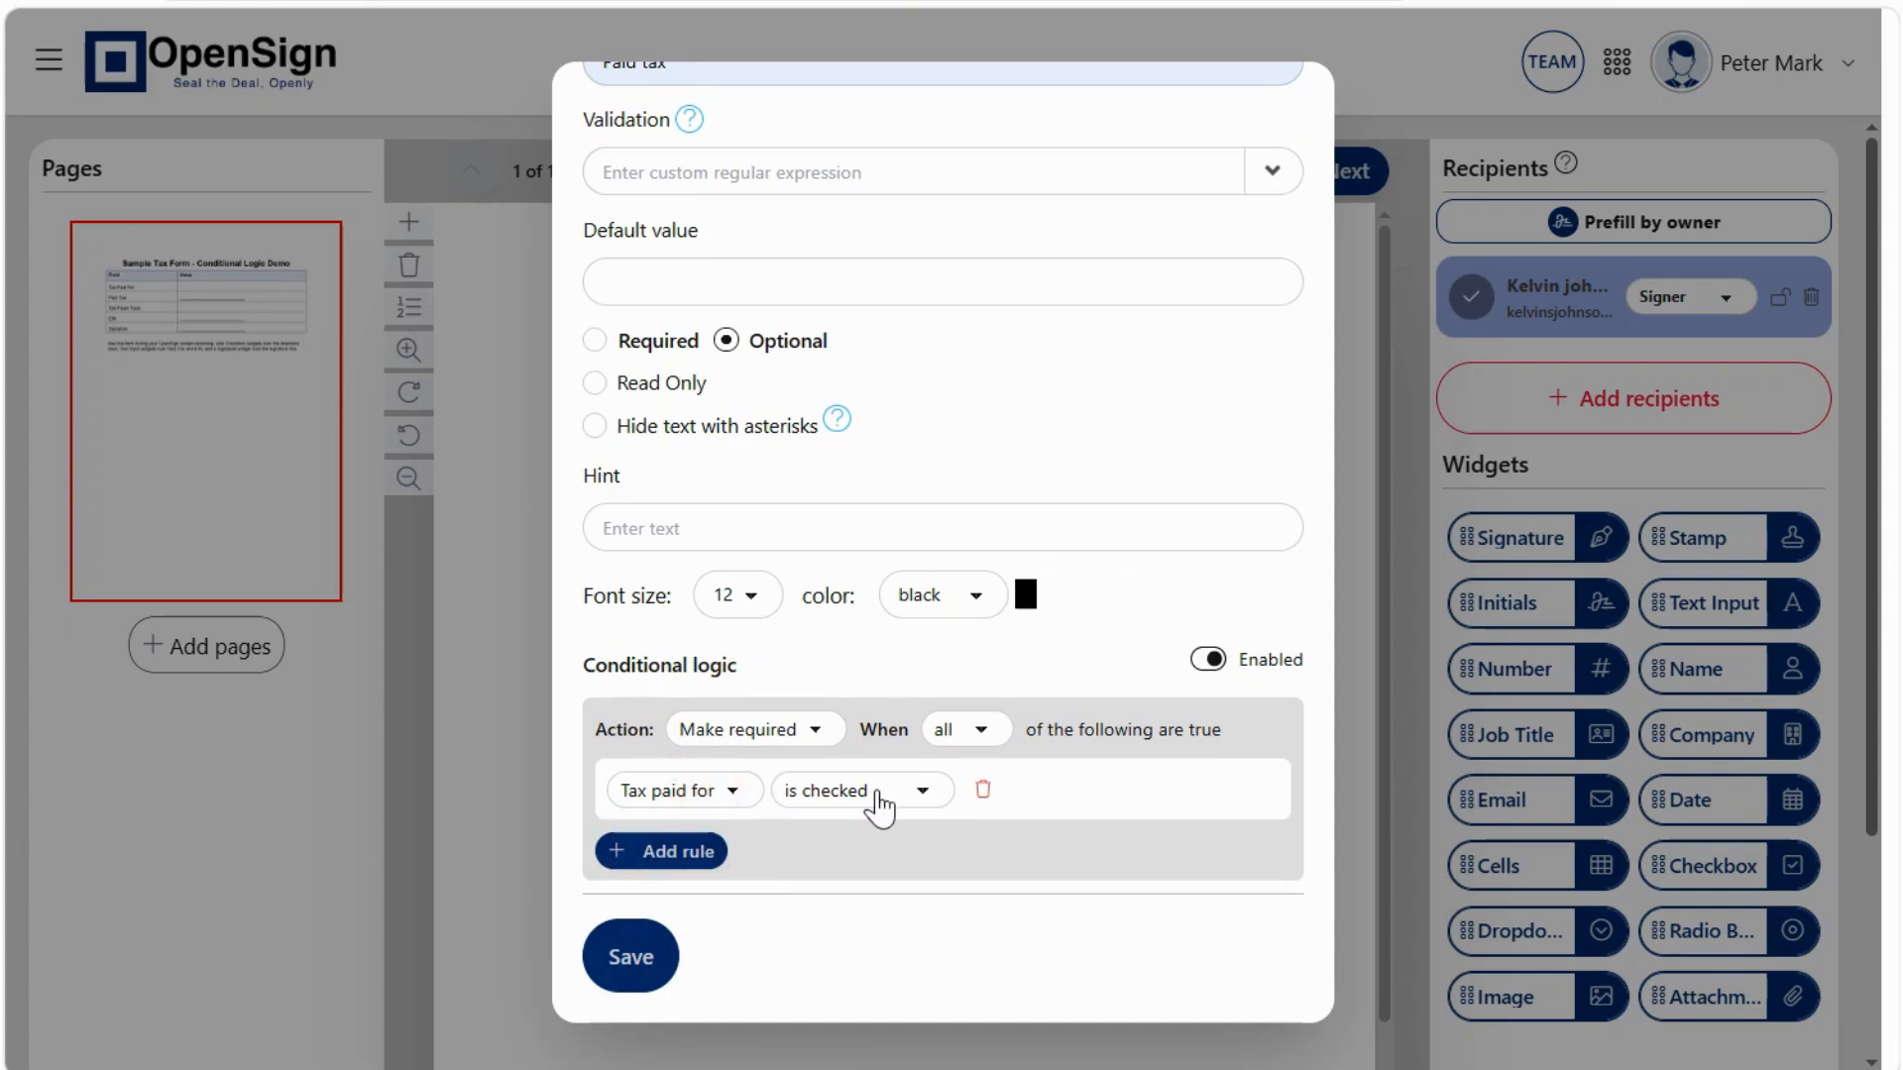
left_click(634, 954)
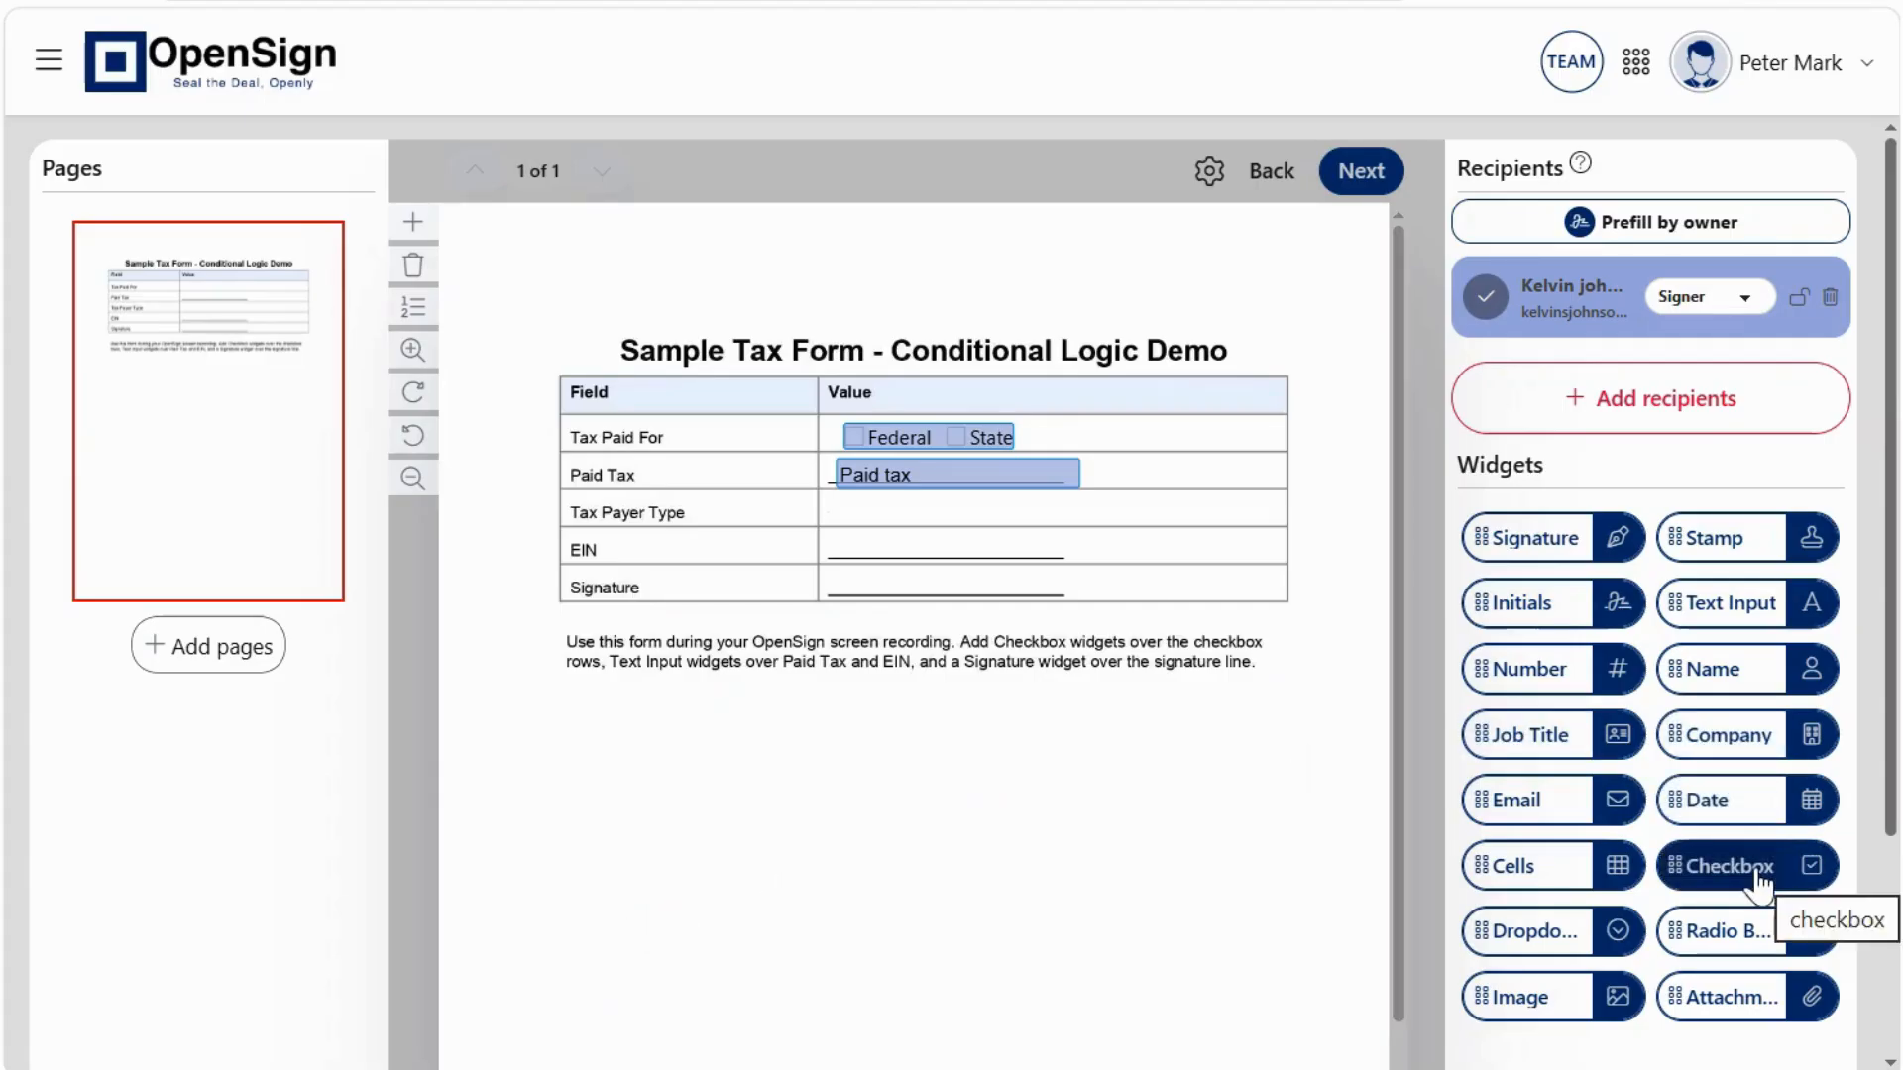
Add a checkbox widget named "Tax payer type" in the Tax Payer Type row.
left_click_drag(1742, 858, 934, 508)
left_click_drag(837, 214, 360, 212)
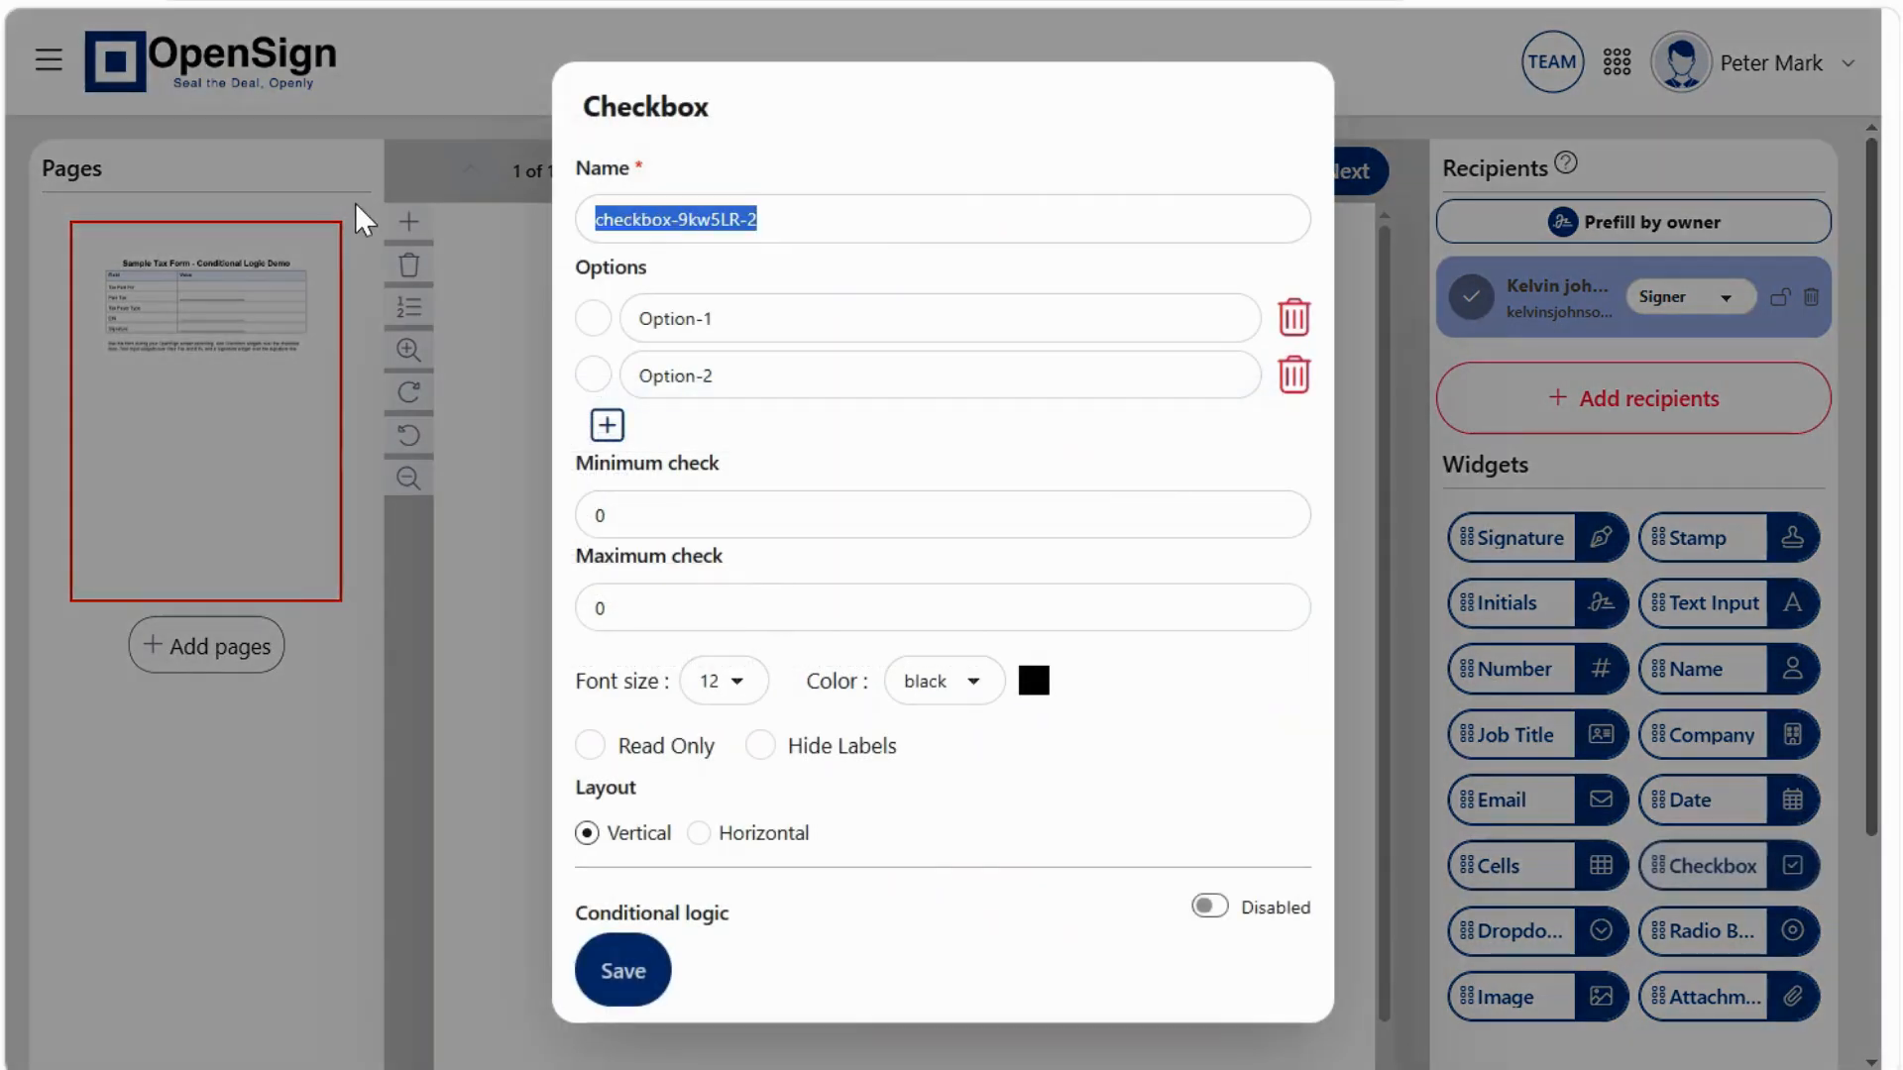
type("Tax payer type")
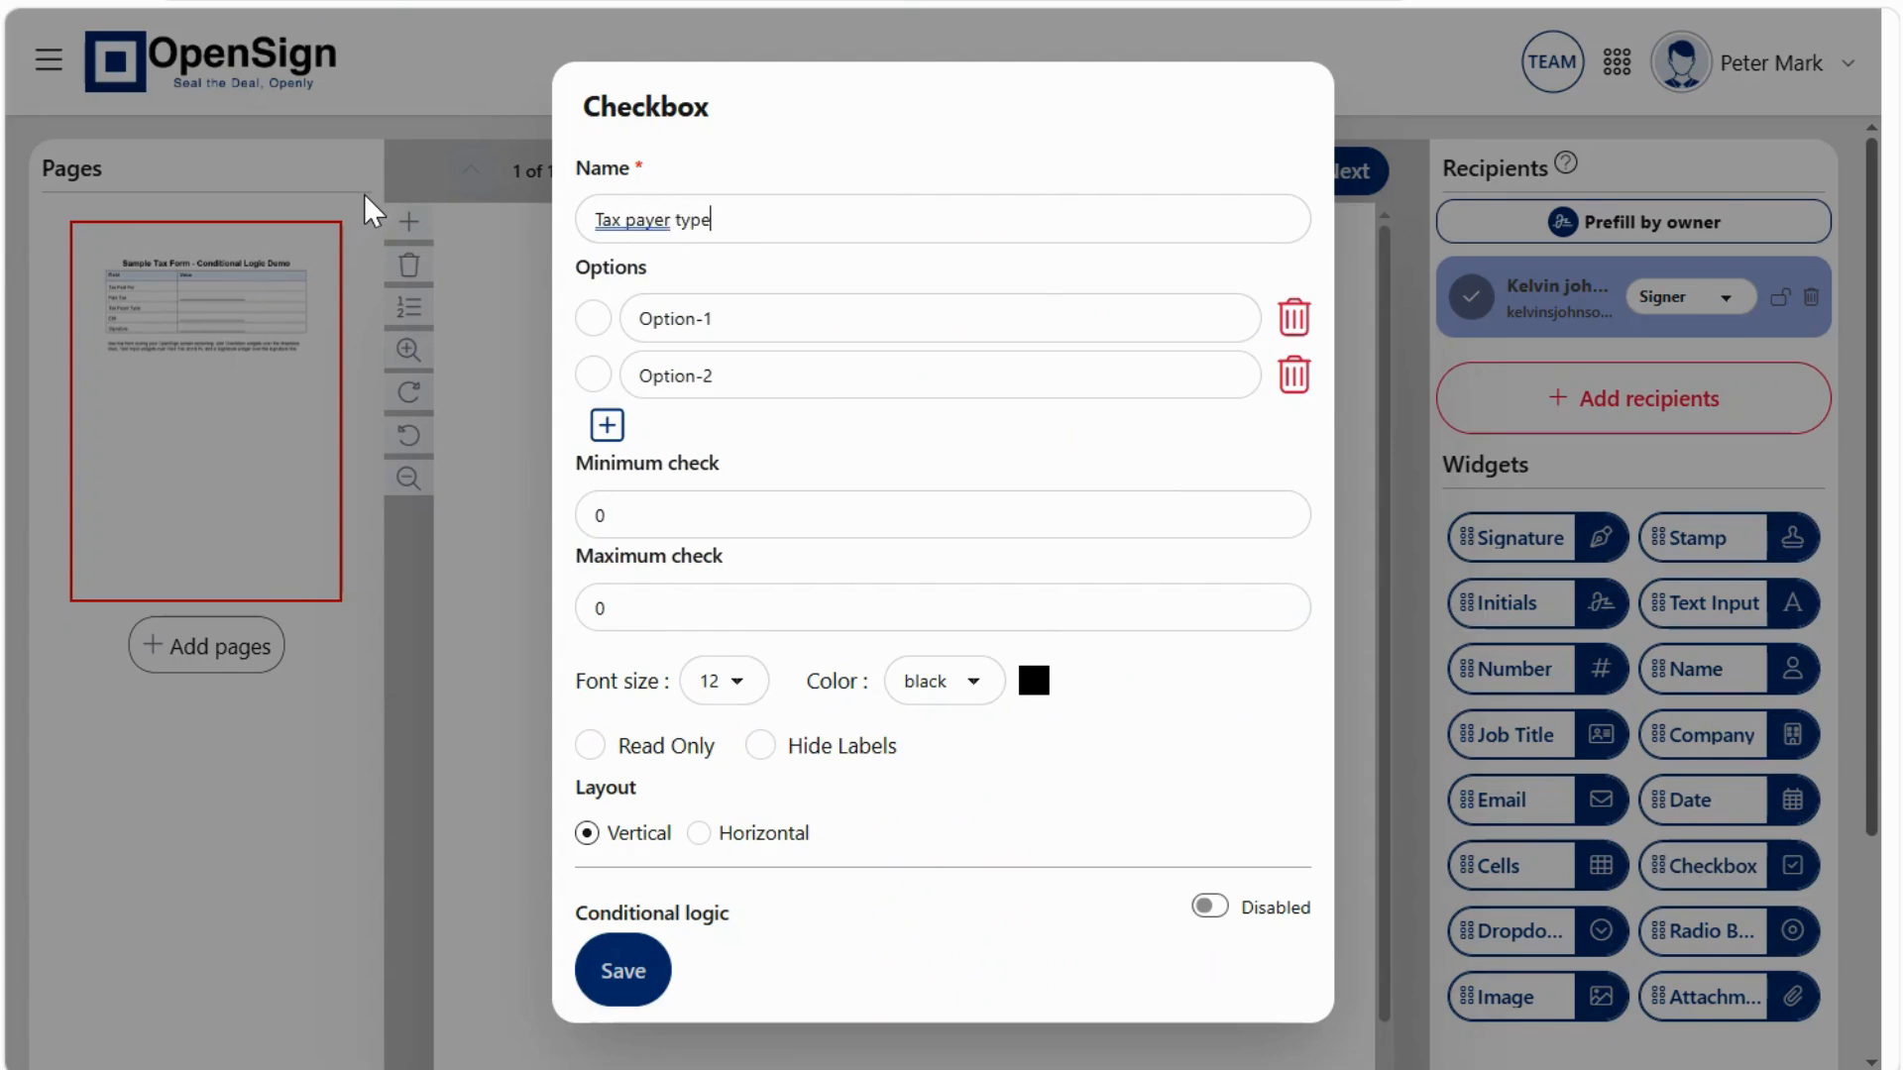
Give the checkbox horizontal "Business" and "Individual" options and align the saved widget within the Tax Payer Type row.
left_click_drag(824, 318, 514, 314)
type("Business")
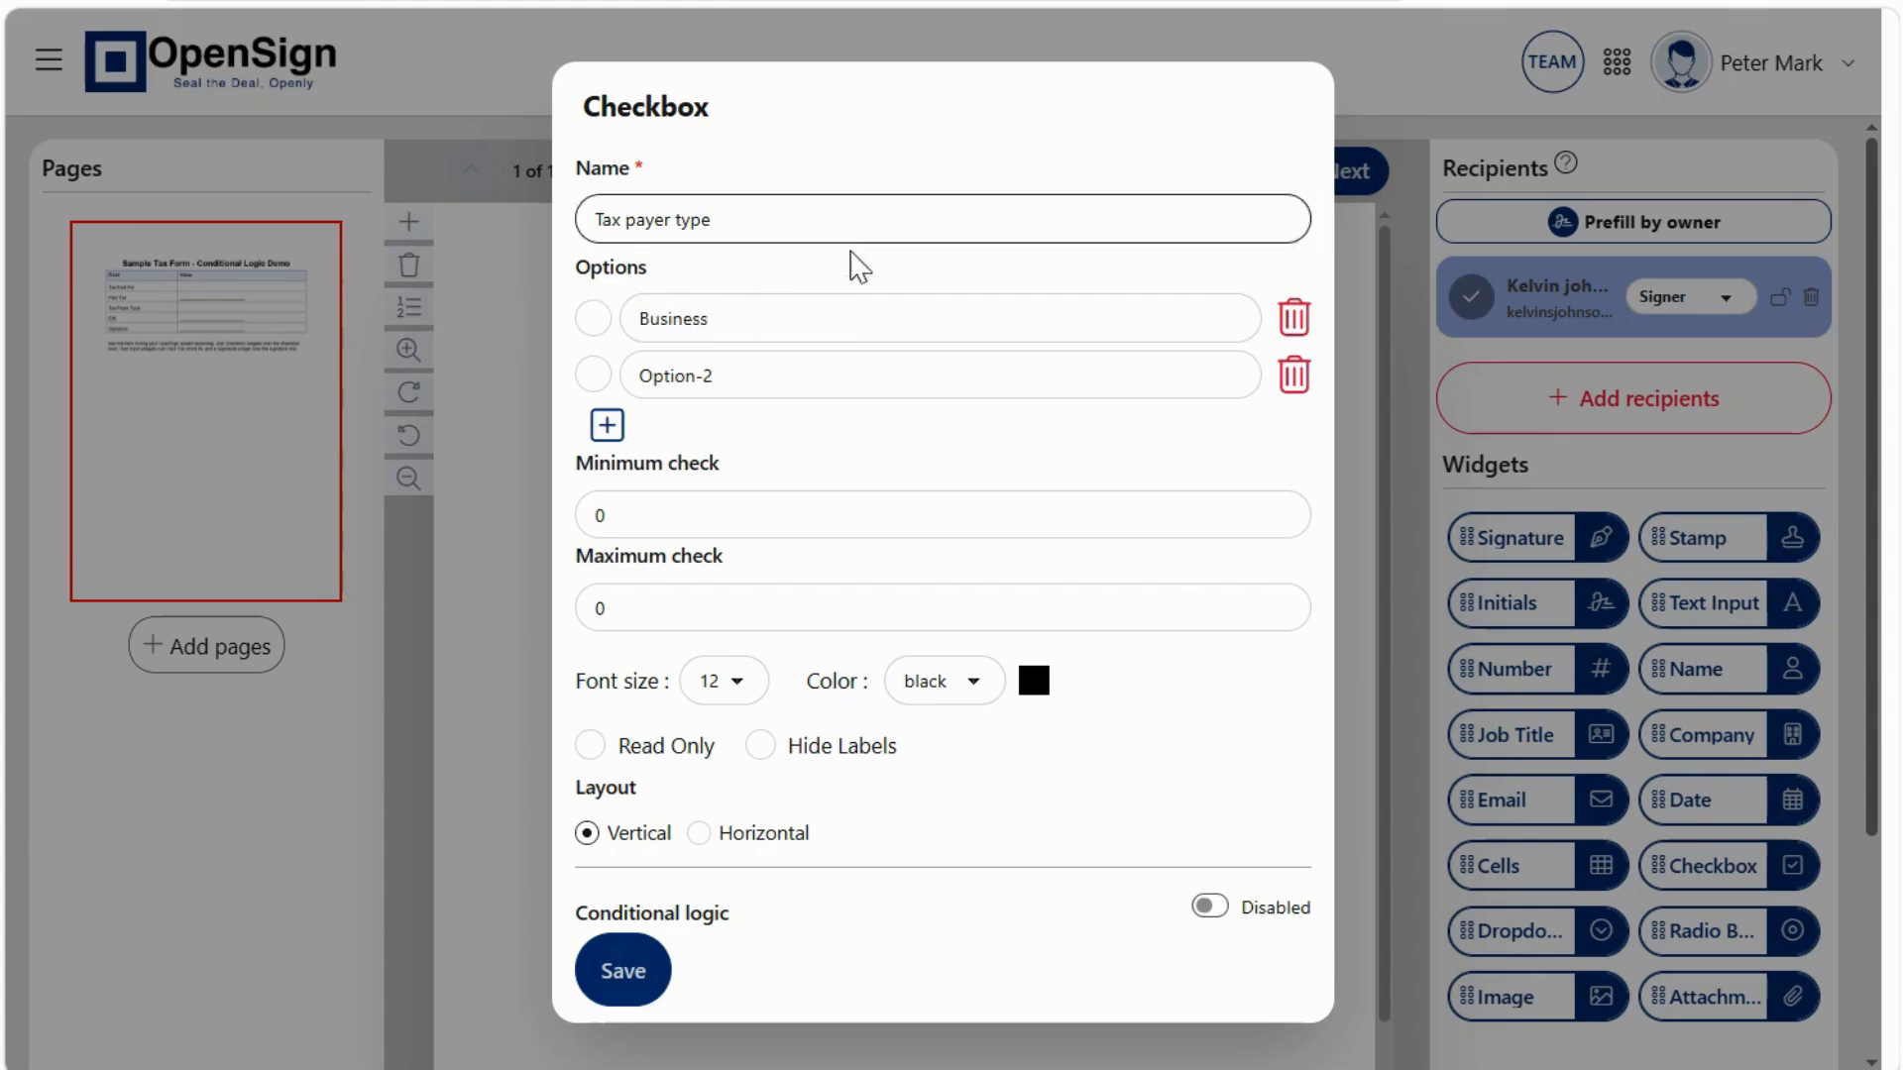
left_click_drag(786, 374, 331, 348)
type("Individual")
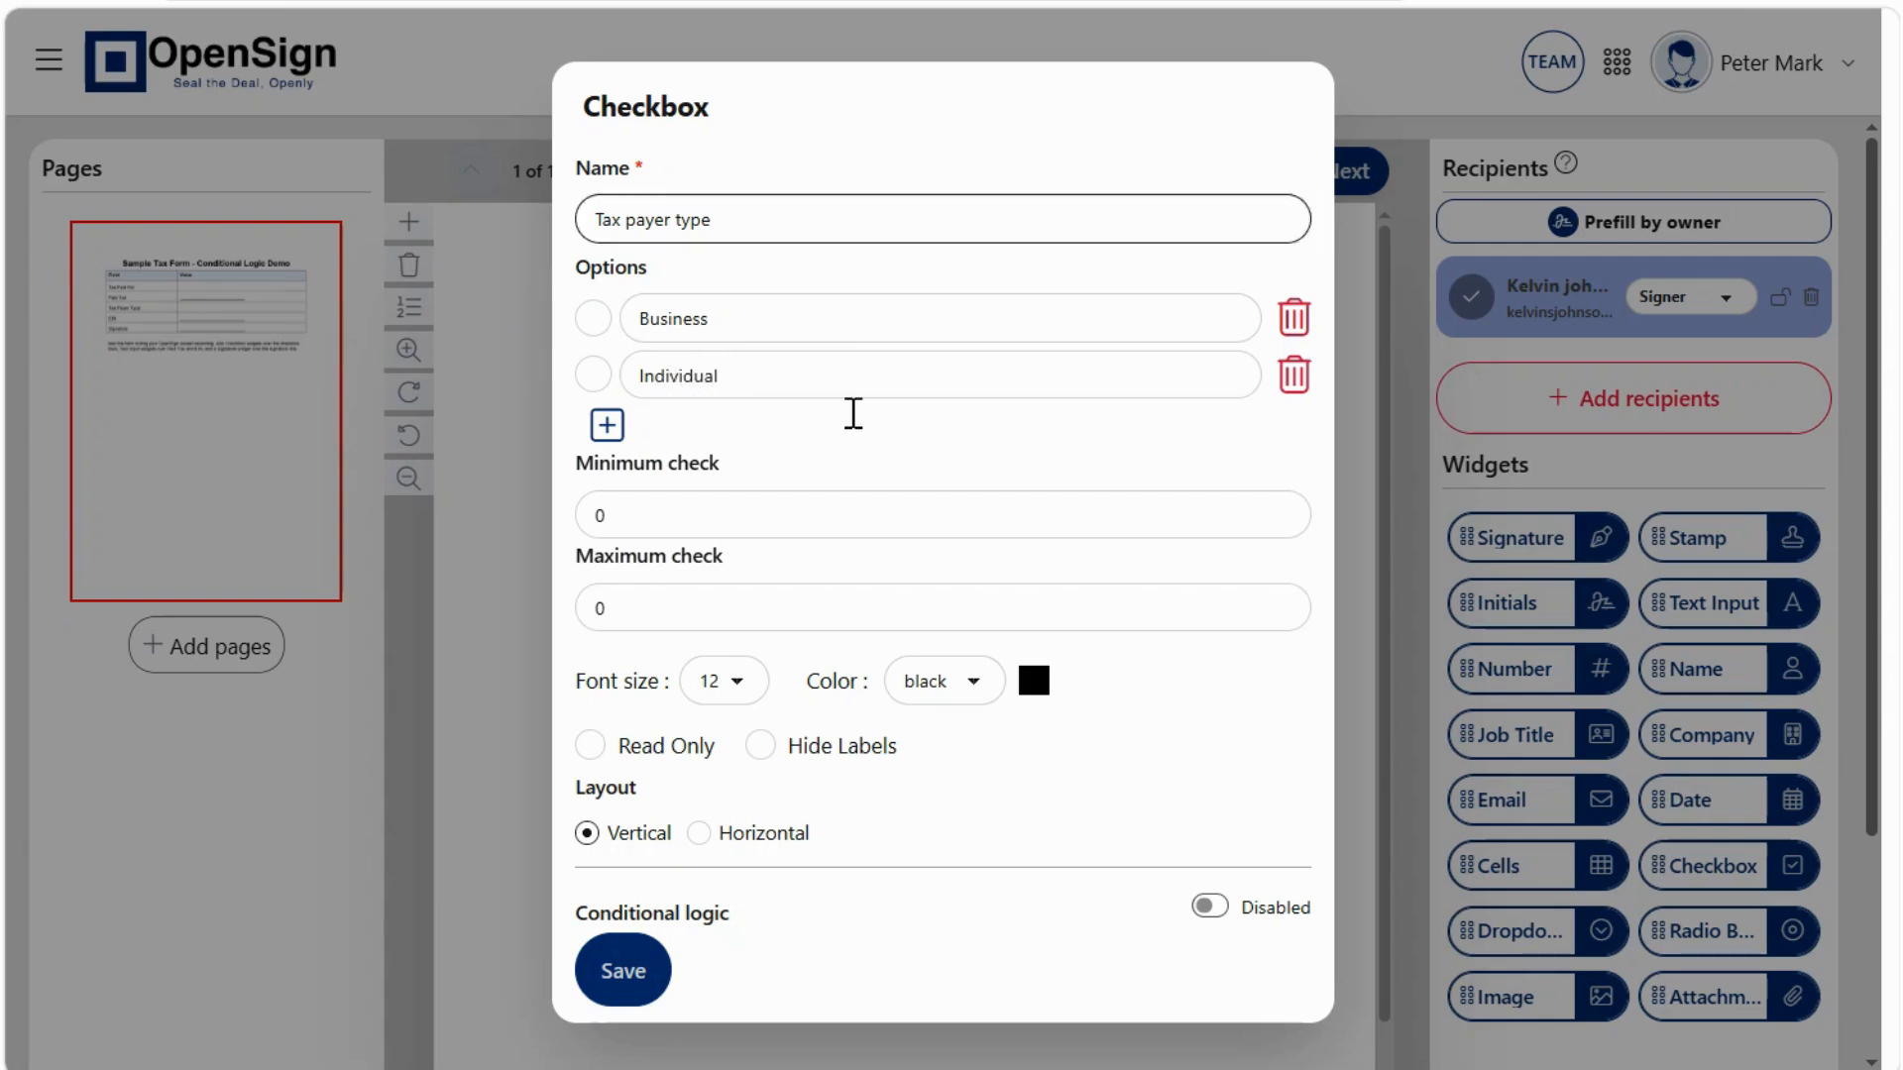
left_click(700, 833)
left_click(613, 991)
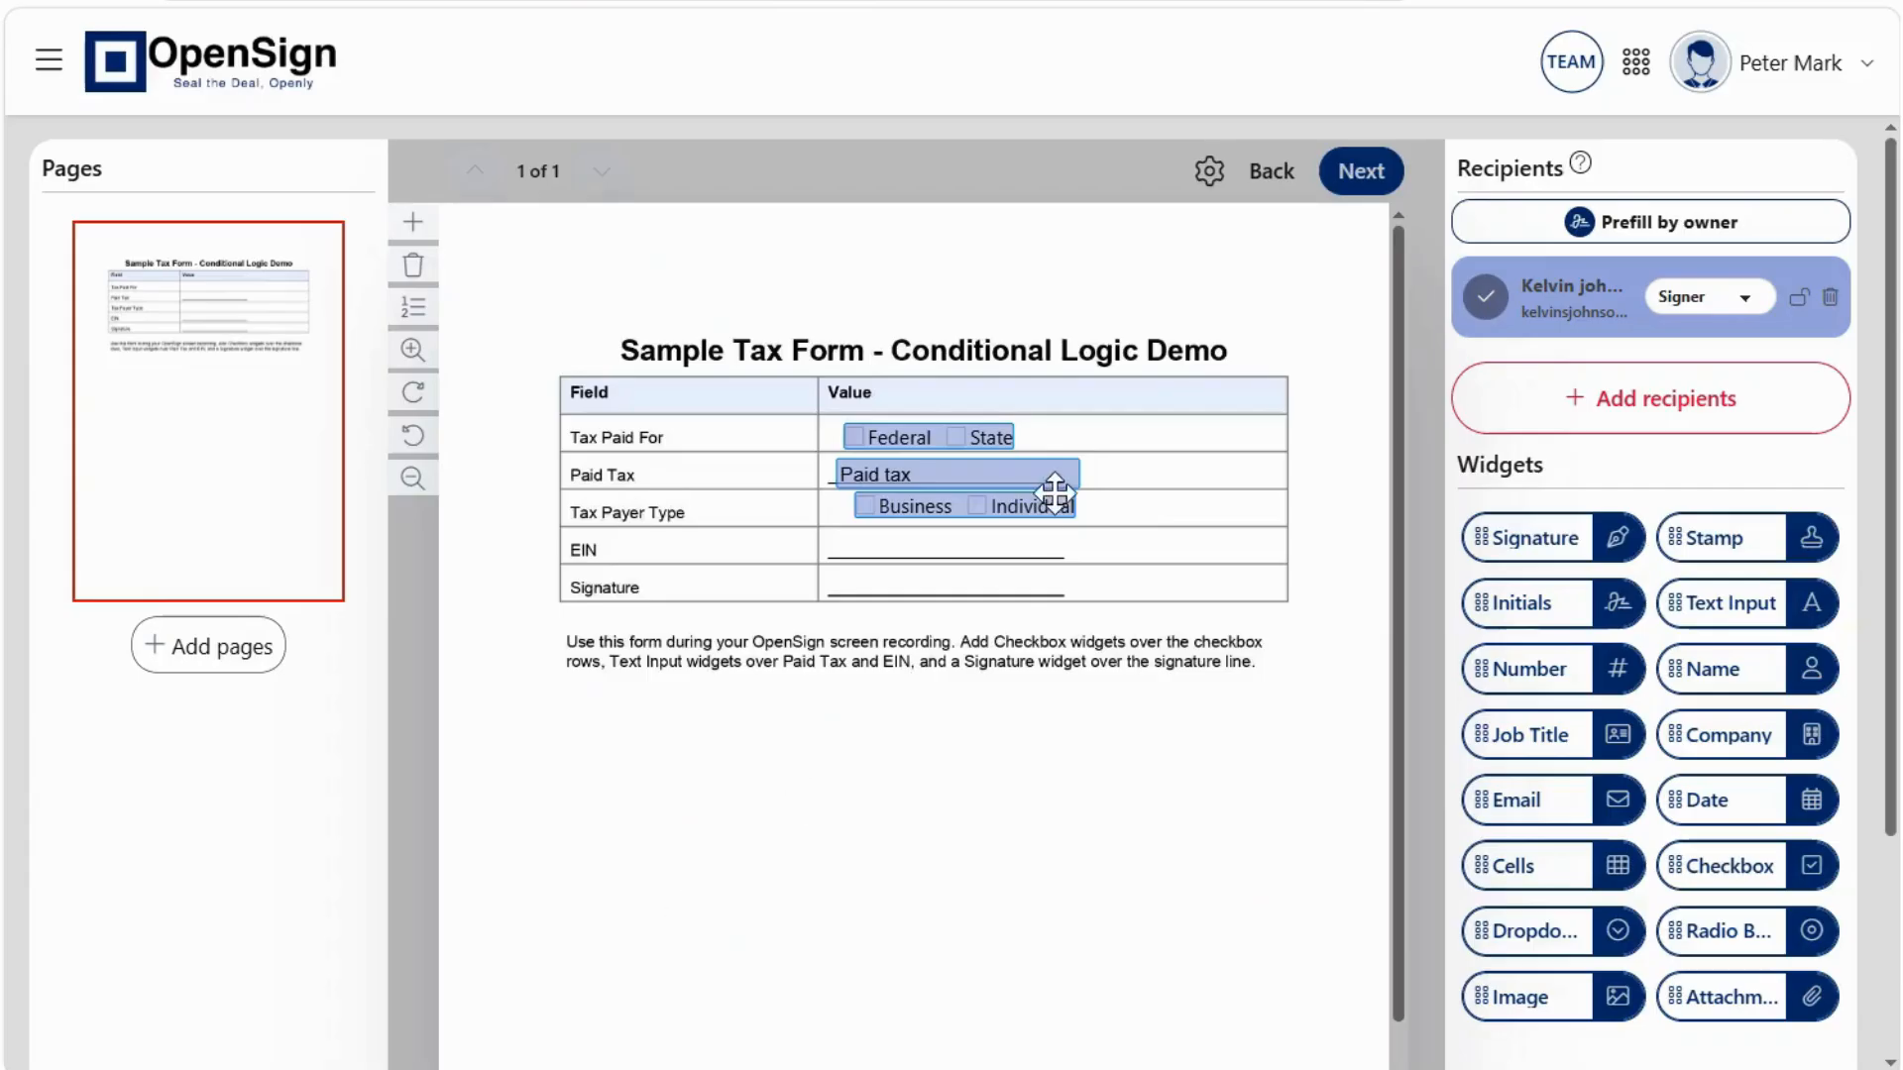
left_click_drag(1011, 502, 981, 511)
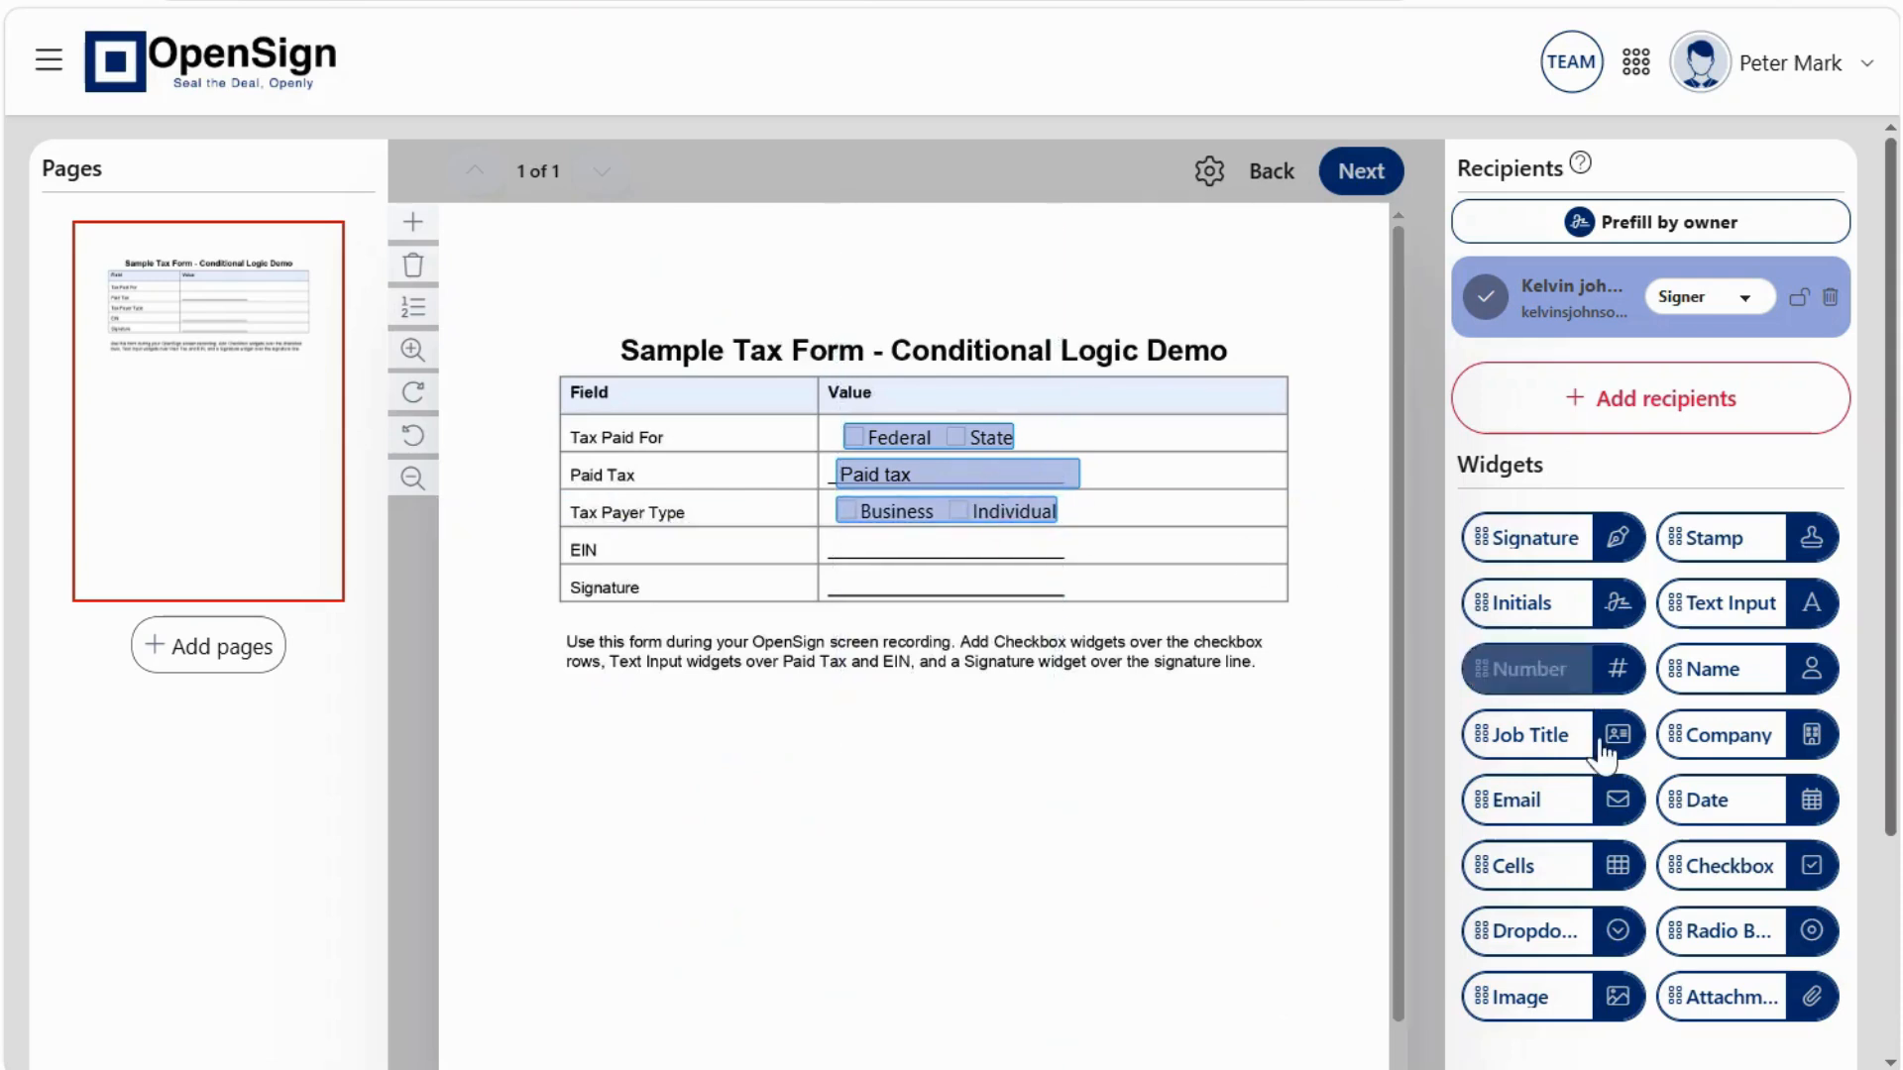
Place a text input in the EIN row and name it "Tax Id(EIN/SSN)".
left_click_drag(1814, 603, 946, 541)
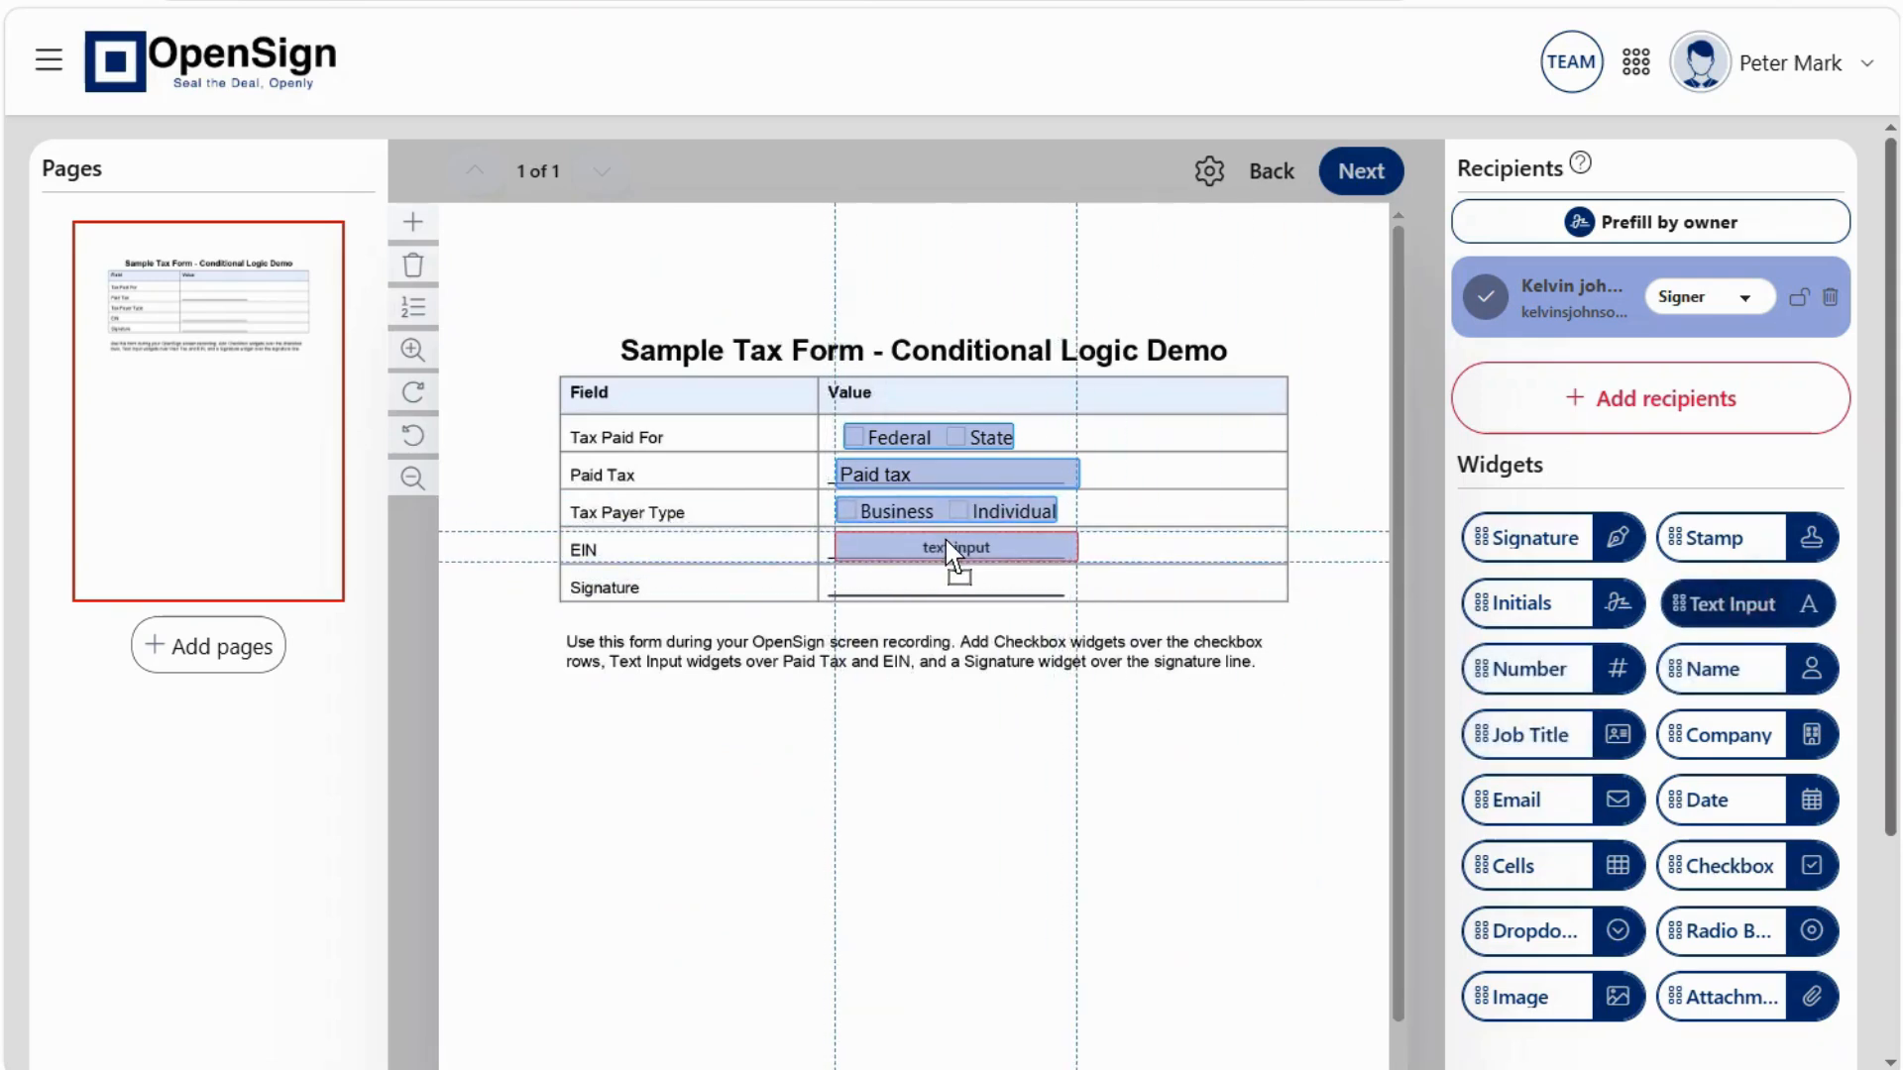
left_click(979, 512)
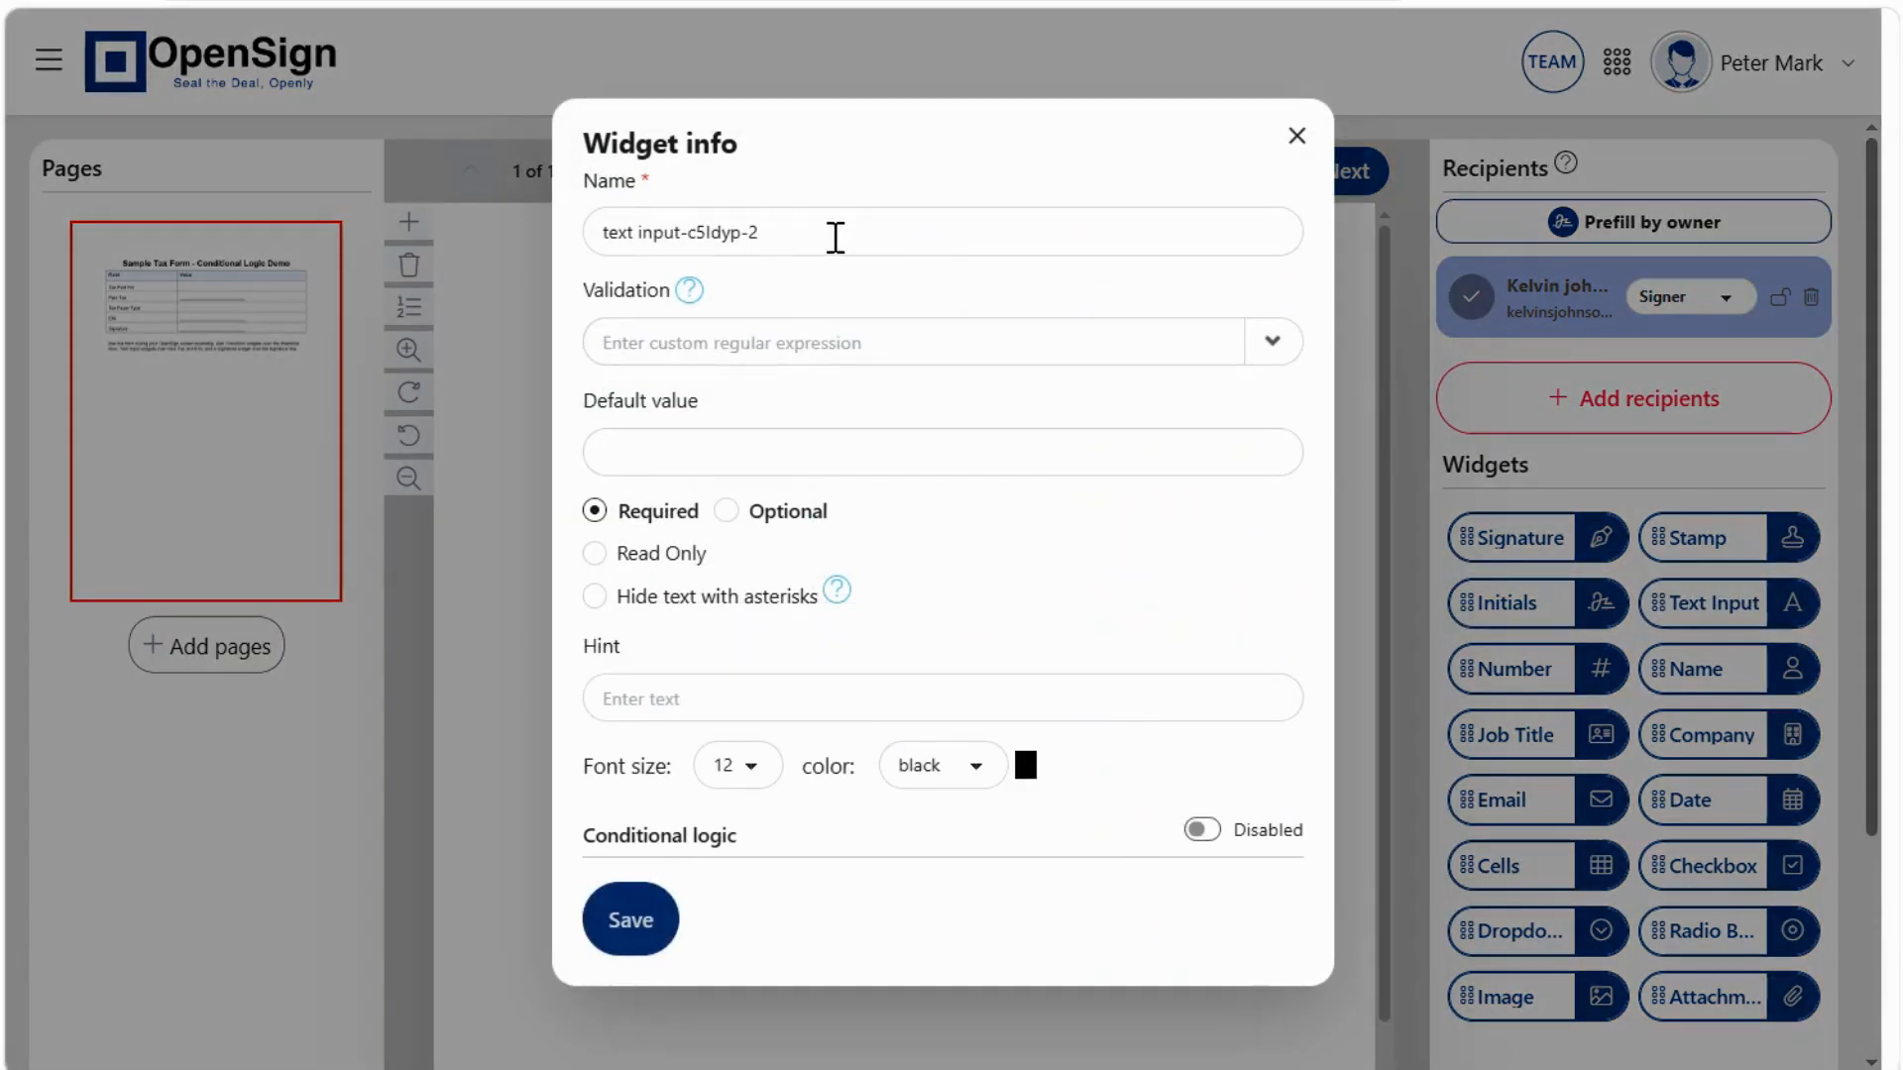
triple_click(833, 234)
type("Tax Id(EIN/SSN)")
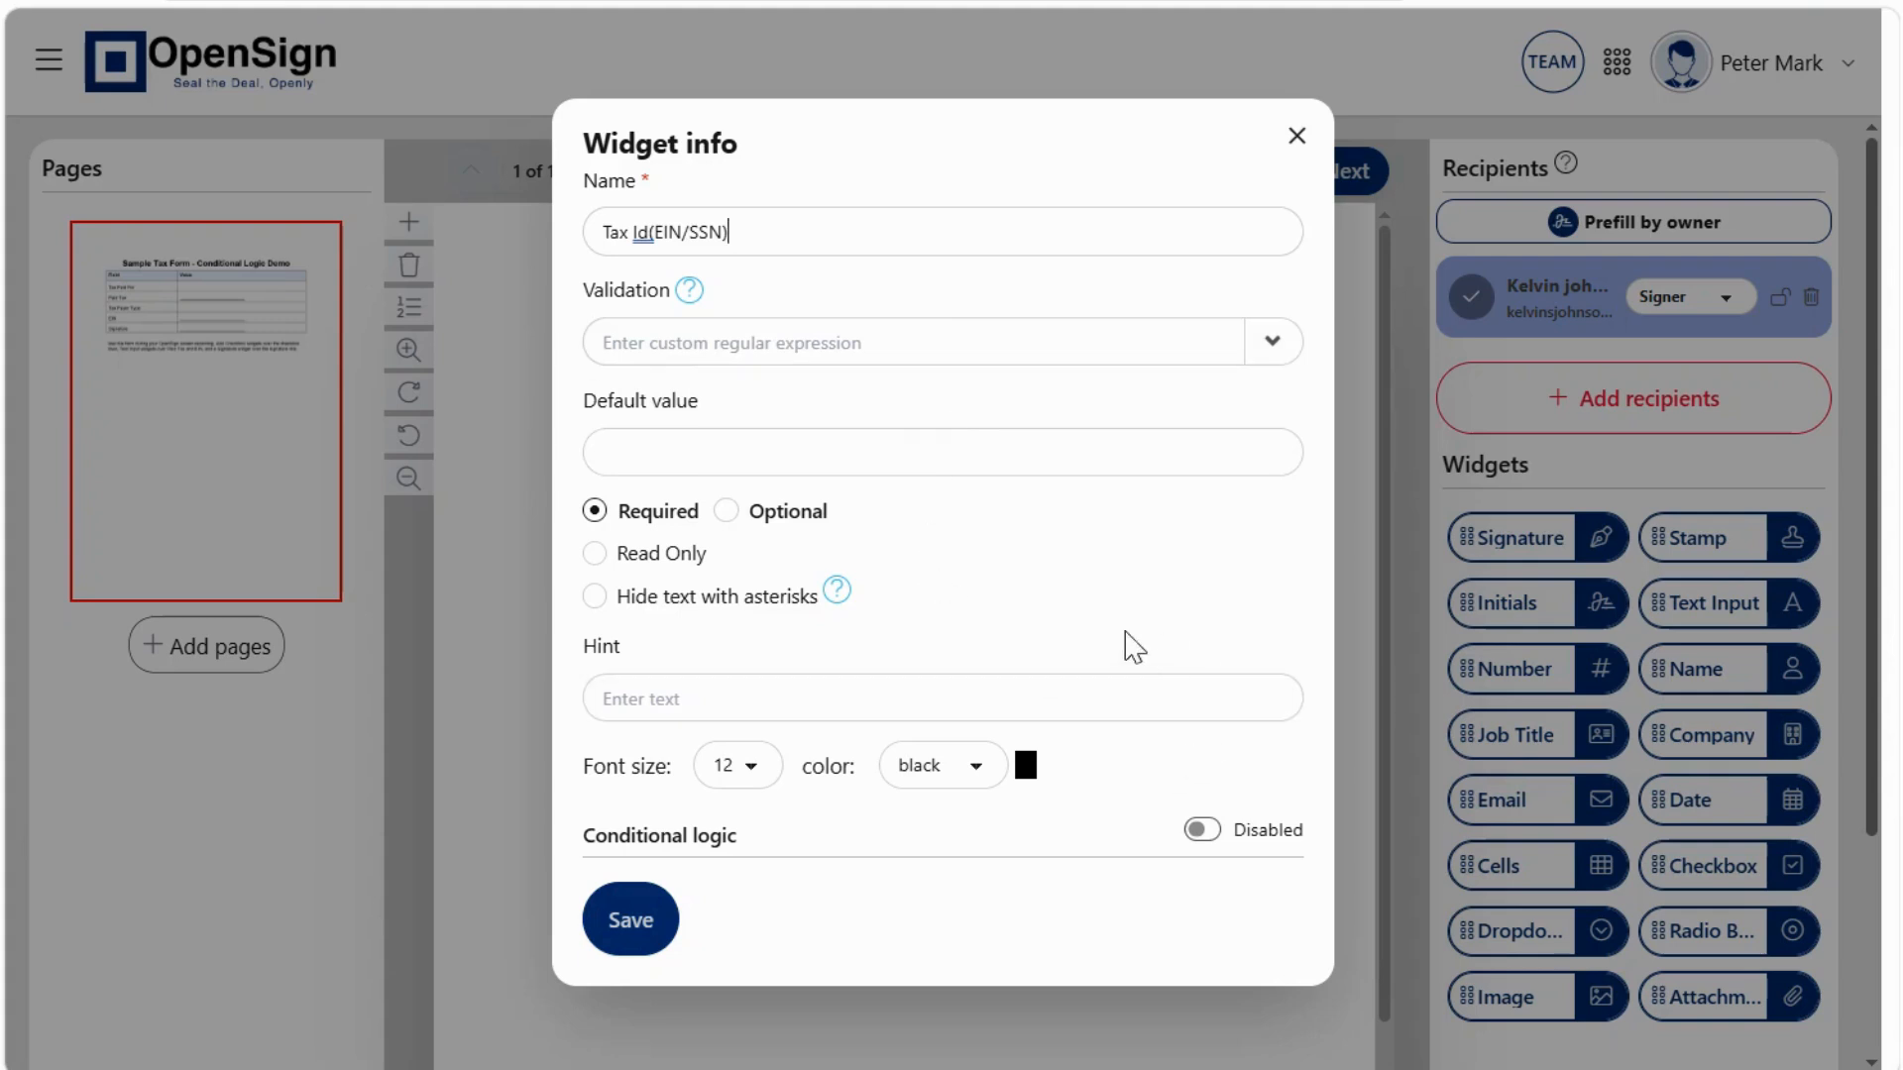
Enable conditional logic for the Tax Id(EIN/SSN) field with the action Make optional when all rules are true.
left_click(1201, 830)
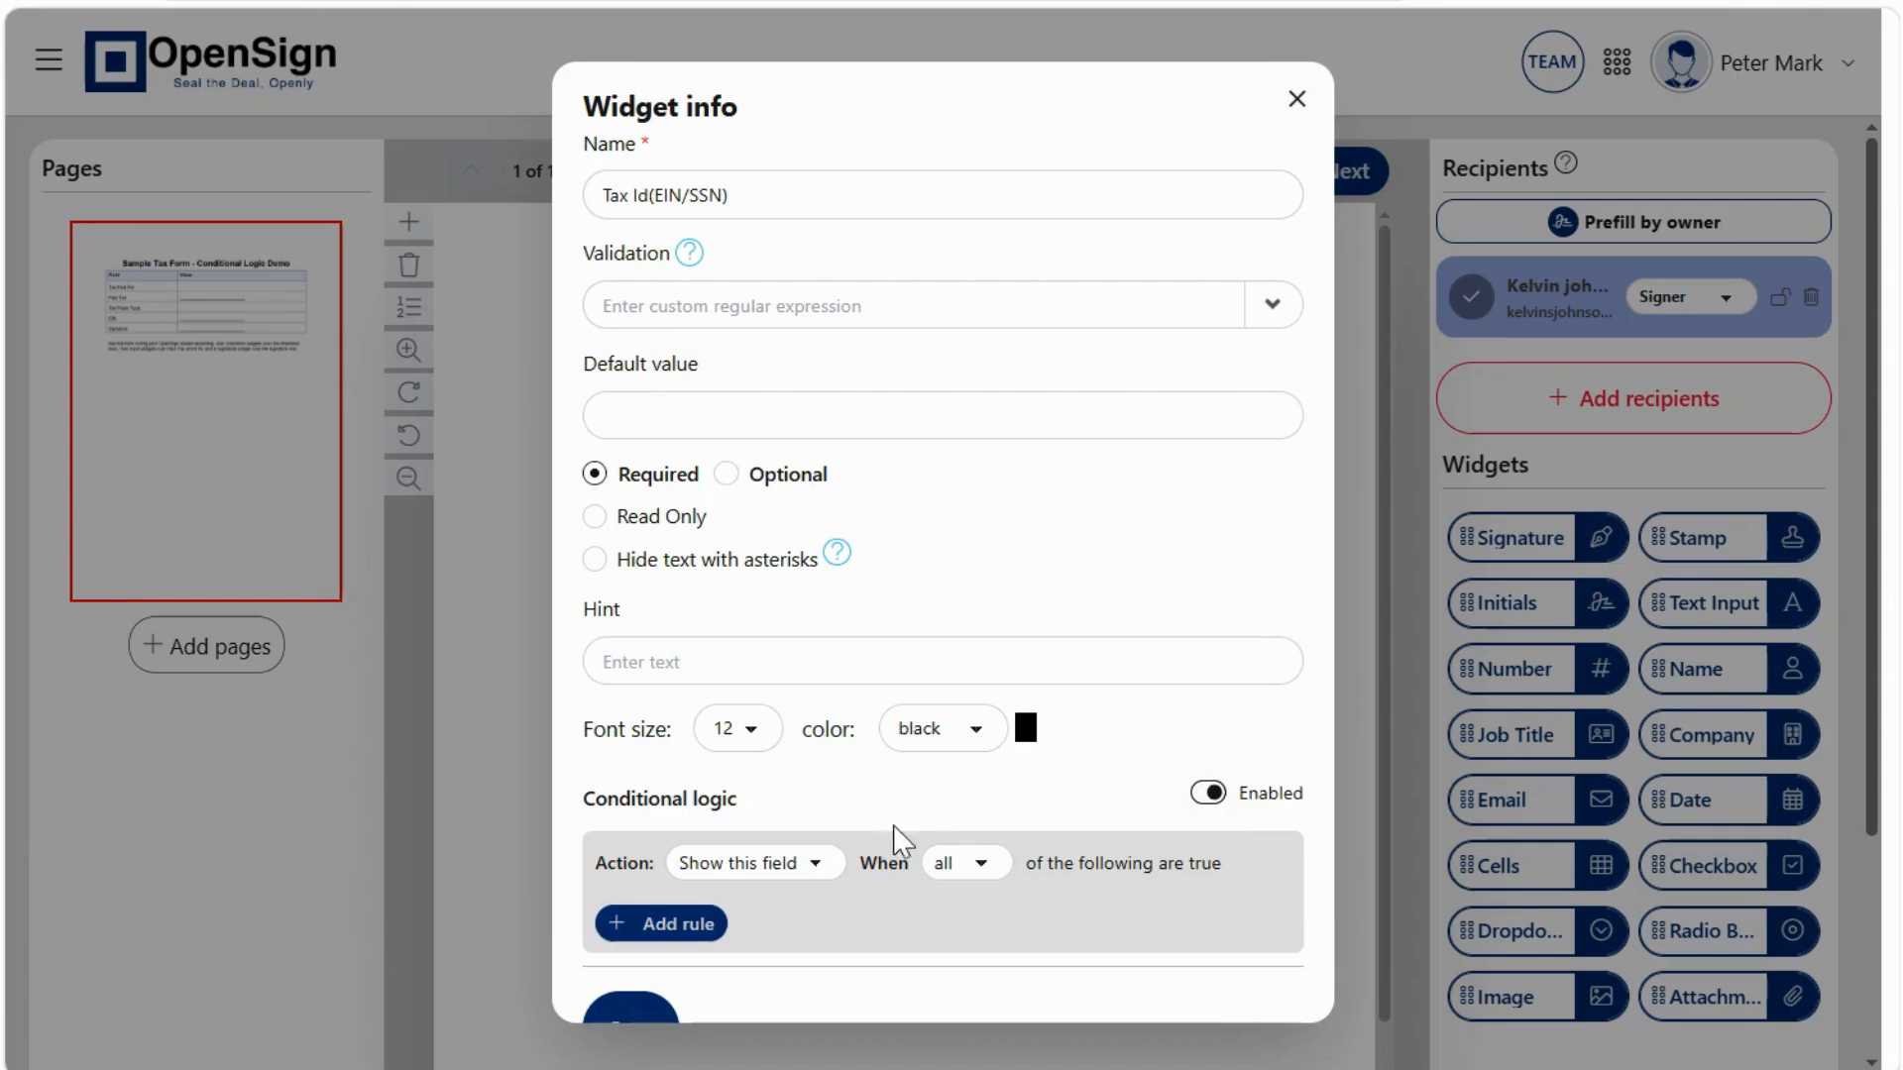
left_click(798, 878)
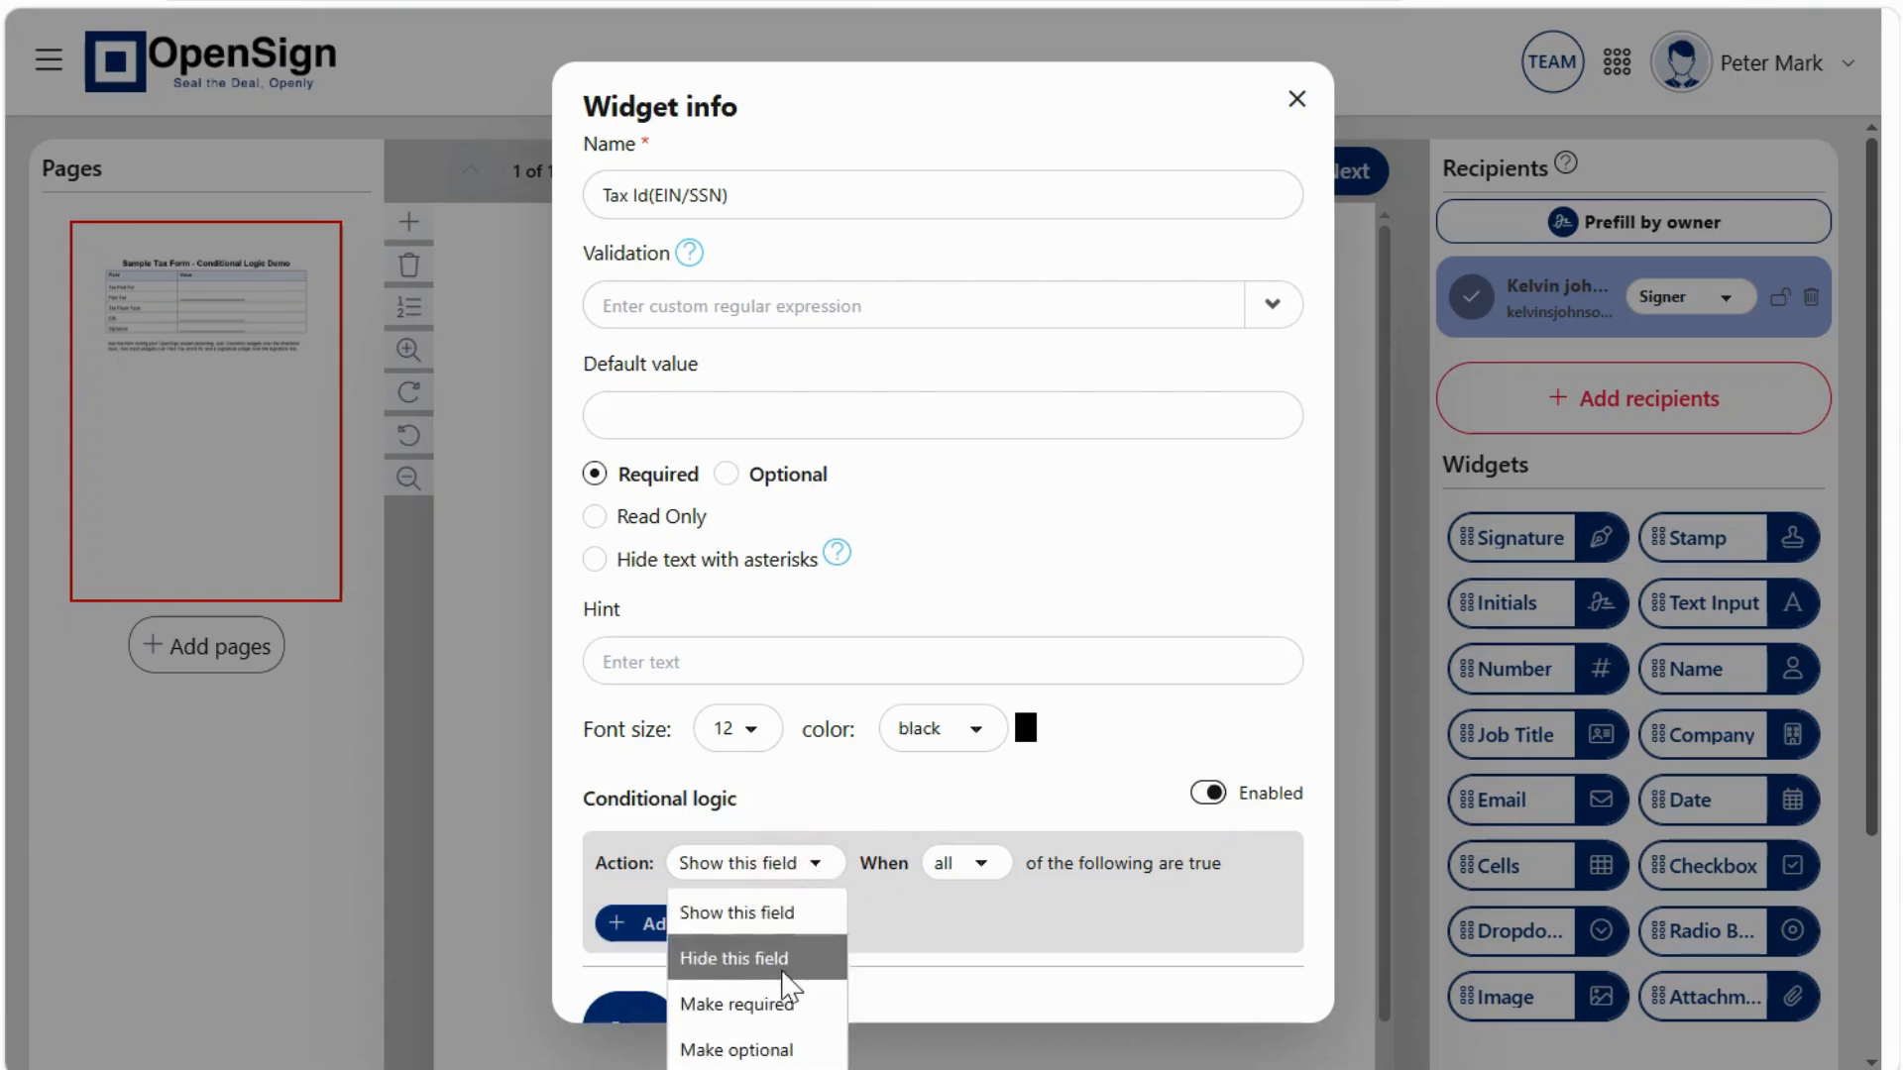
left_click(765, 1051)
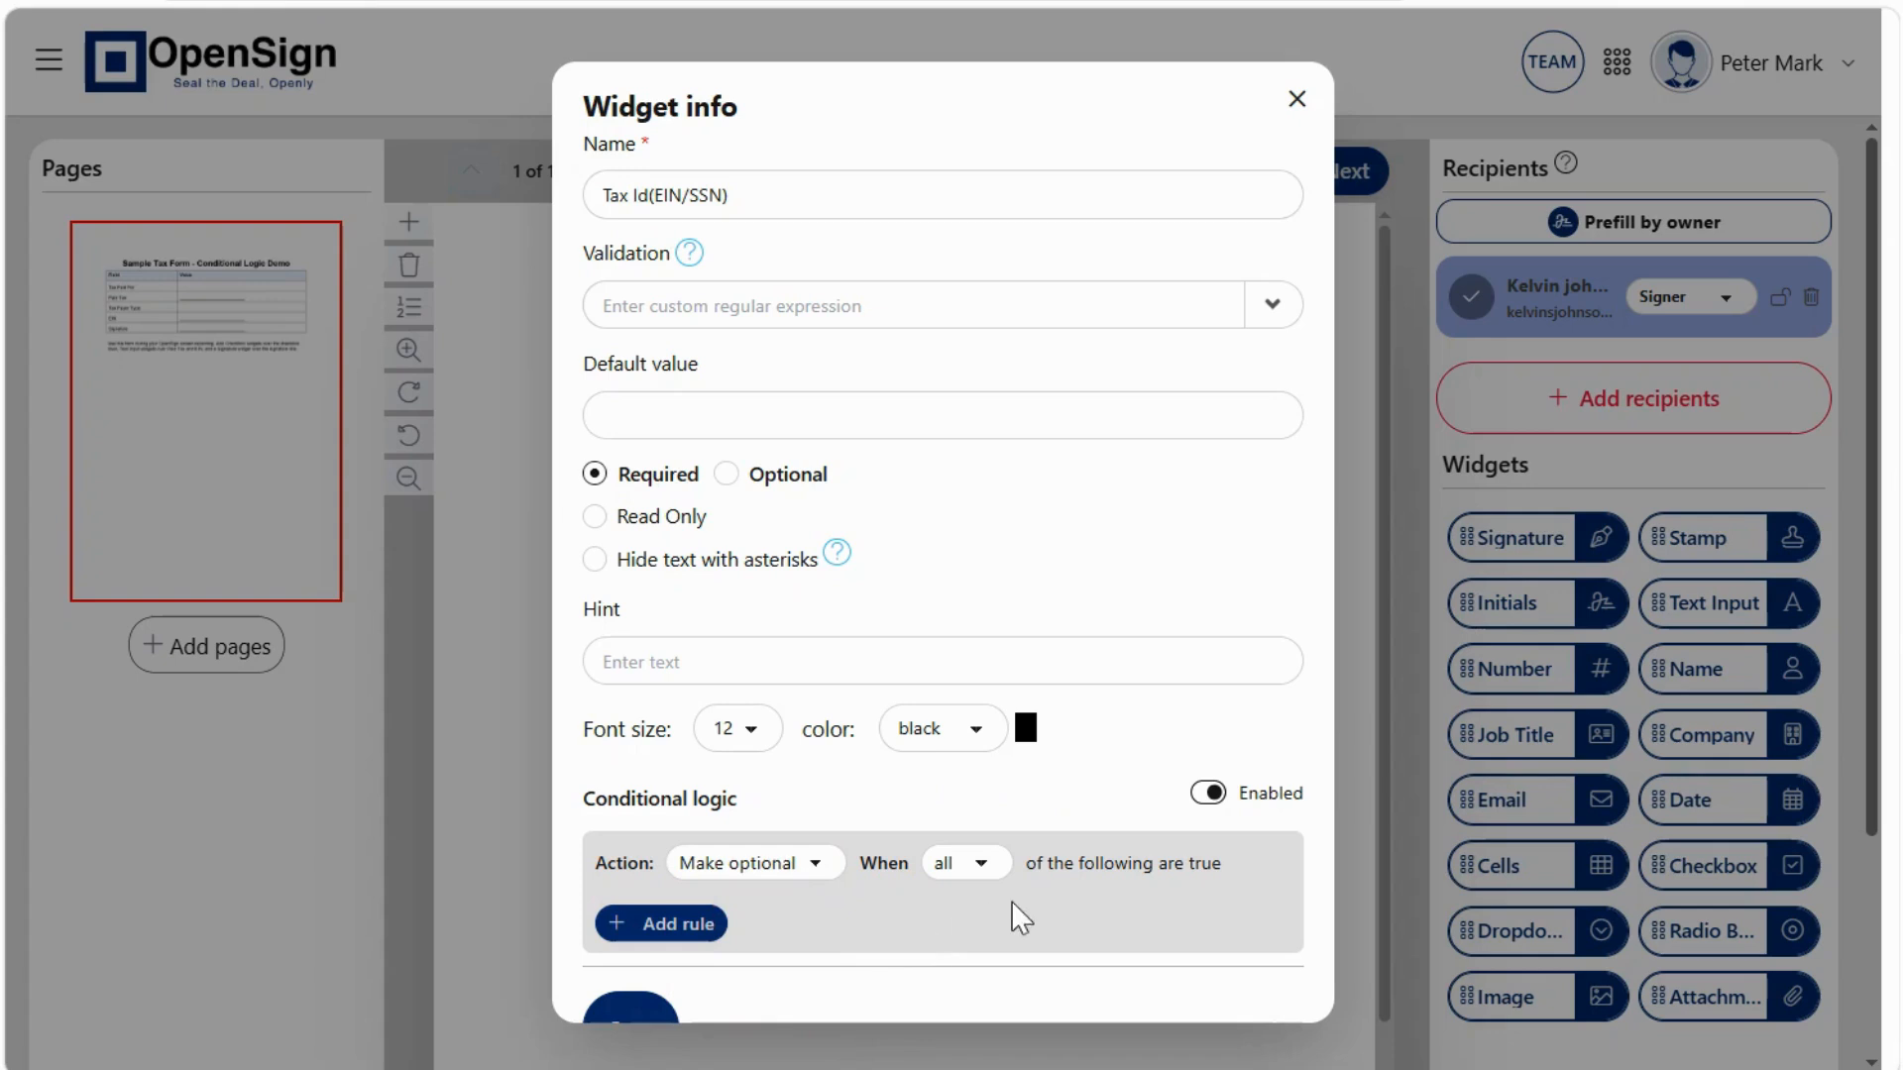
left_click(975, 871)
left_click(975, 871)
Add a rule that Tax payer type equals Individual and save the Tax Id(EIN/SSN) field.
left_click(658, 920)
scroll(729, 892, "down", 1)
scroll(733, 904, "down", 1)
left_click(719, 792)
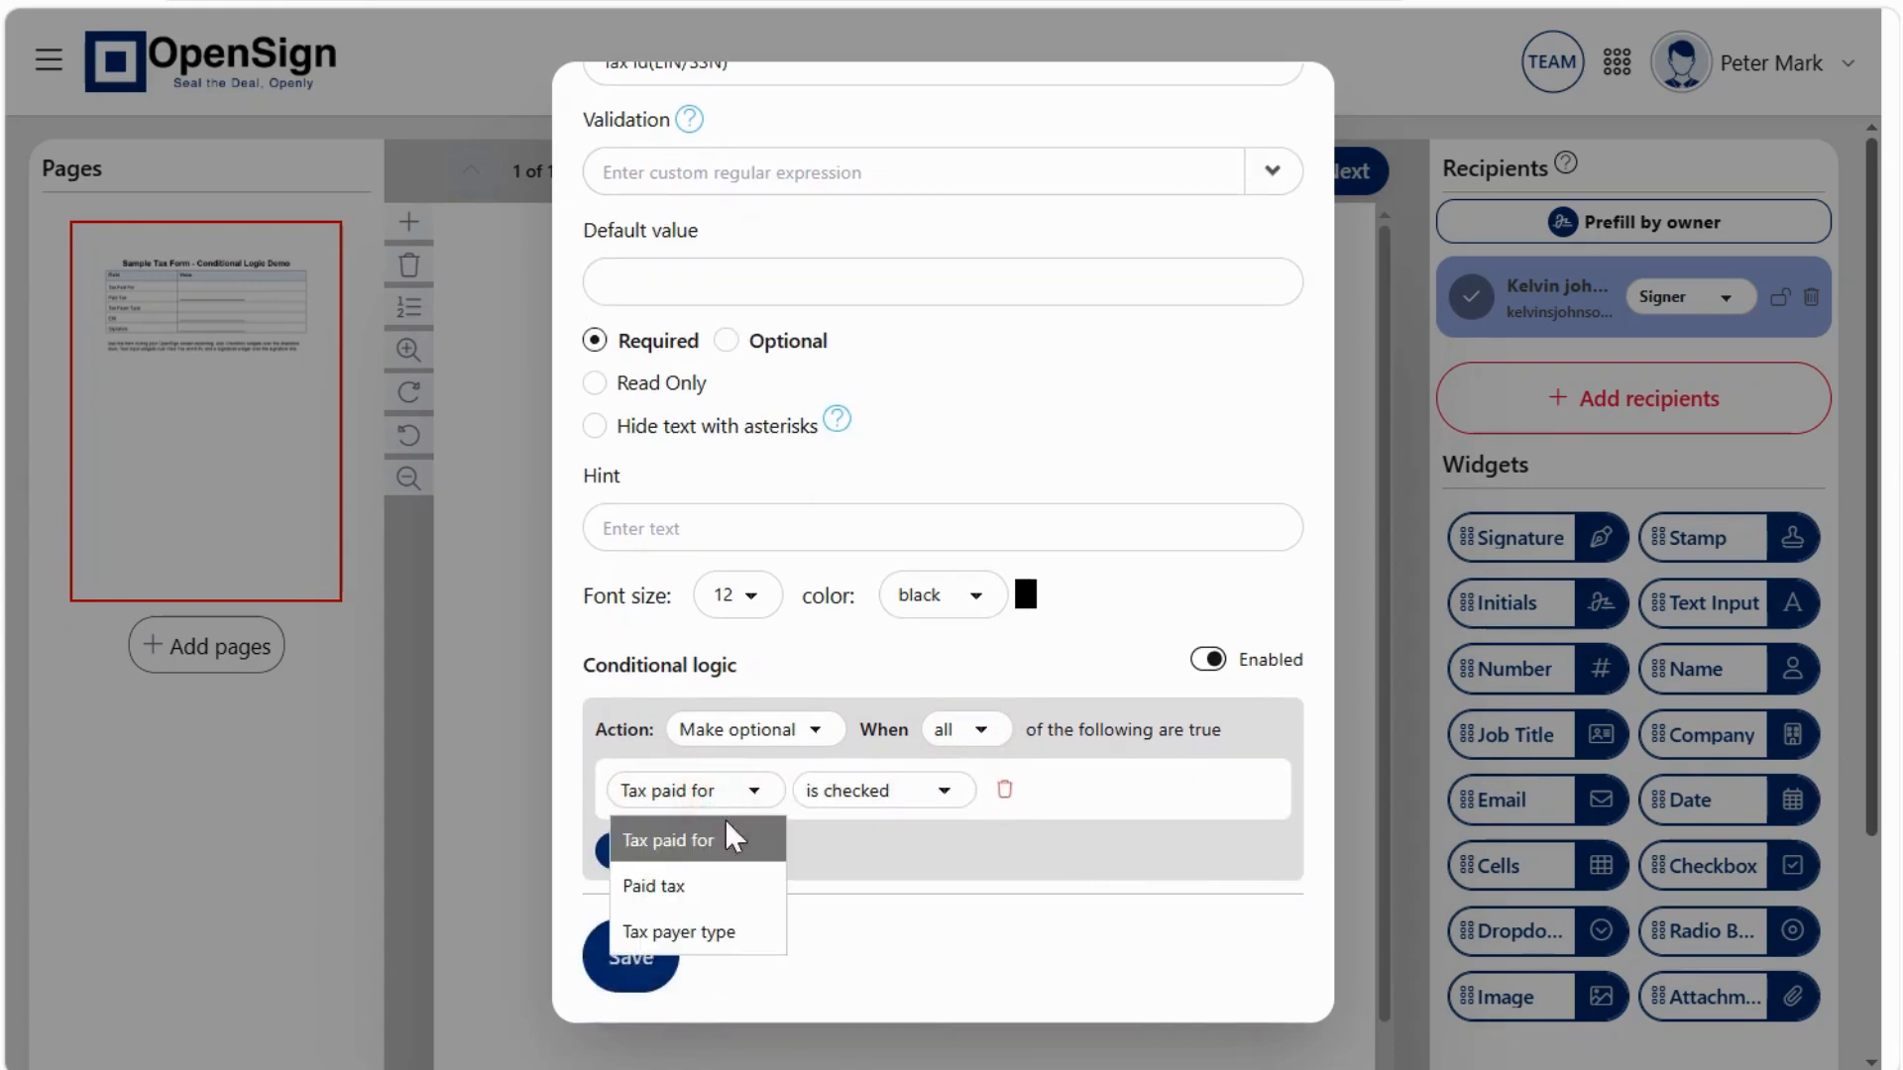
left_click(730, 935)
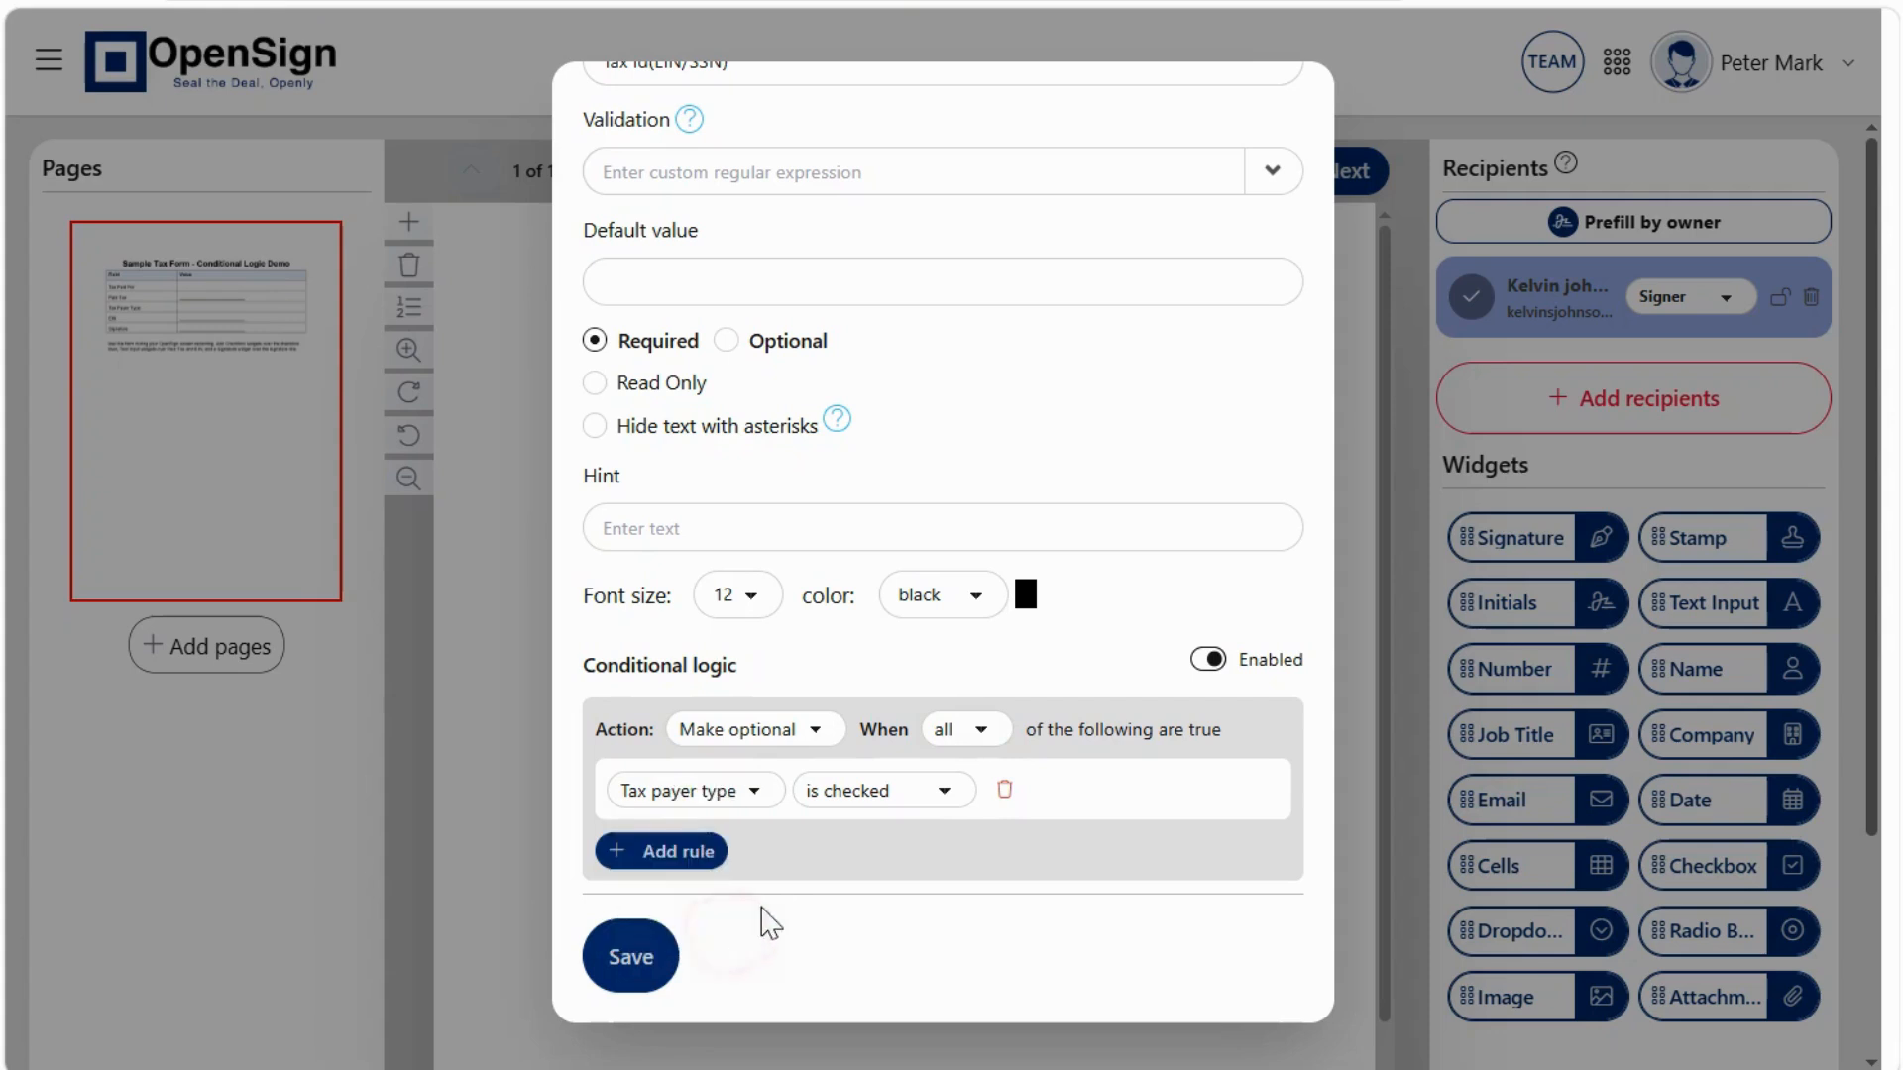
left_click(884, 793)
left_click(861, 932)
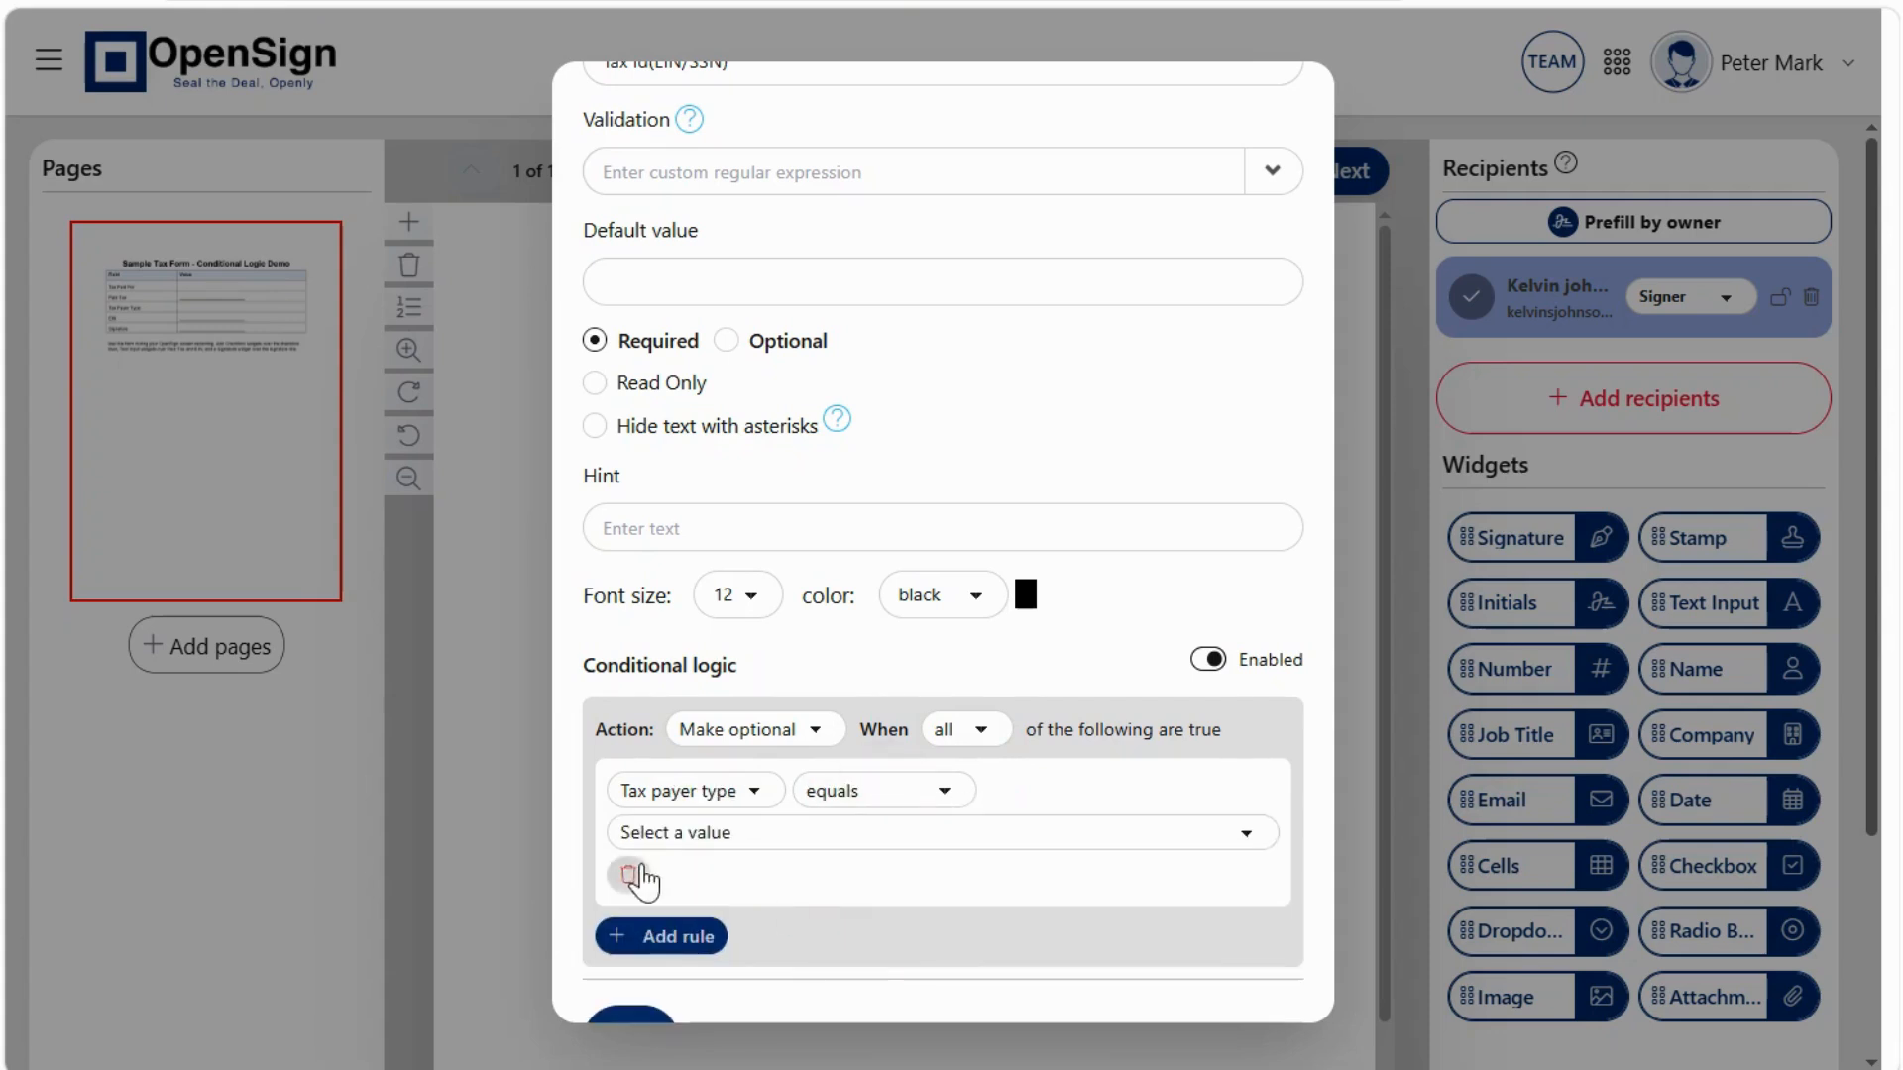
left_click(709, 838)
left_click(713, 969)
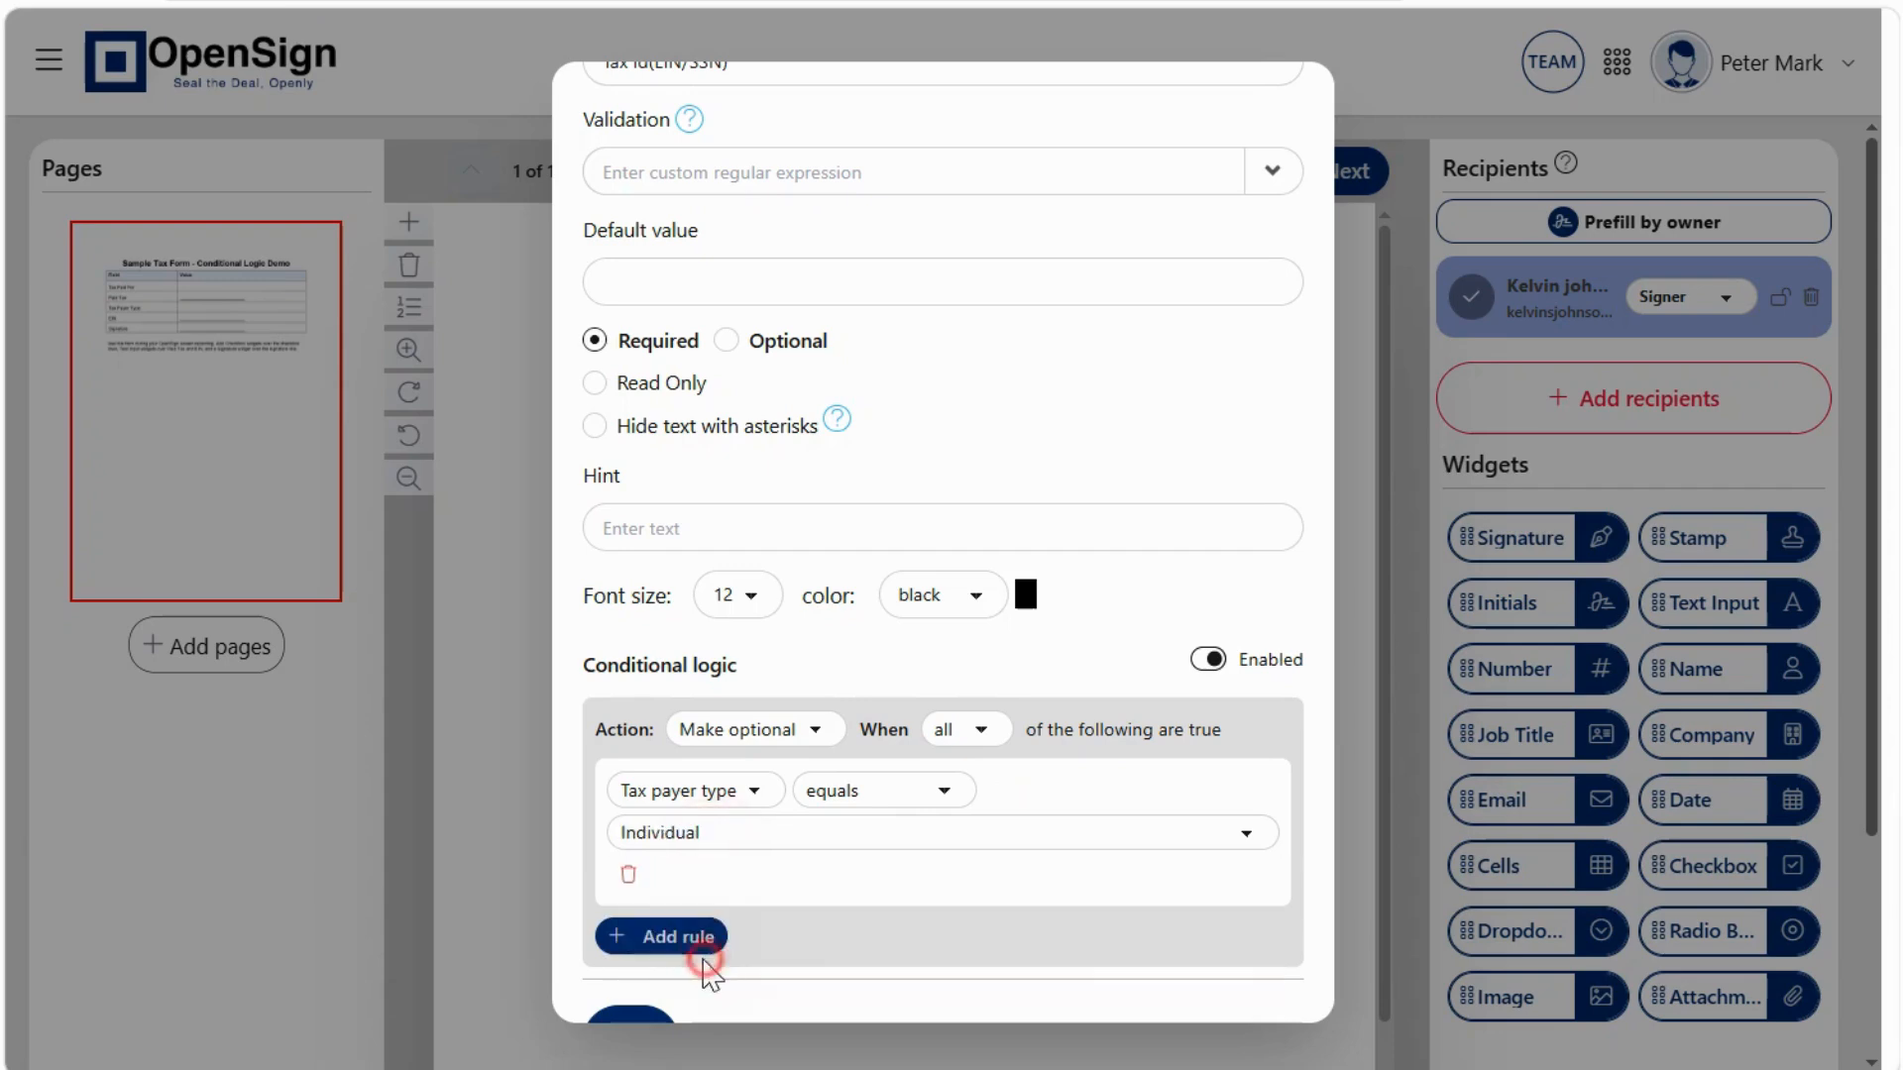
scroll(885, 917, "down", 1)
left_click(654, 949)
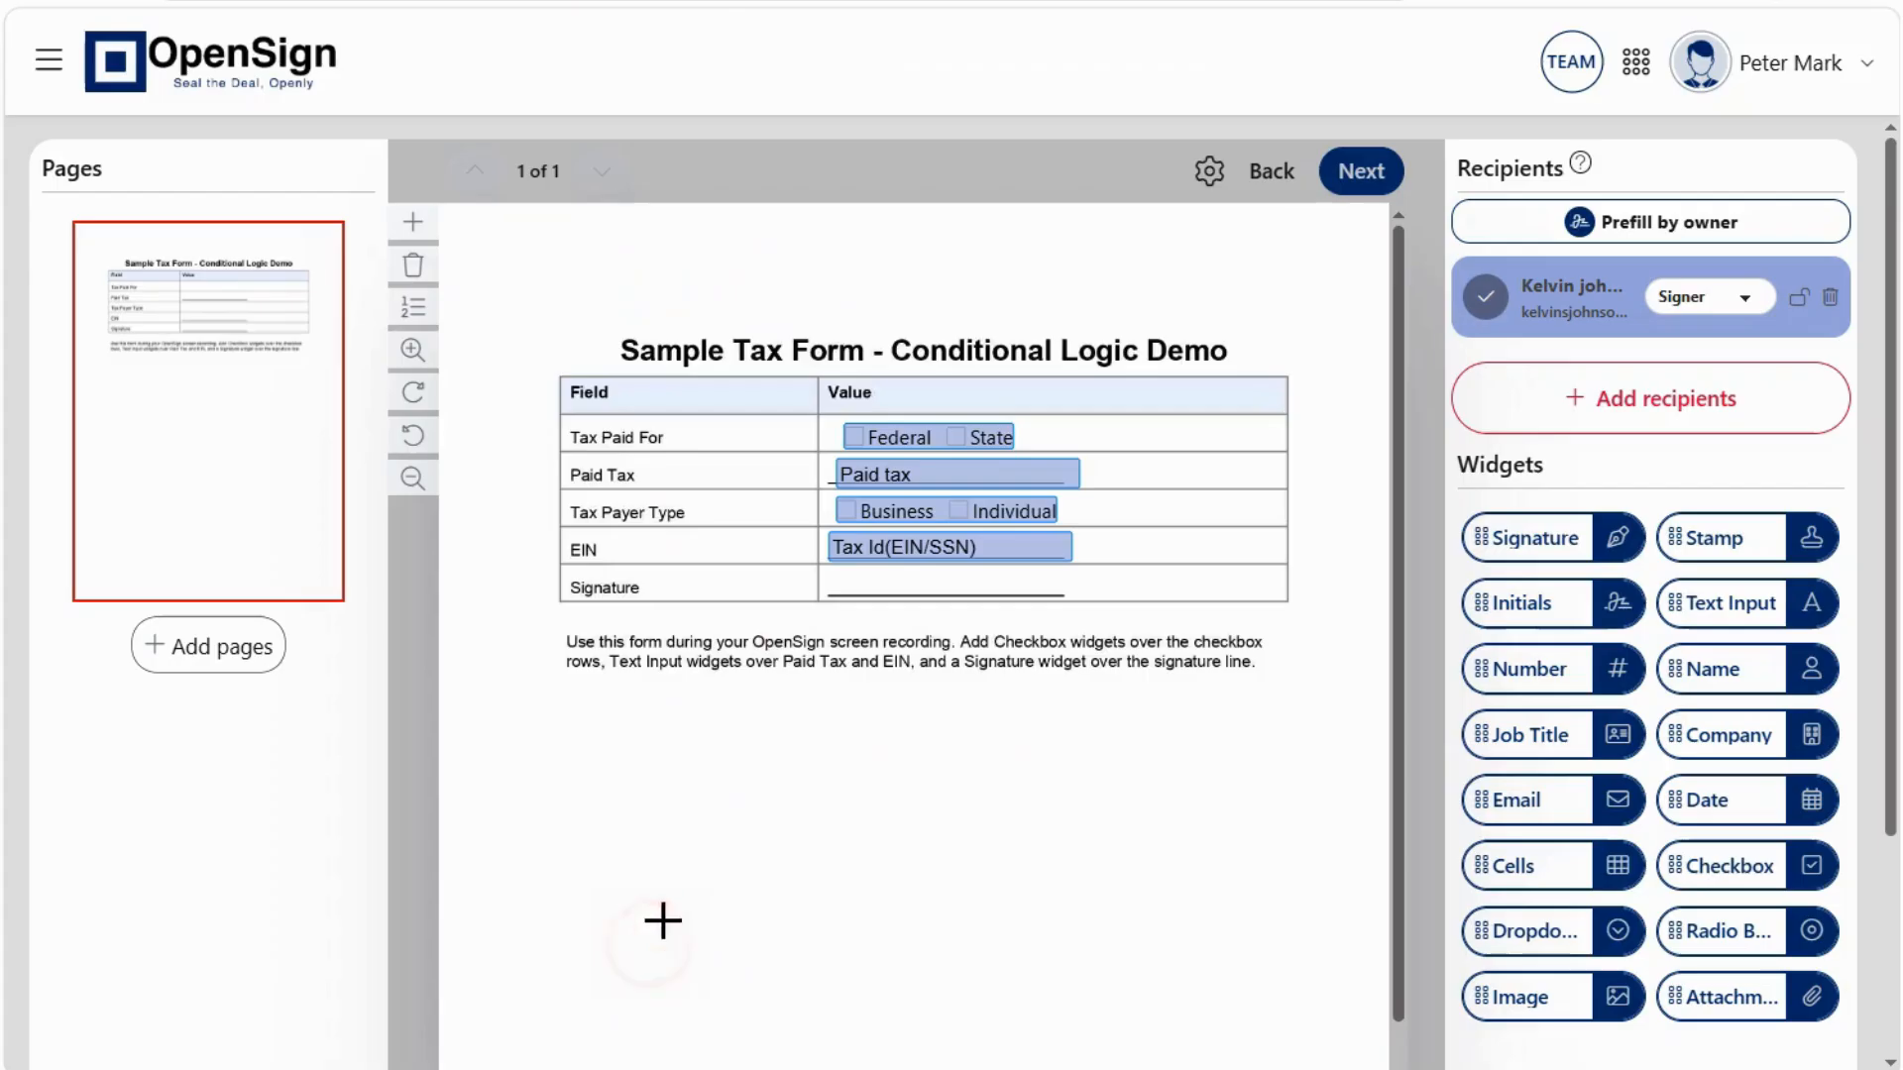
Place a Signature widget on the line in the Signature row, resize it to fit, and proceed to the sending options.
mouse_move(1527, 539)
left_mouse_down()
mouse_move(991, 600)
mouse_move(895, 585)
left_mouse_up()
left_click_drag(1084, 662, 1036, 610)
left_click(1356, 175)
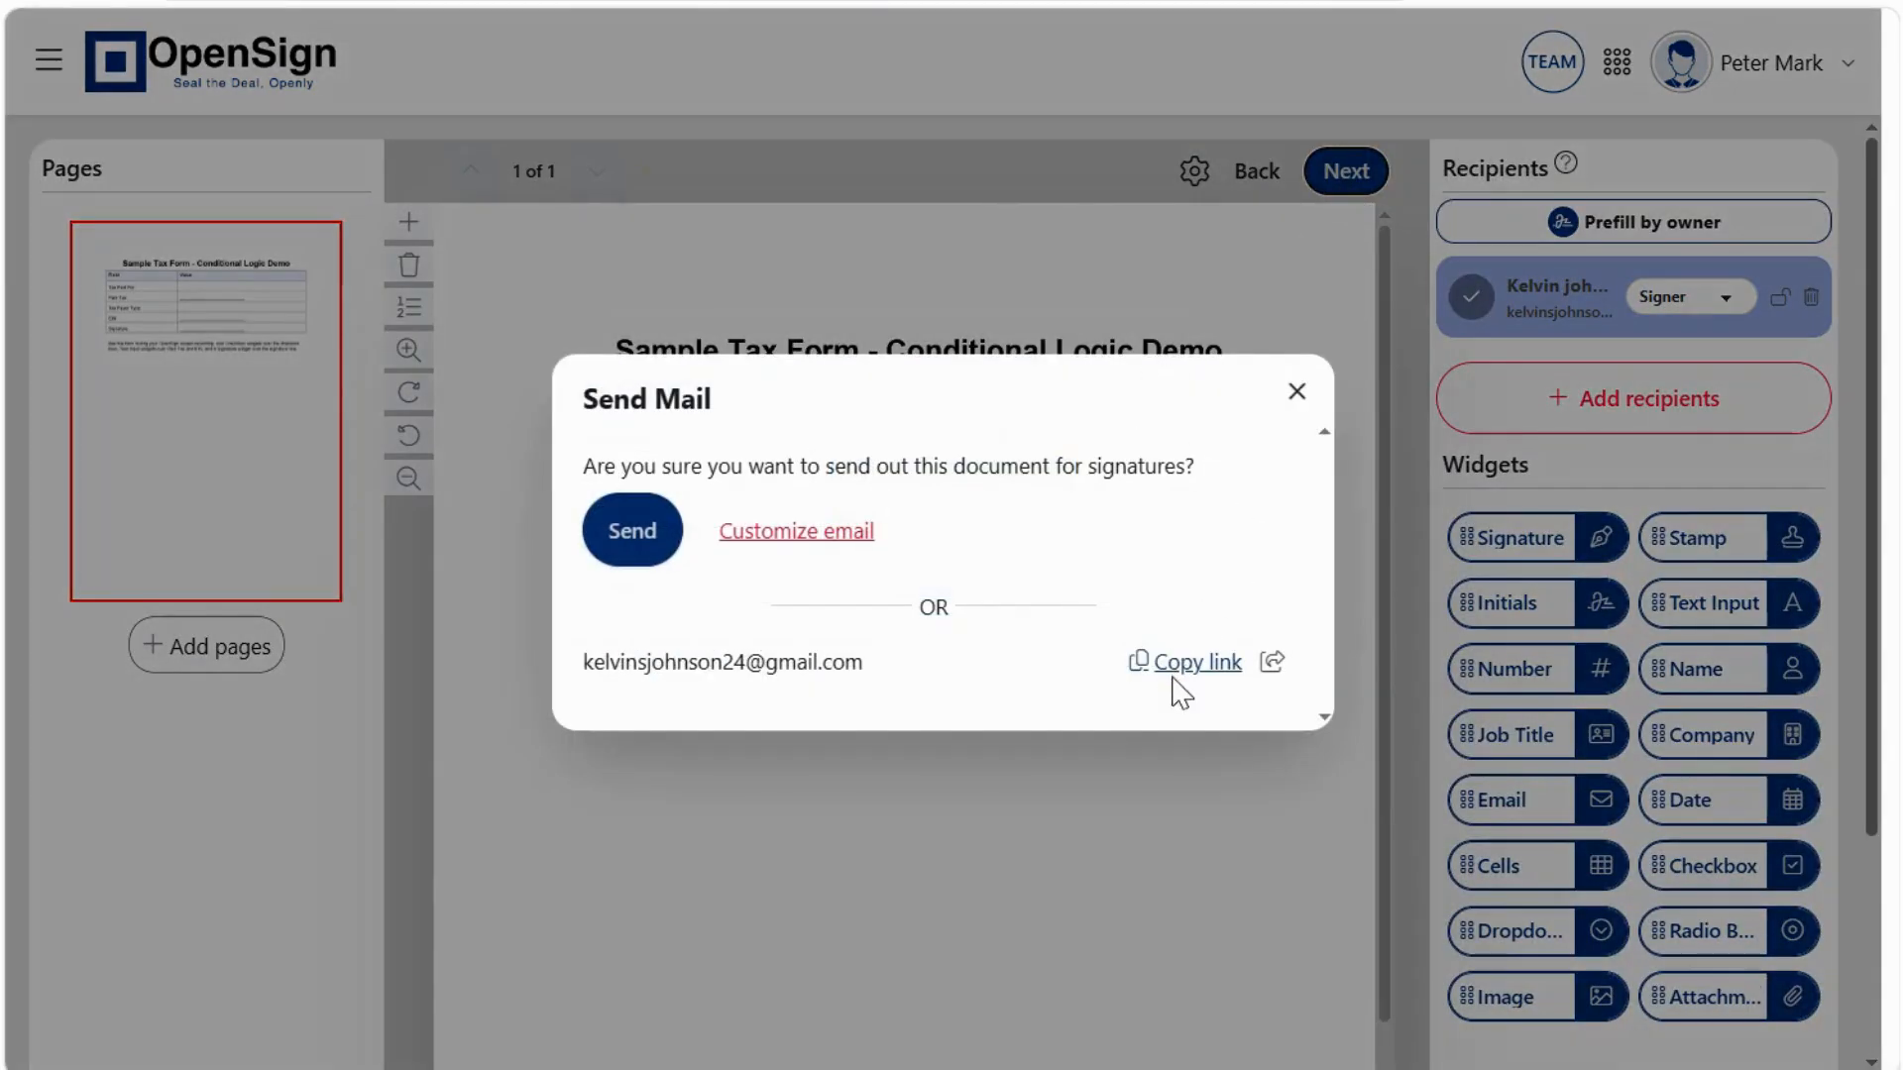
Open the recipient's copied signing link in a new browser tab and agree to the Electronic Record and Signature Disclosure.
left_click(1175, 666)
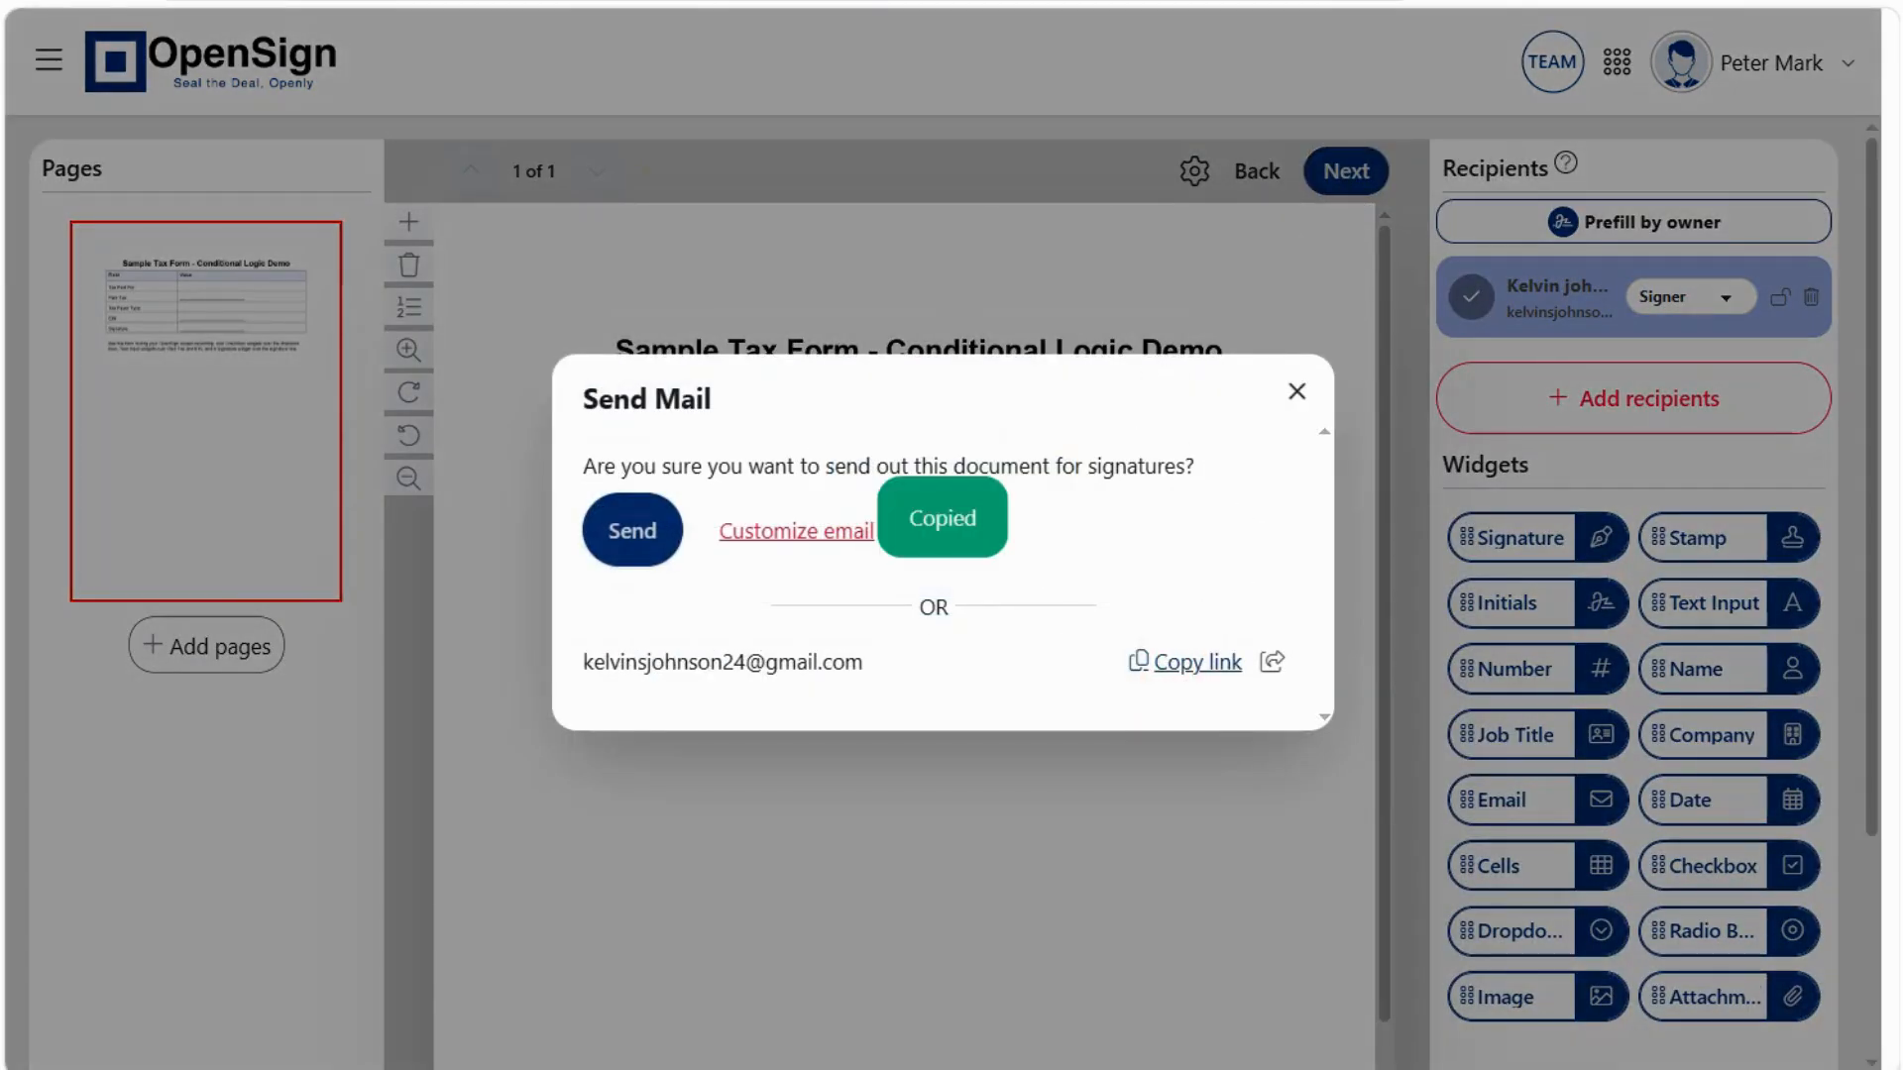
key("ctrl+t")
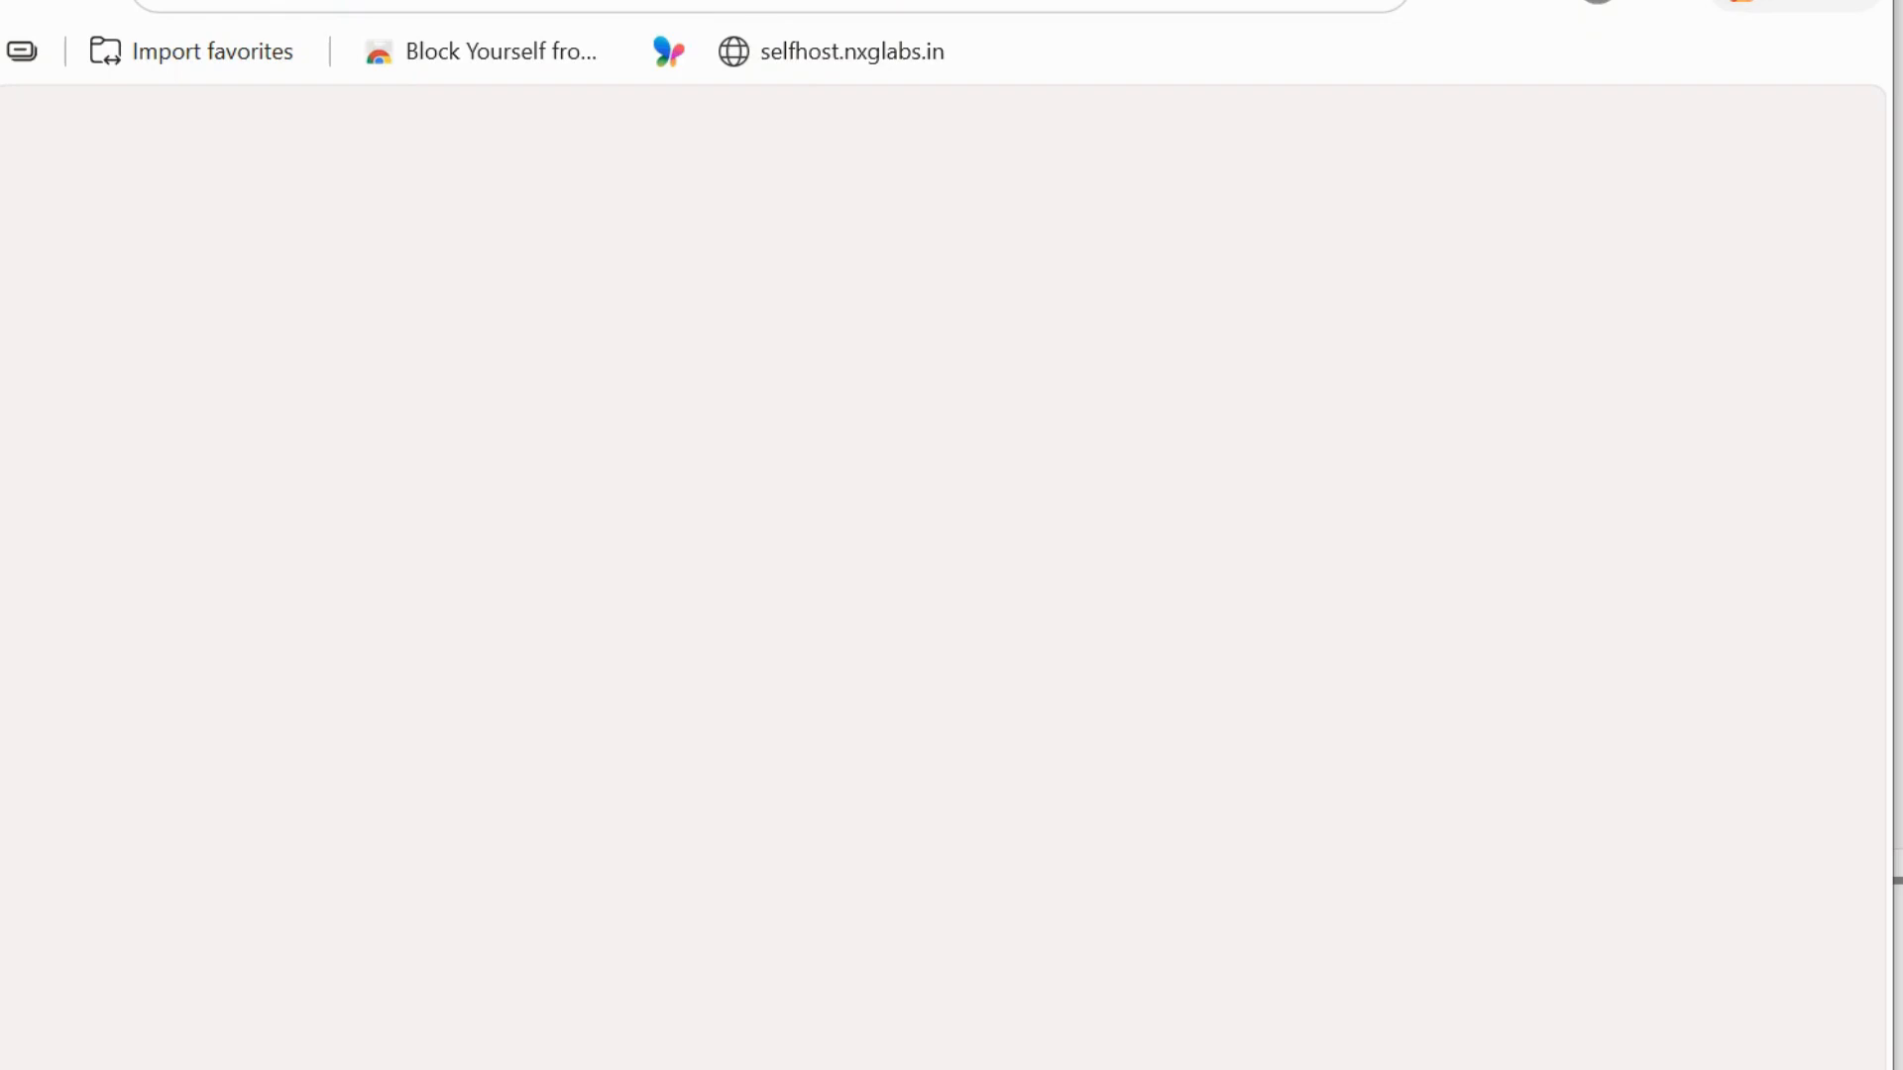
left_click(753, 4)
key("ctrl+v")
key("Return")
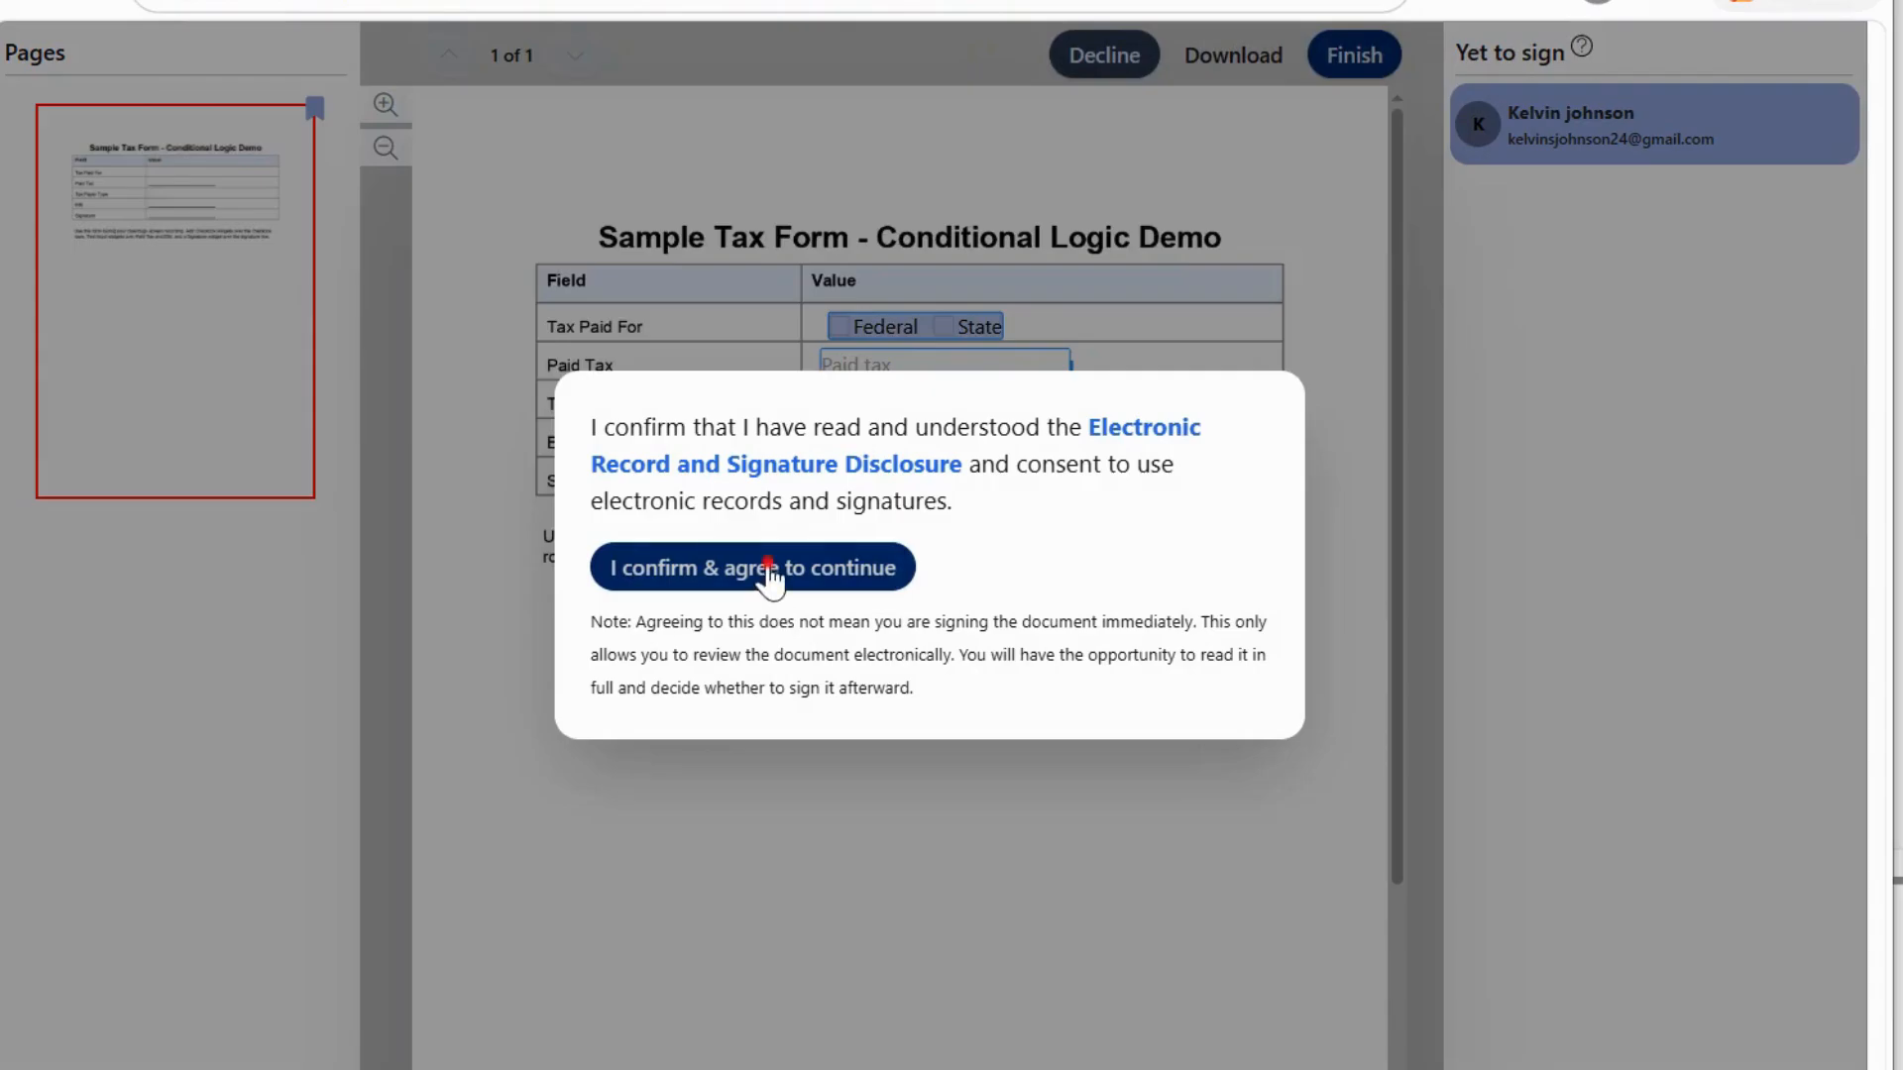
left_click(887, 565)
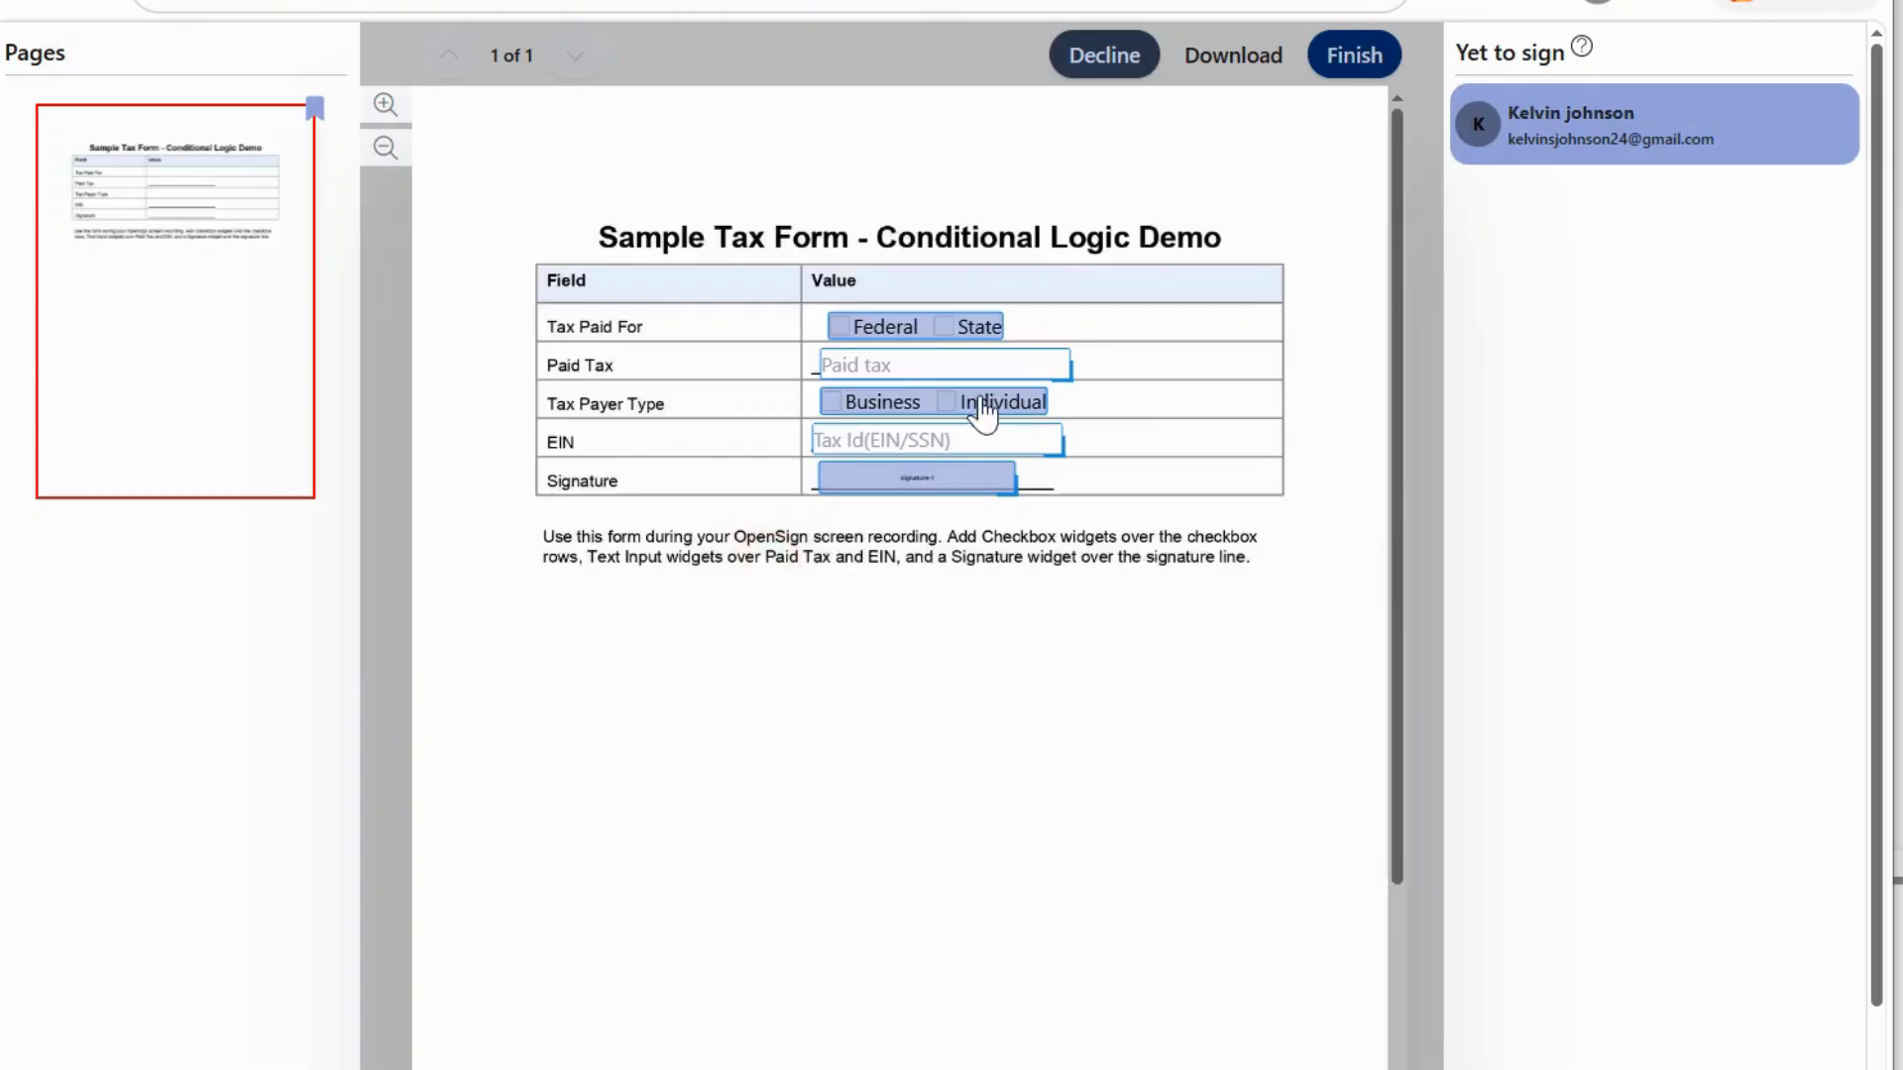
Check whether the Paid tax field is marked as required while no Tax paid for option is selected.
left_click(985, 363)
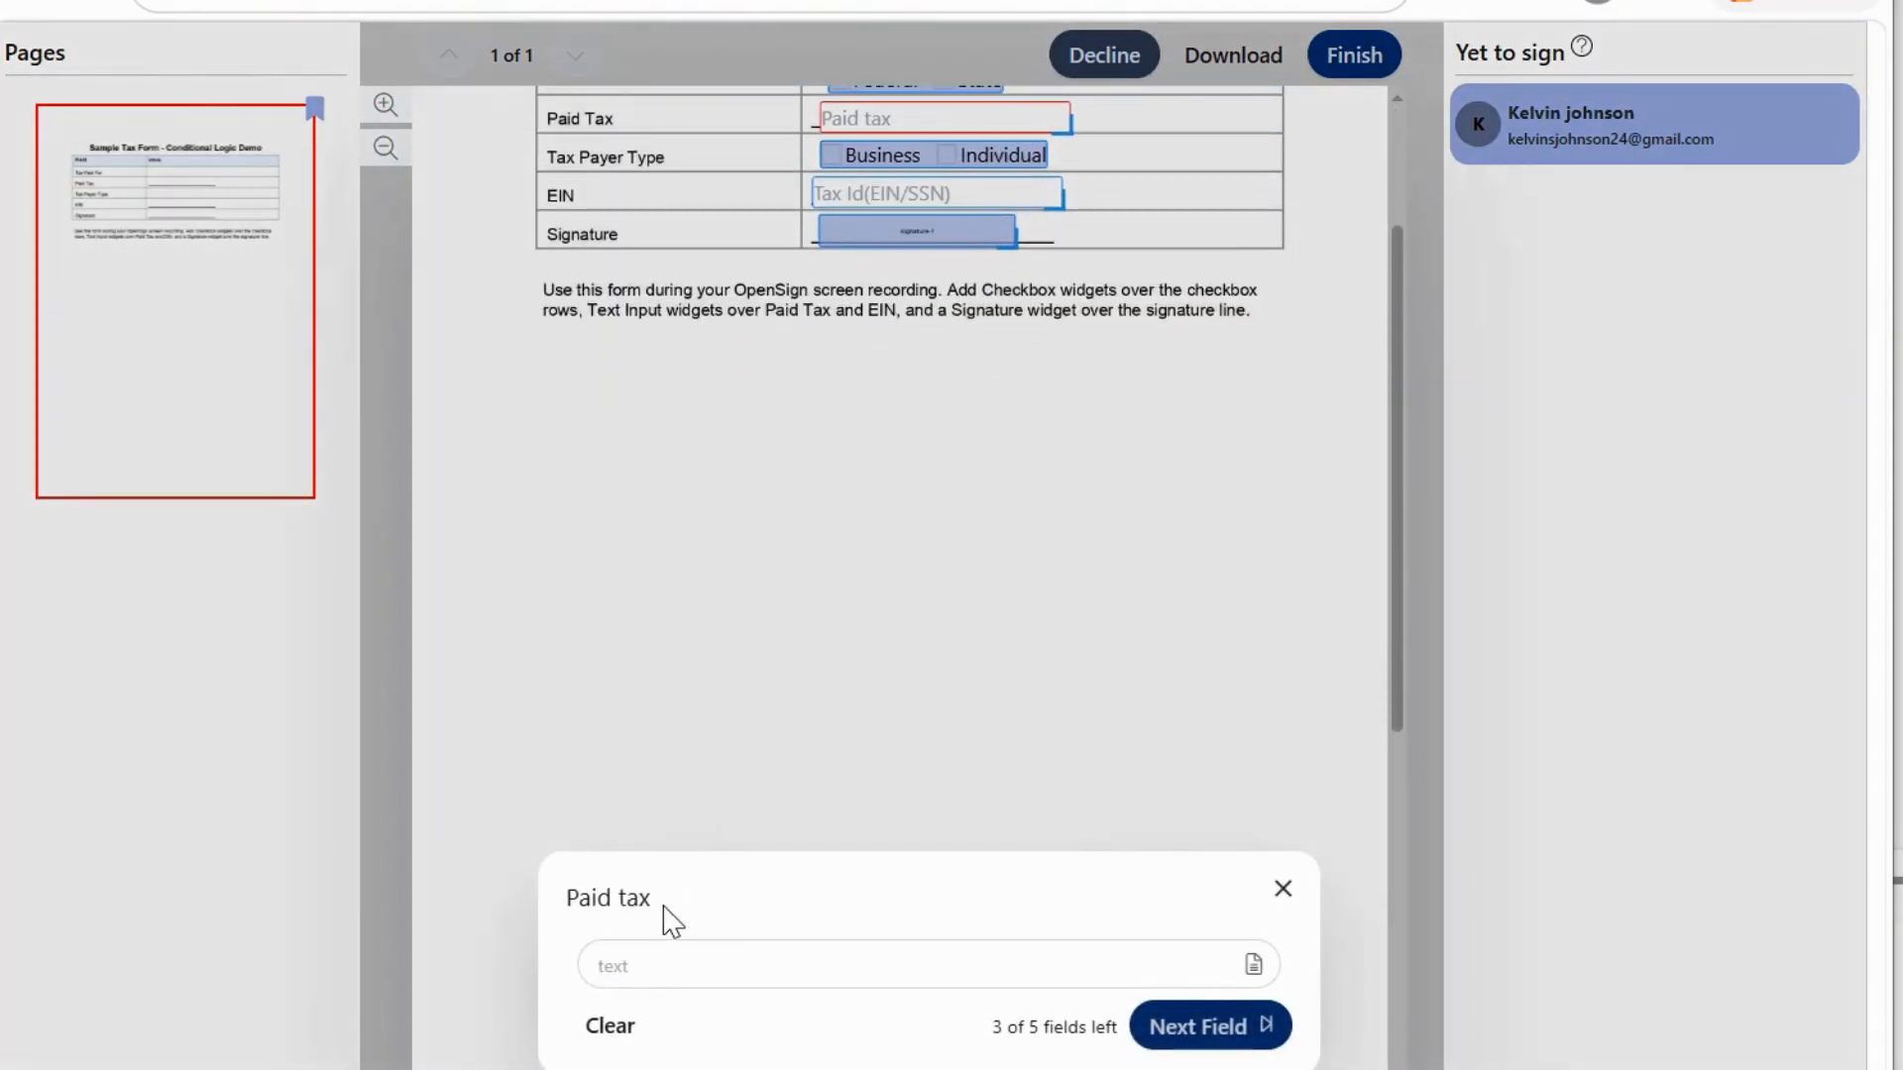
left_click(650, 901)
left_click(1283, 890)
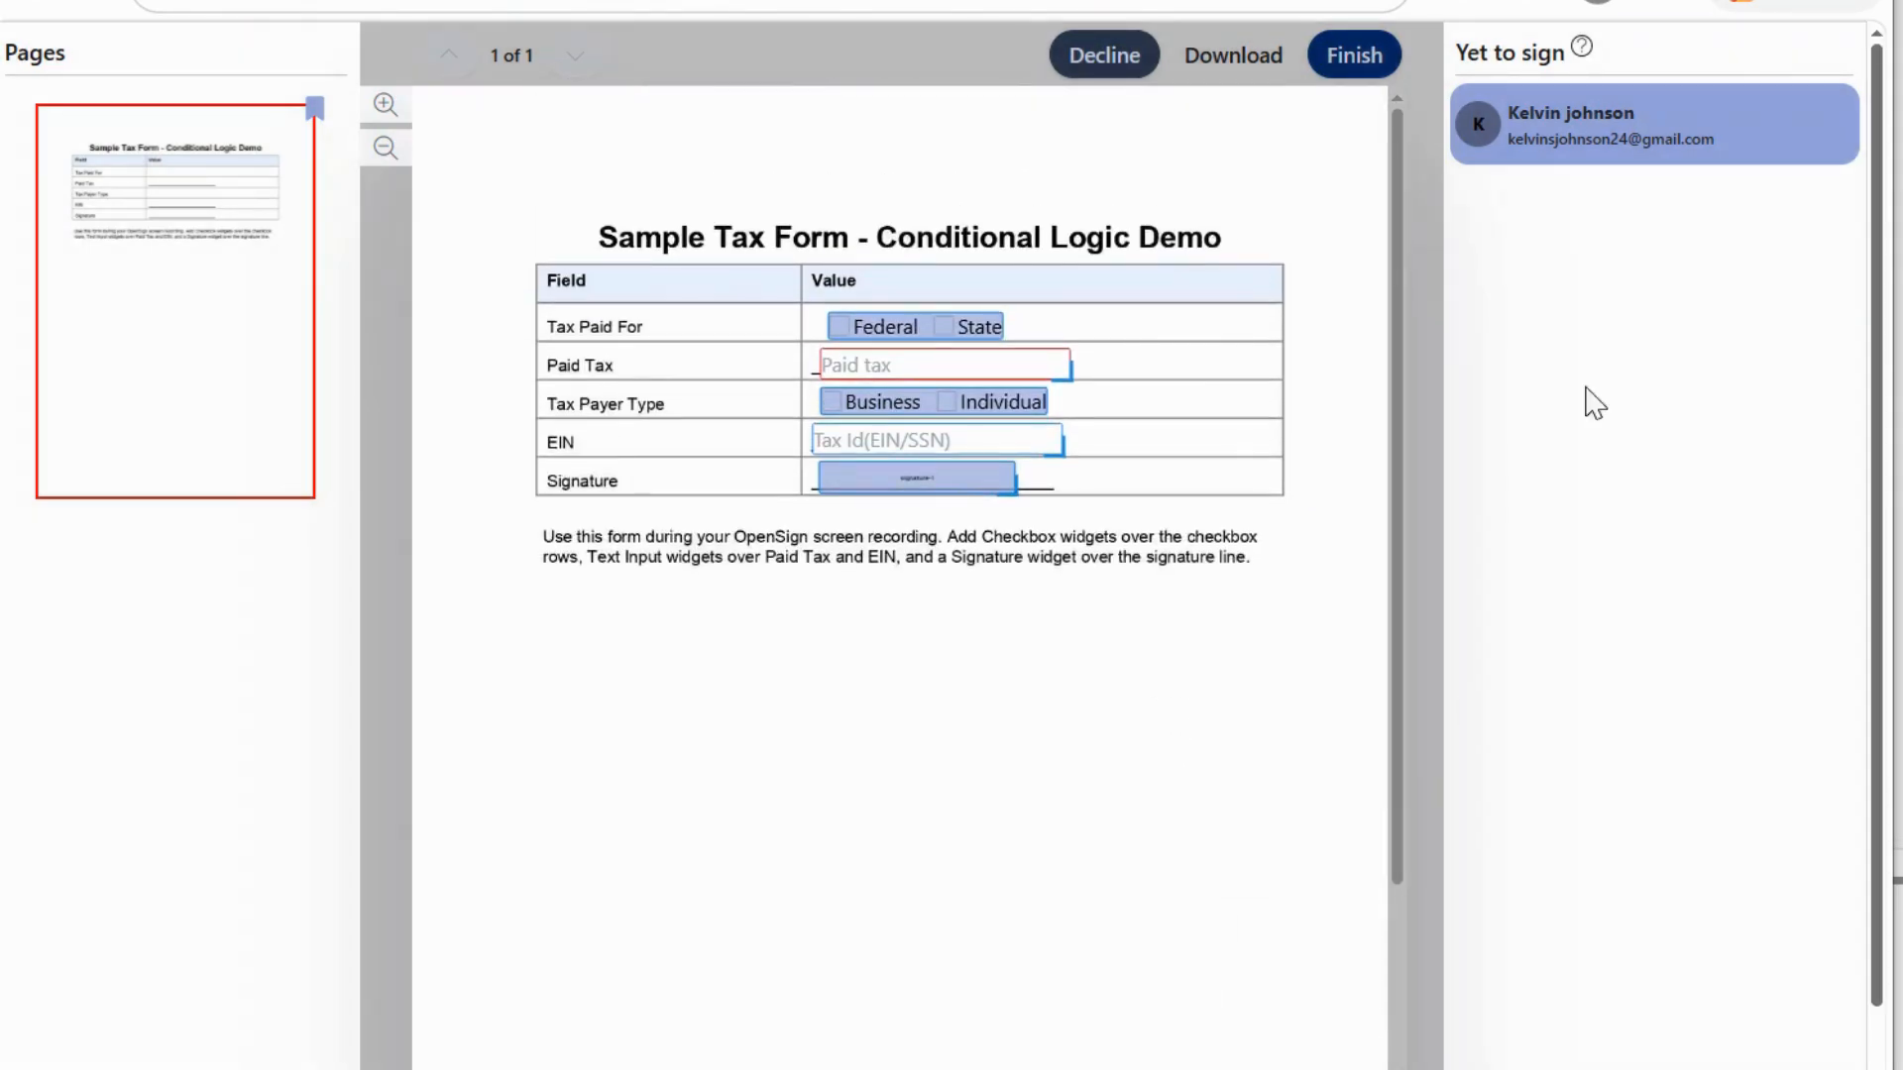
Select State for the Tax paid for field and close its entry dialog.
left_click(968, 330)
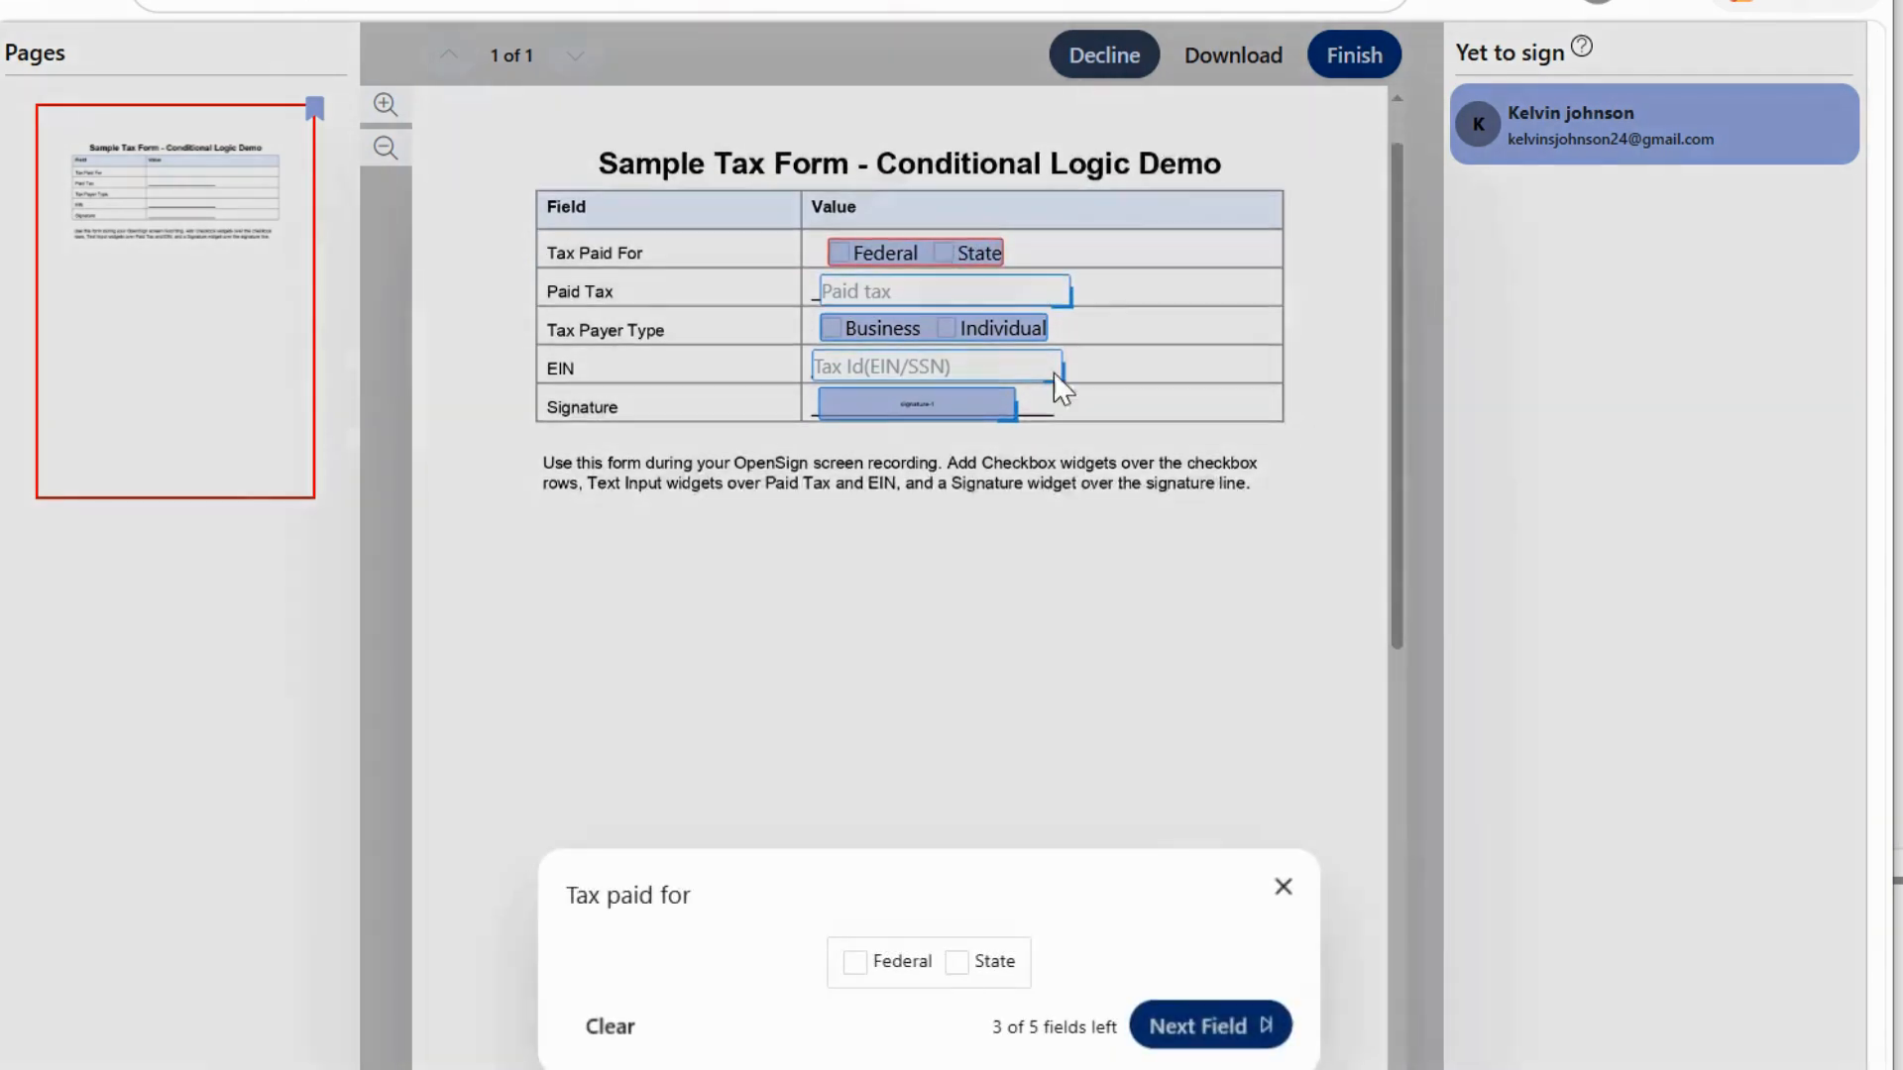
left_click(958, 963)
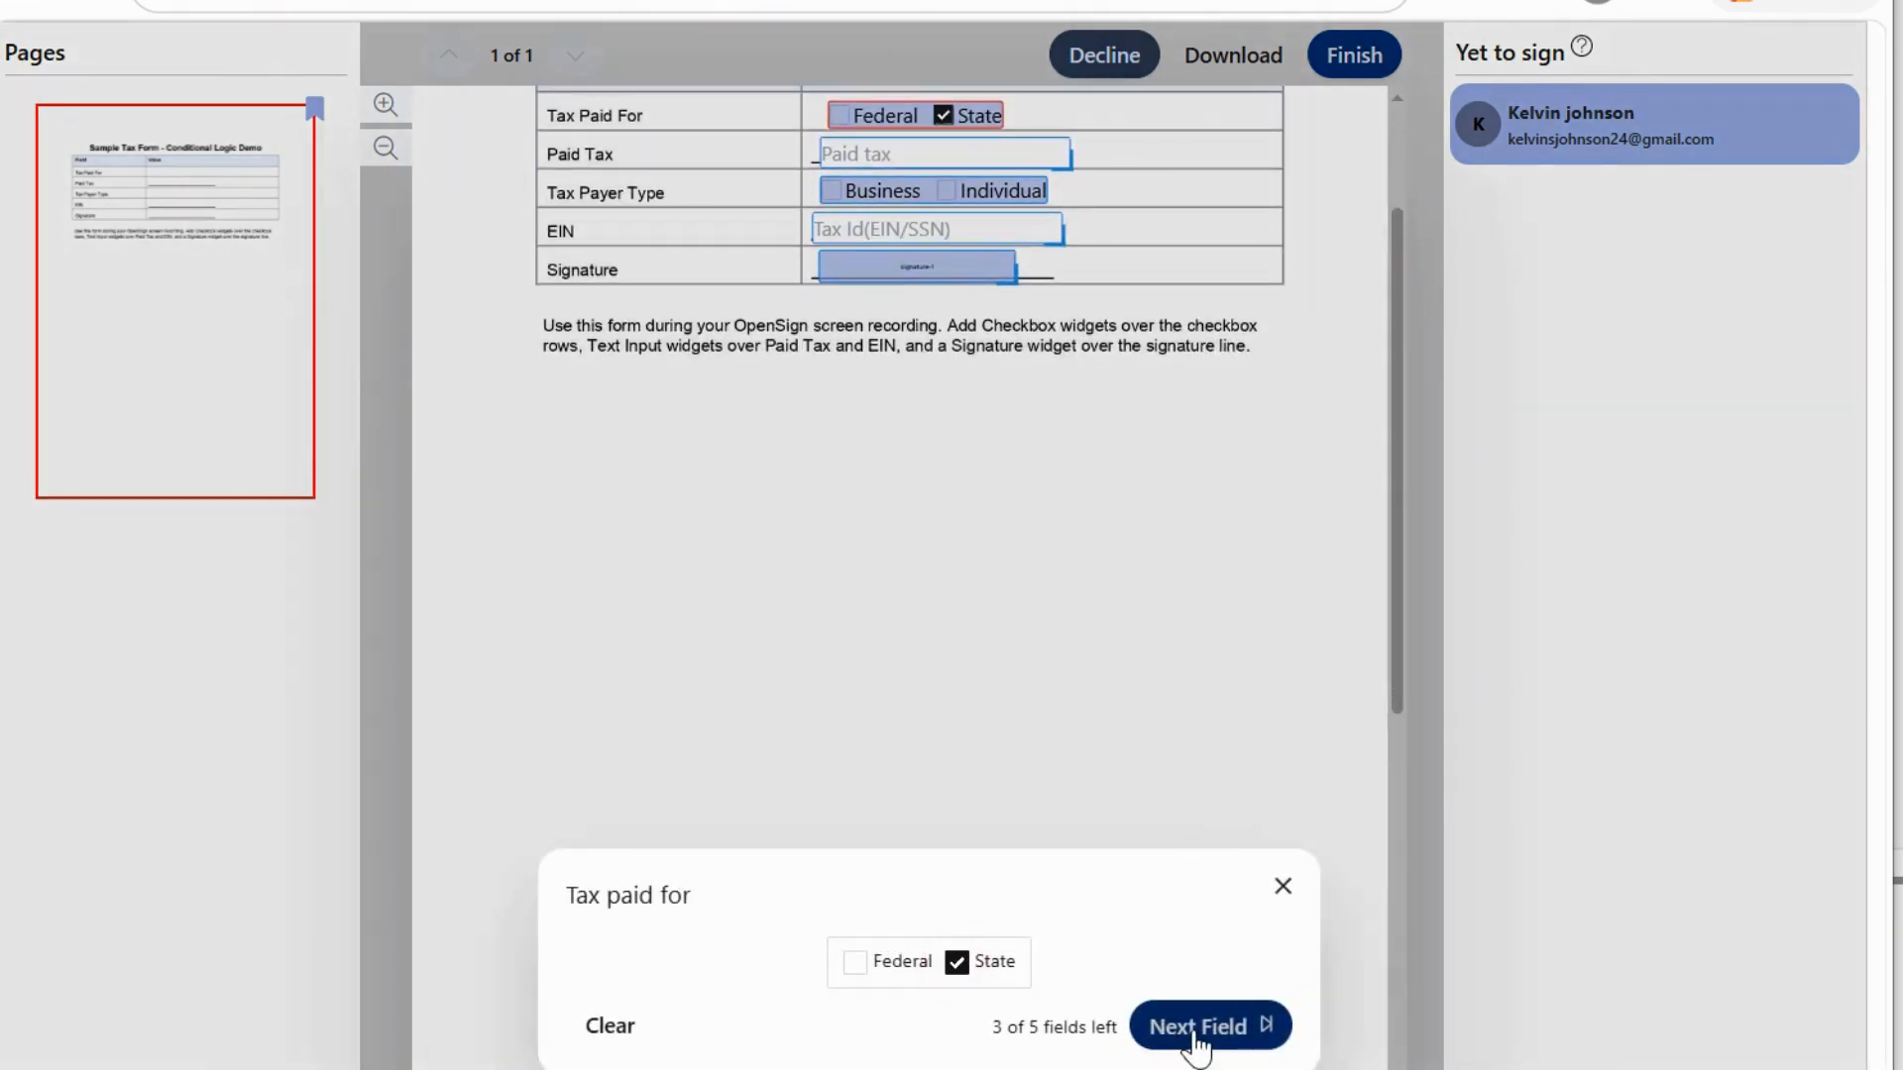
left_click(1282, 886)
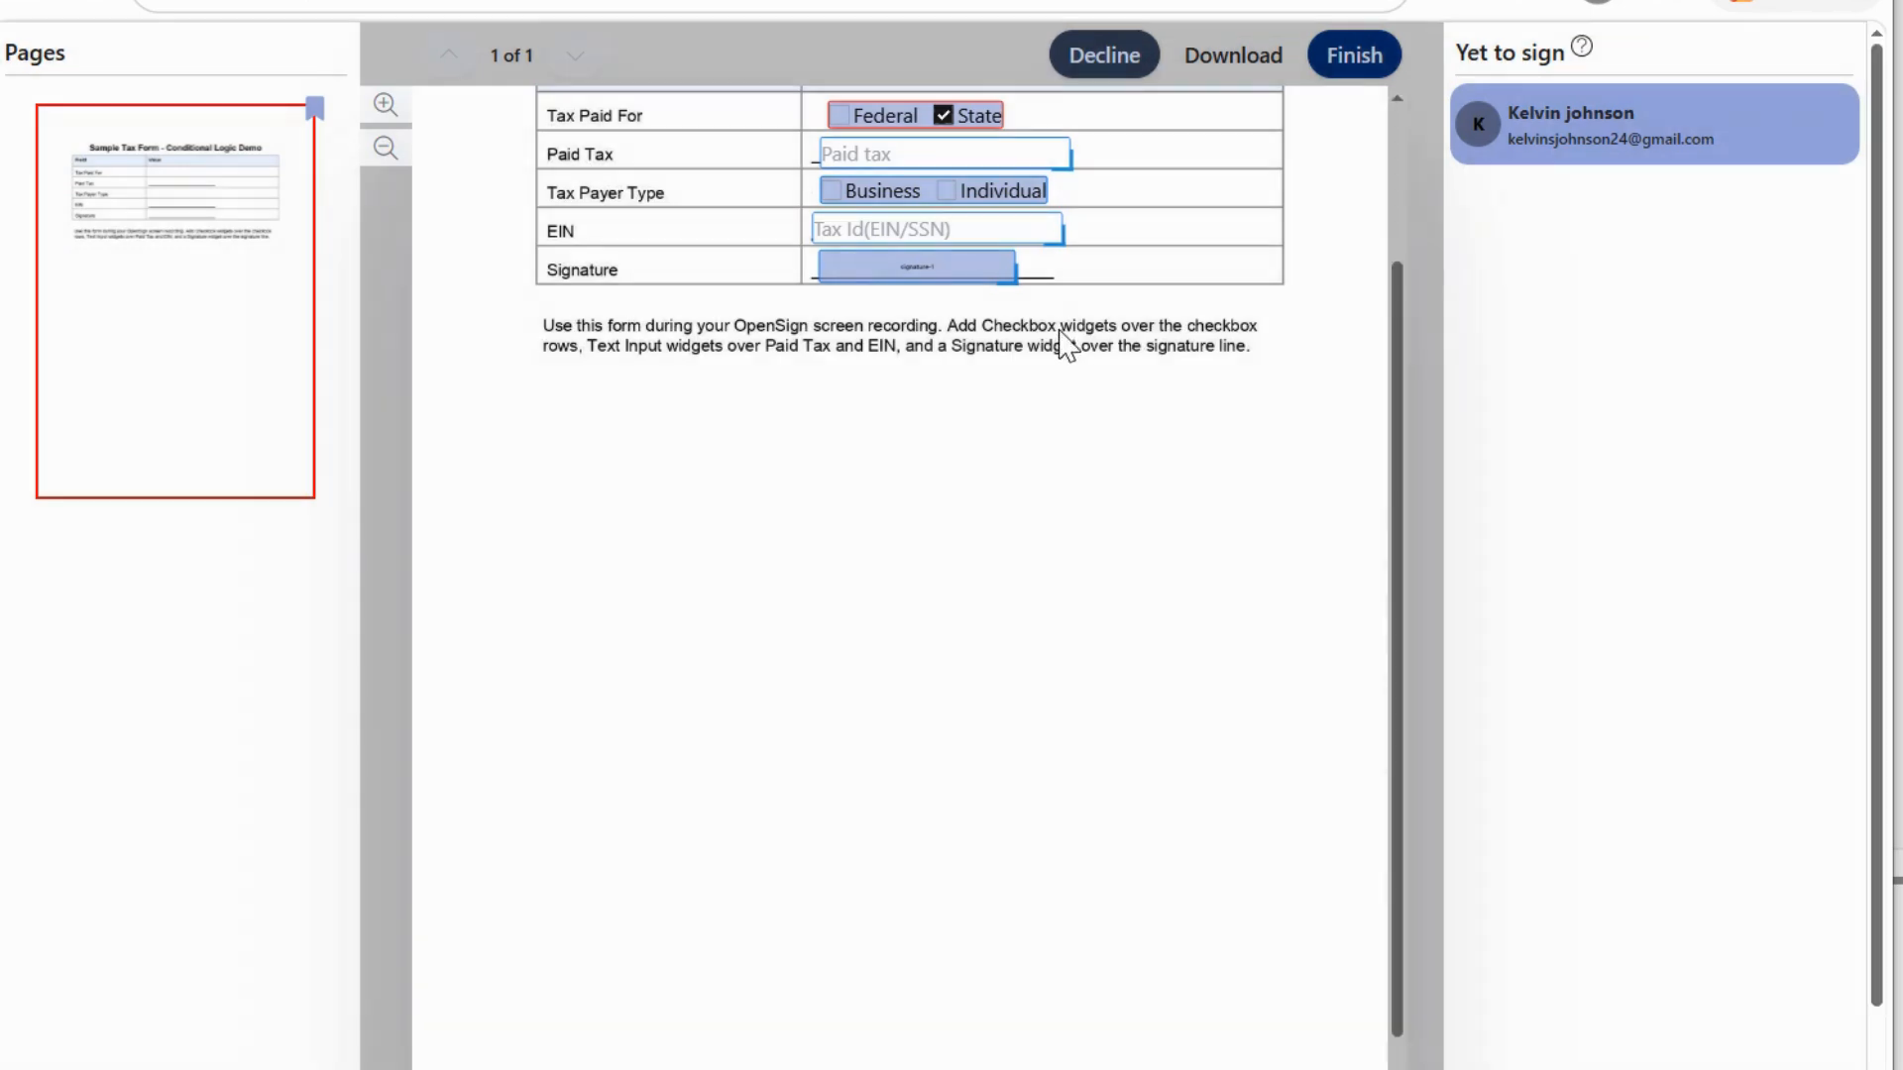
Check the Paid tax field's required marker with State selected, and fill the field with 1233.
left_click(958, 158)
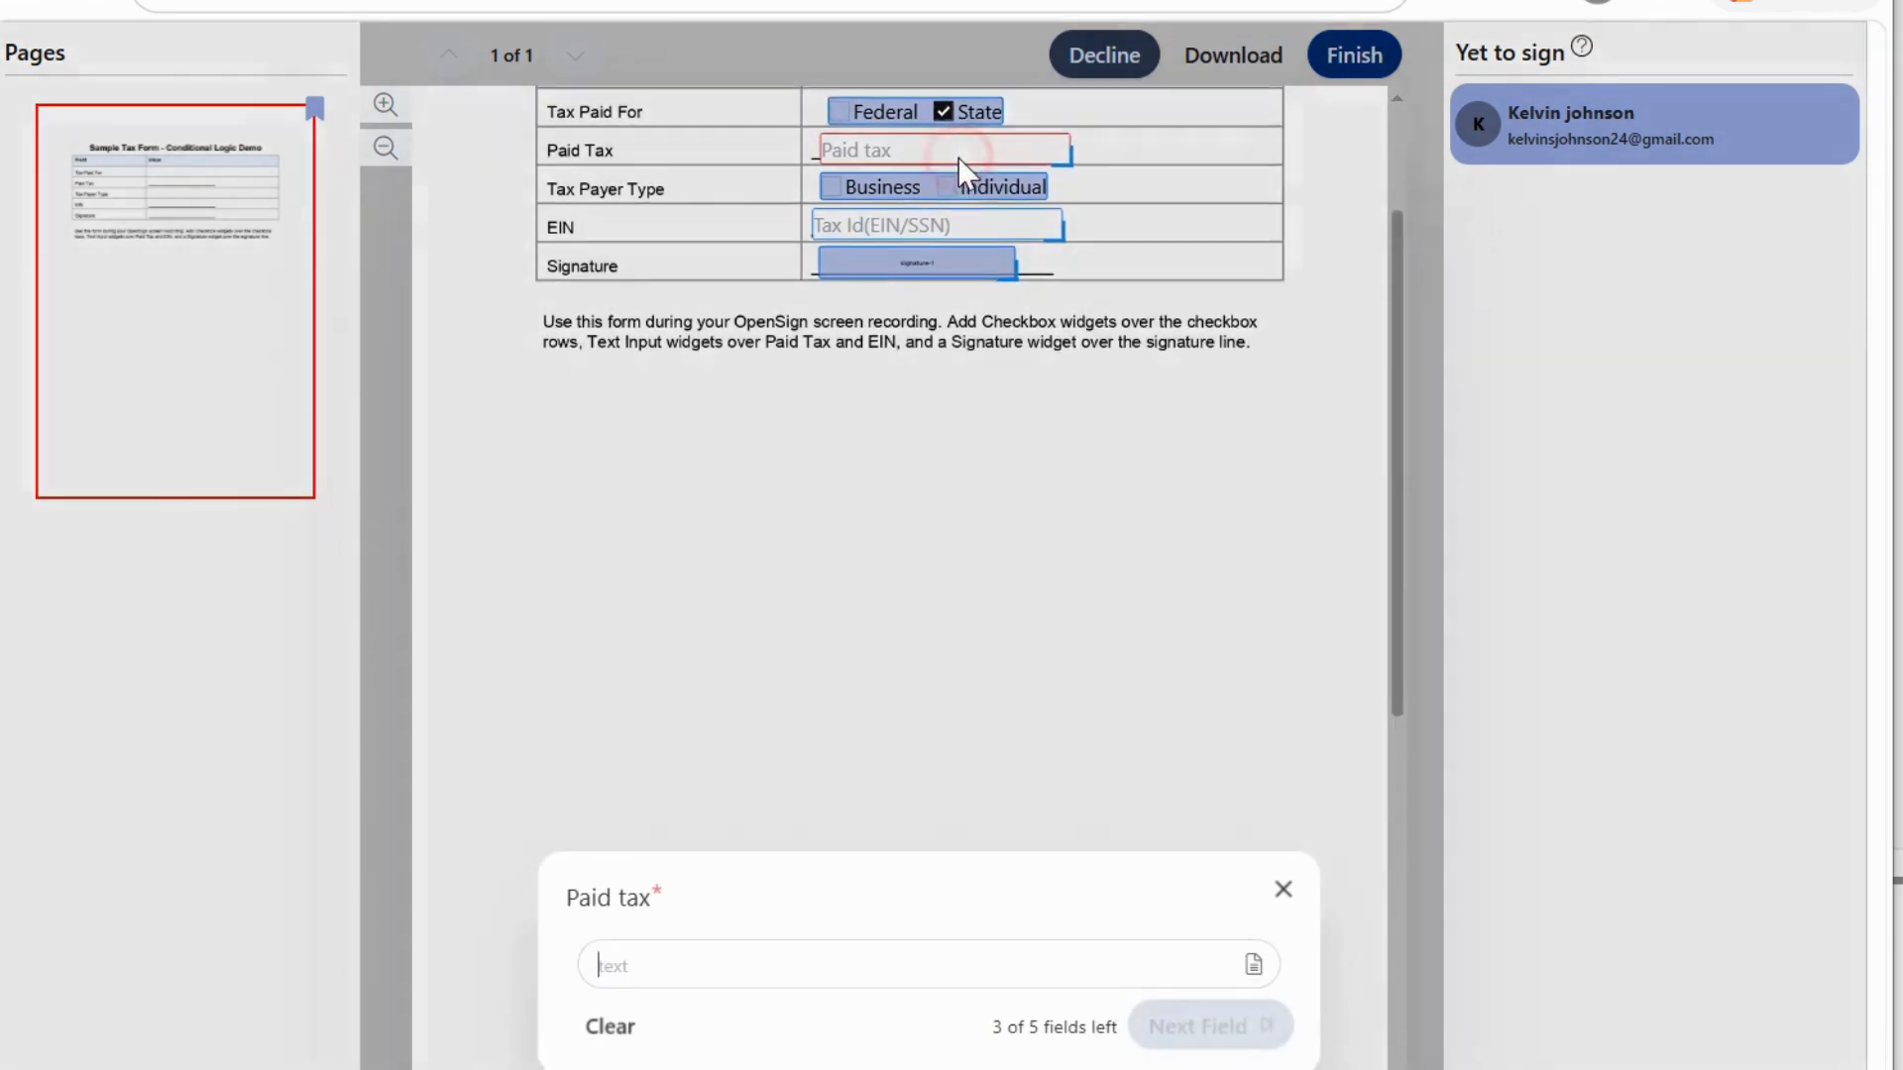
double_click(656, 895)
left_click(695, 892)
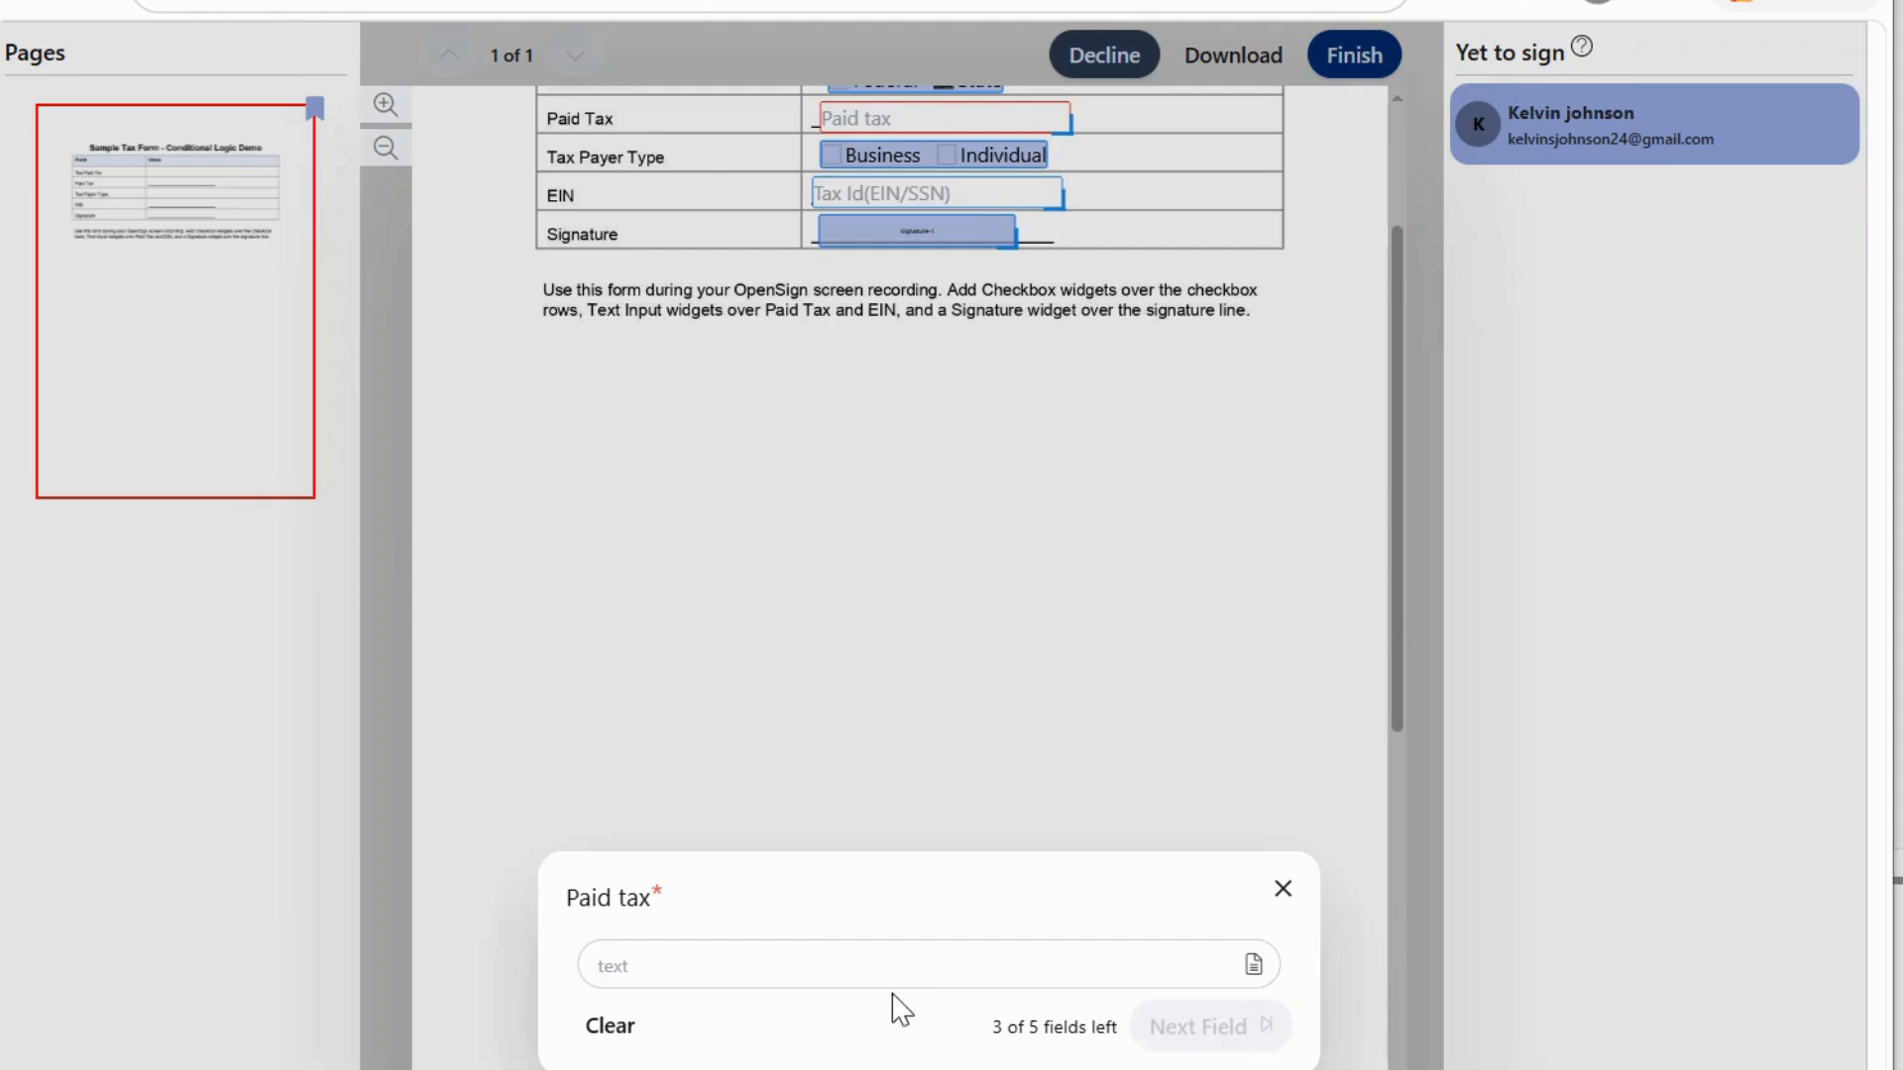
left_click(832, 964)
type("123")
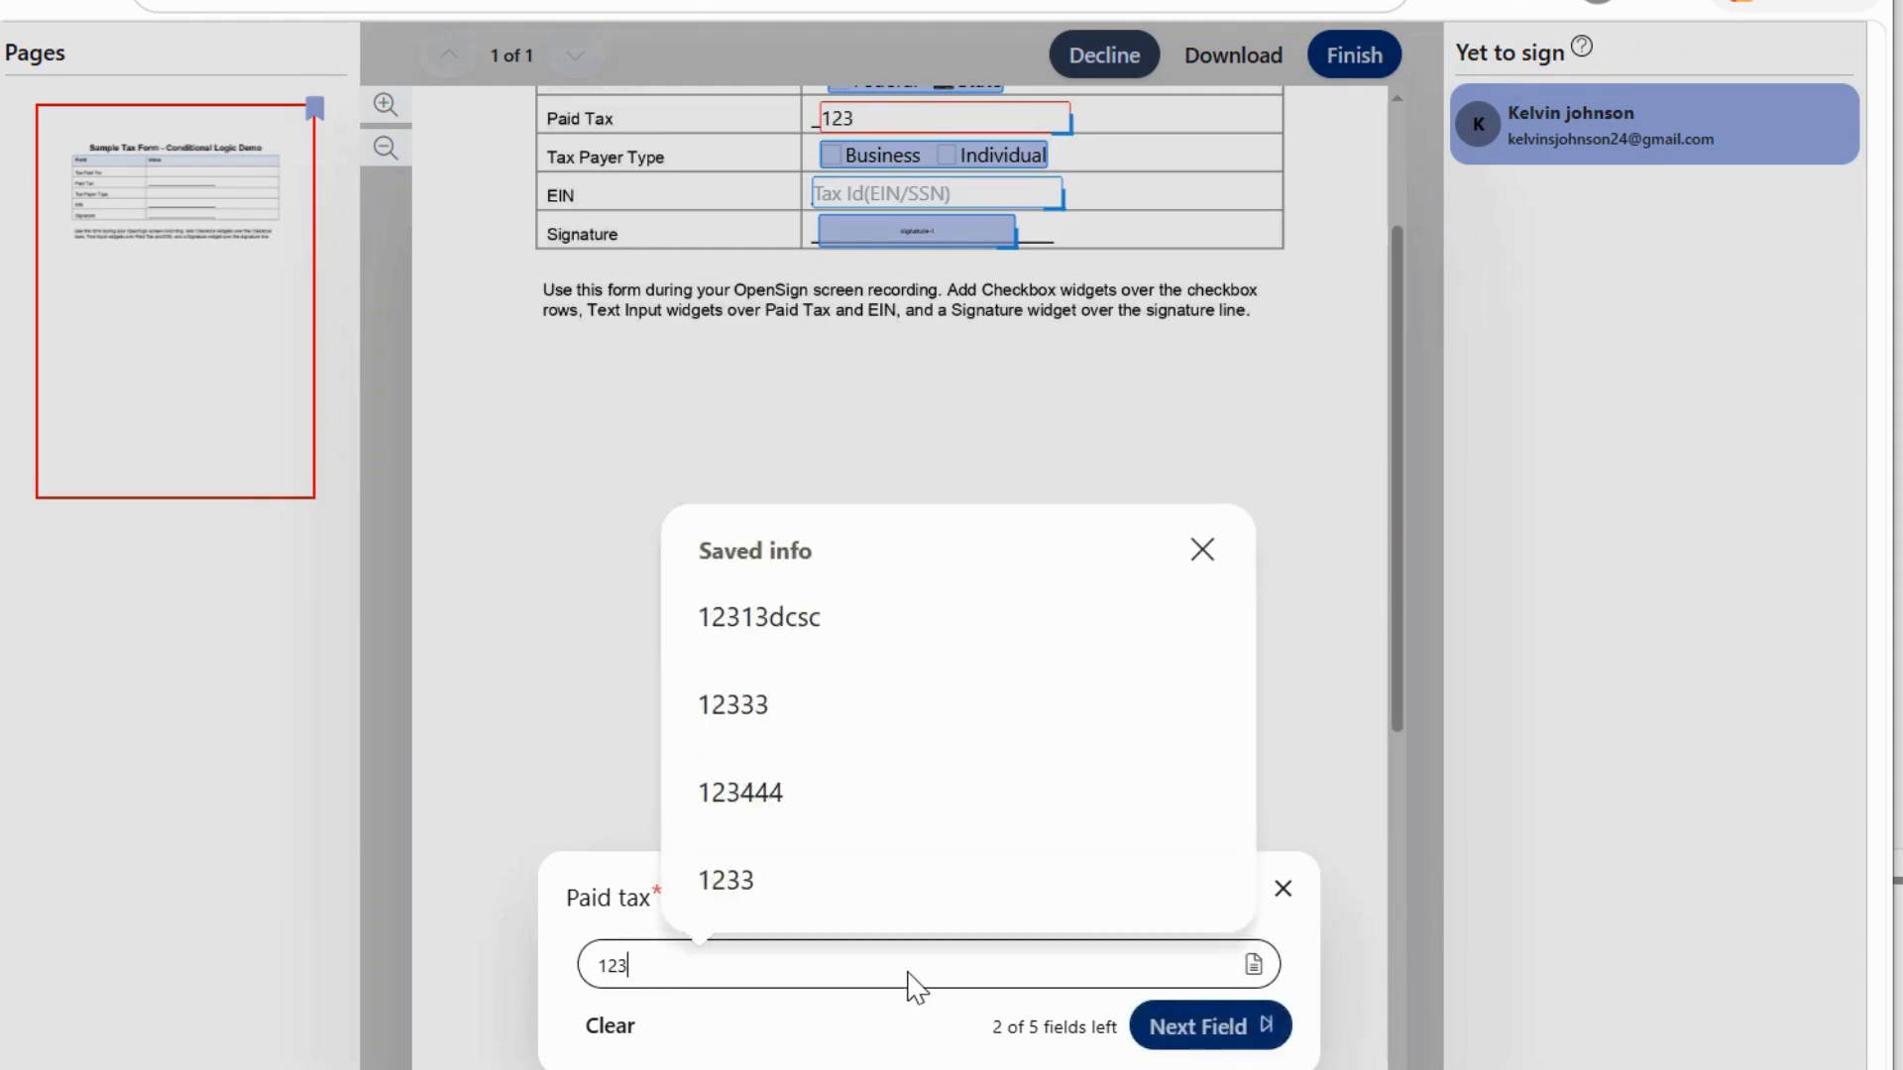
type("3")
left_click(1204, 1024)
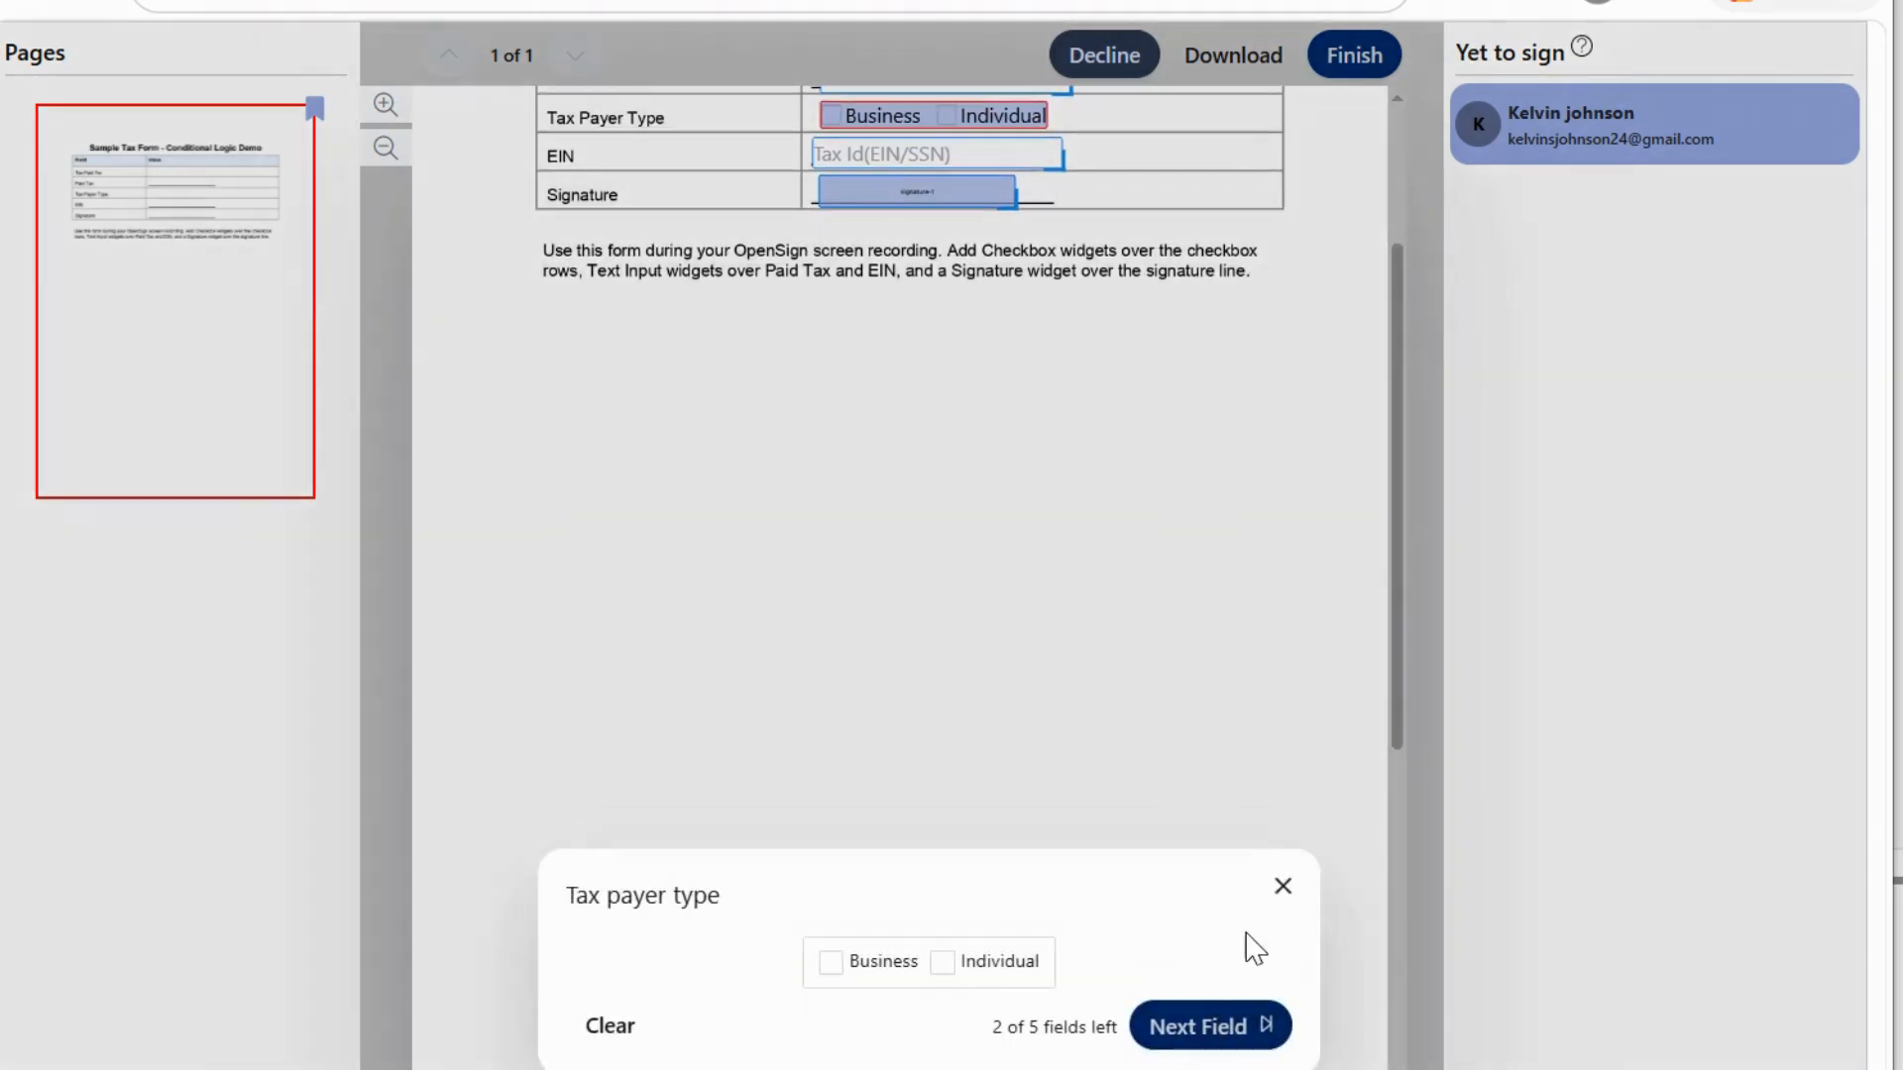
left_click(1282, 885)
scroll(1134, 740, "up", 3)
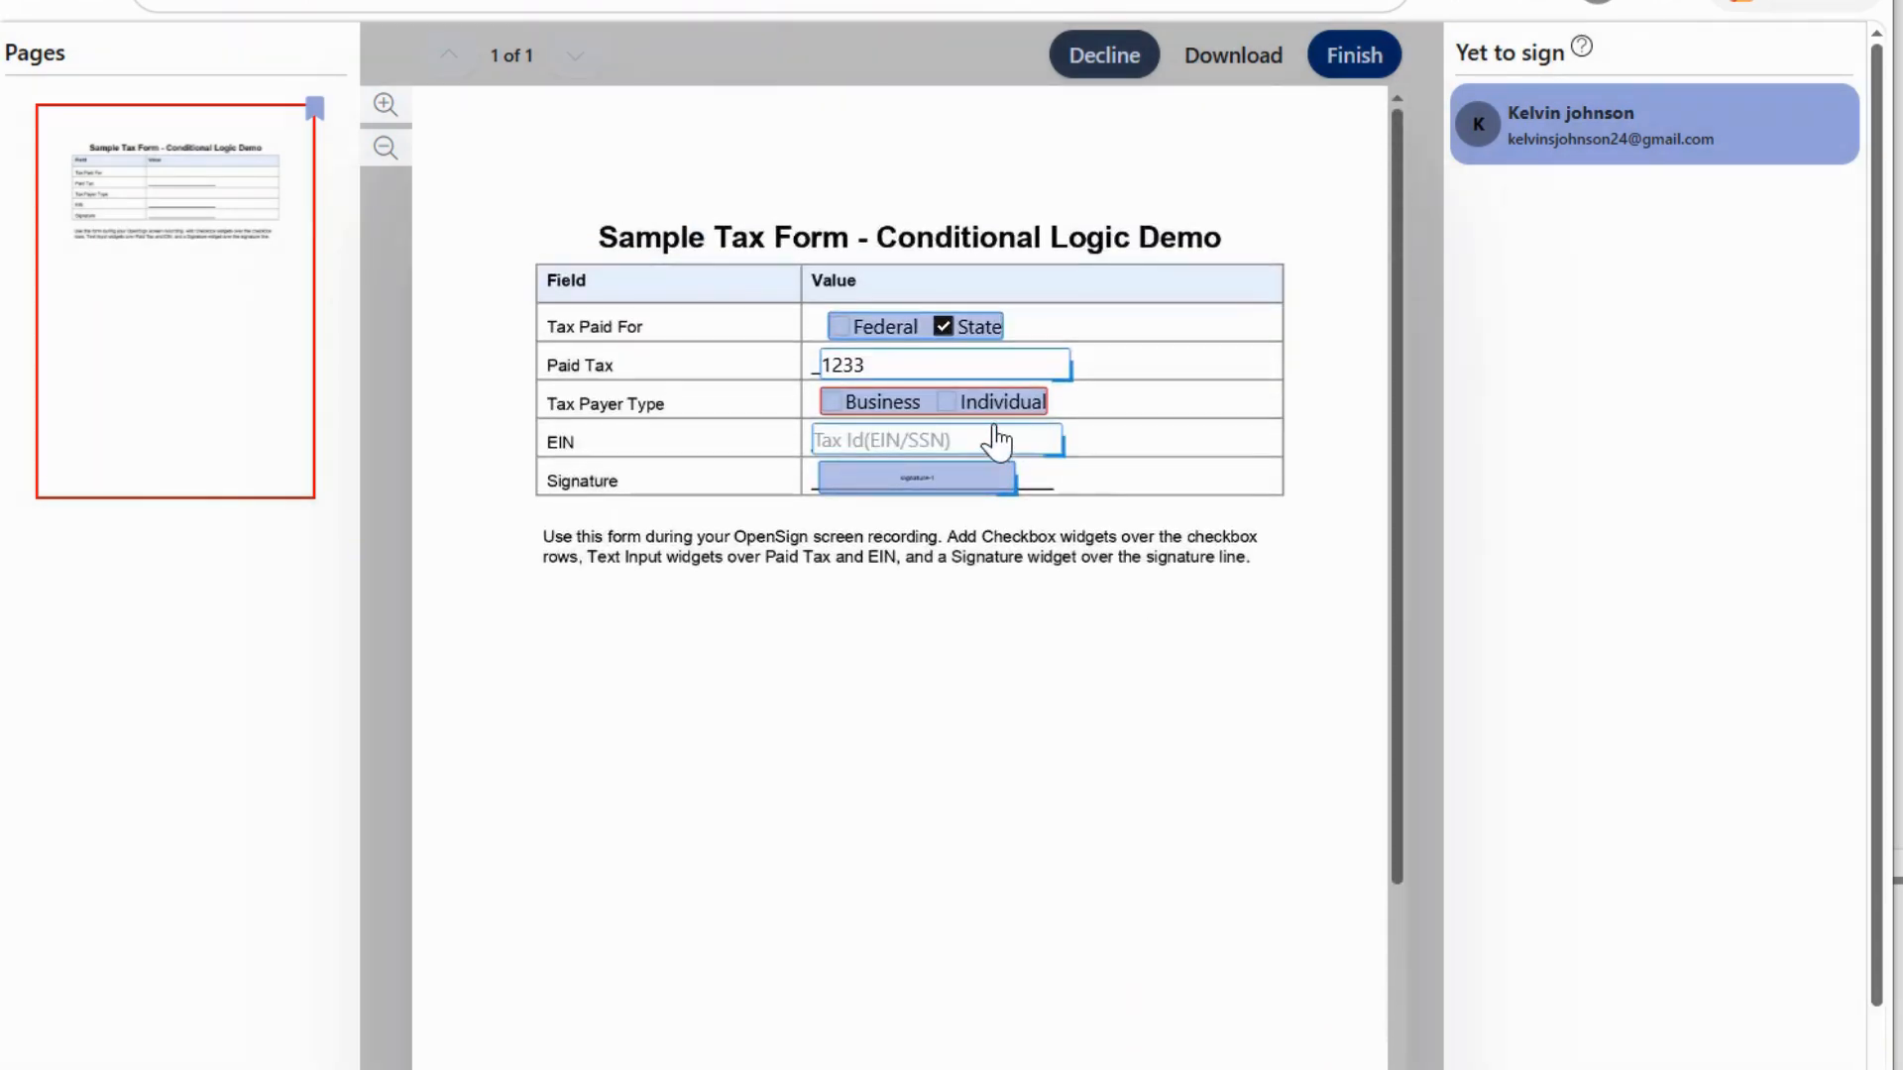
Check whether the Tax Id(EIN/SSN) field is marked as required while no tax payer type is selected.
left_click(996, 446)
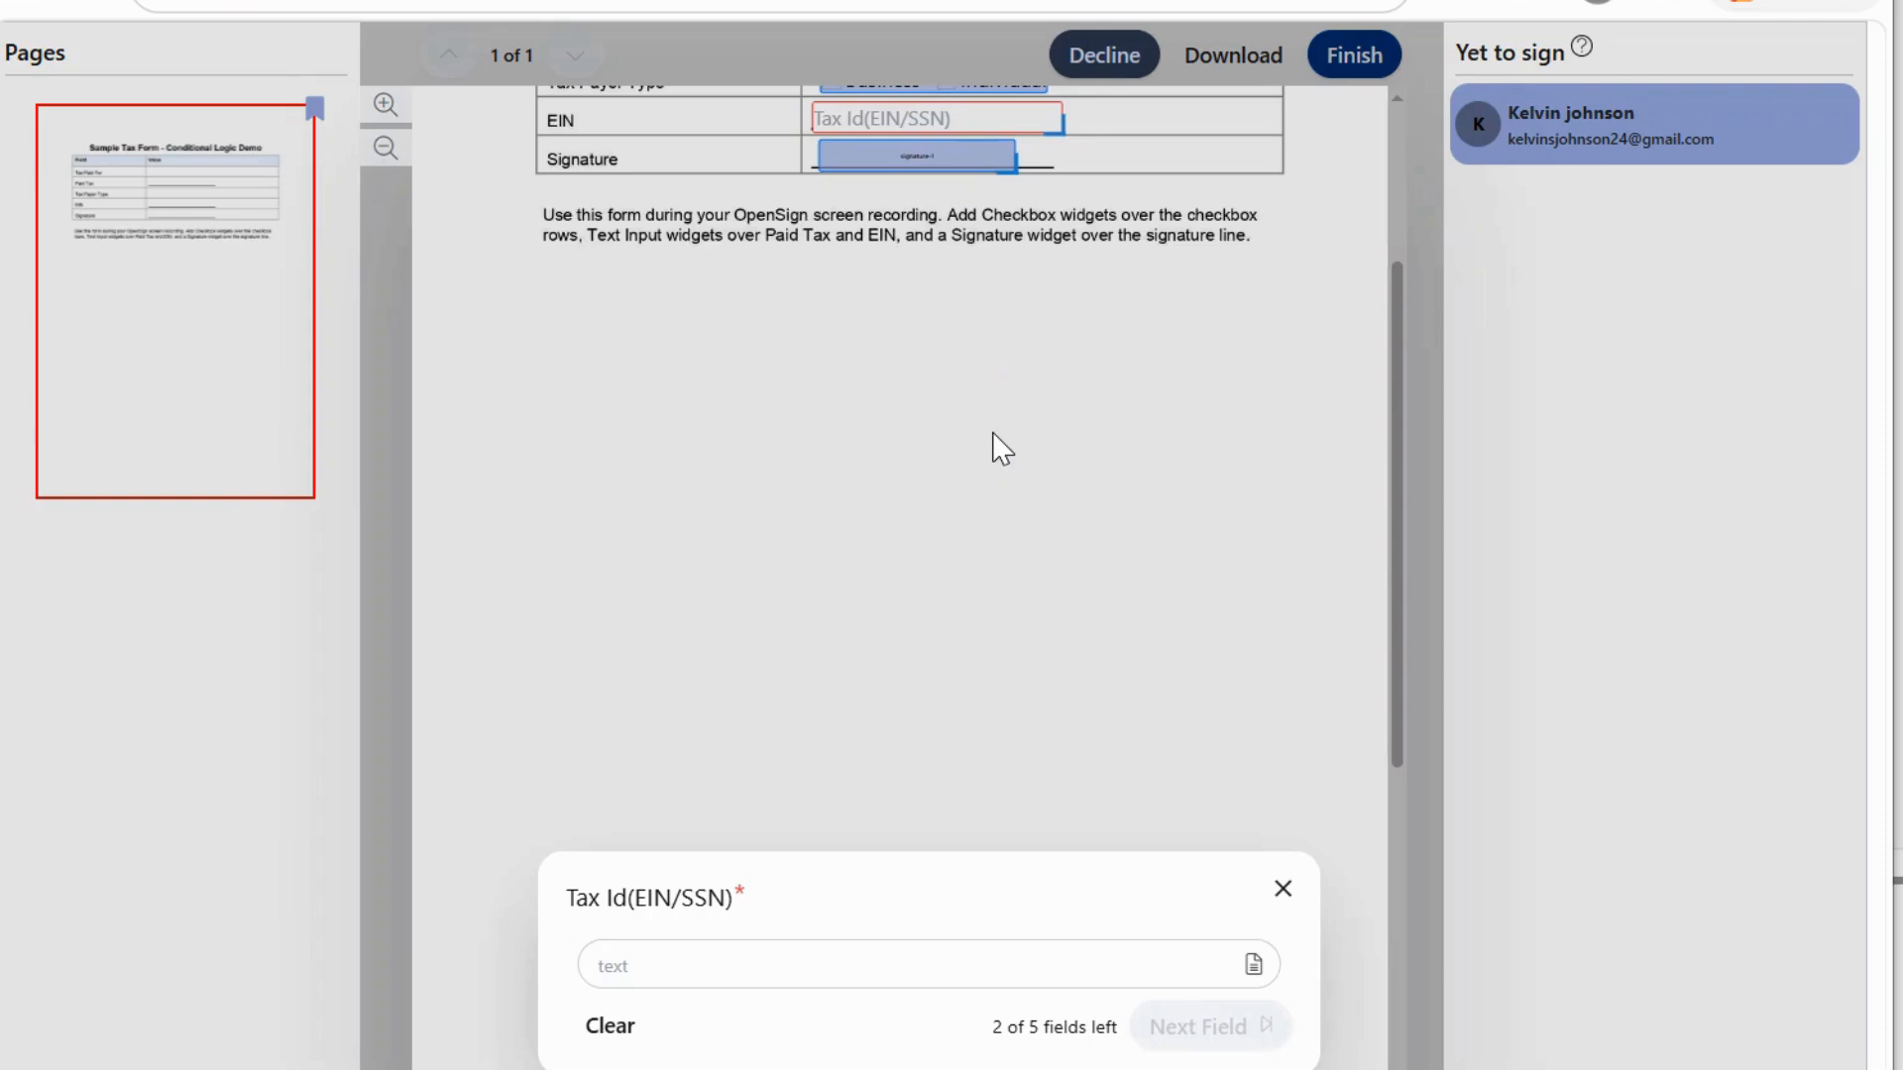
double_click(738, 893)
left_click(873, 897)
left_click(1285, 886)
scroll(1113, 747, "up", 3)
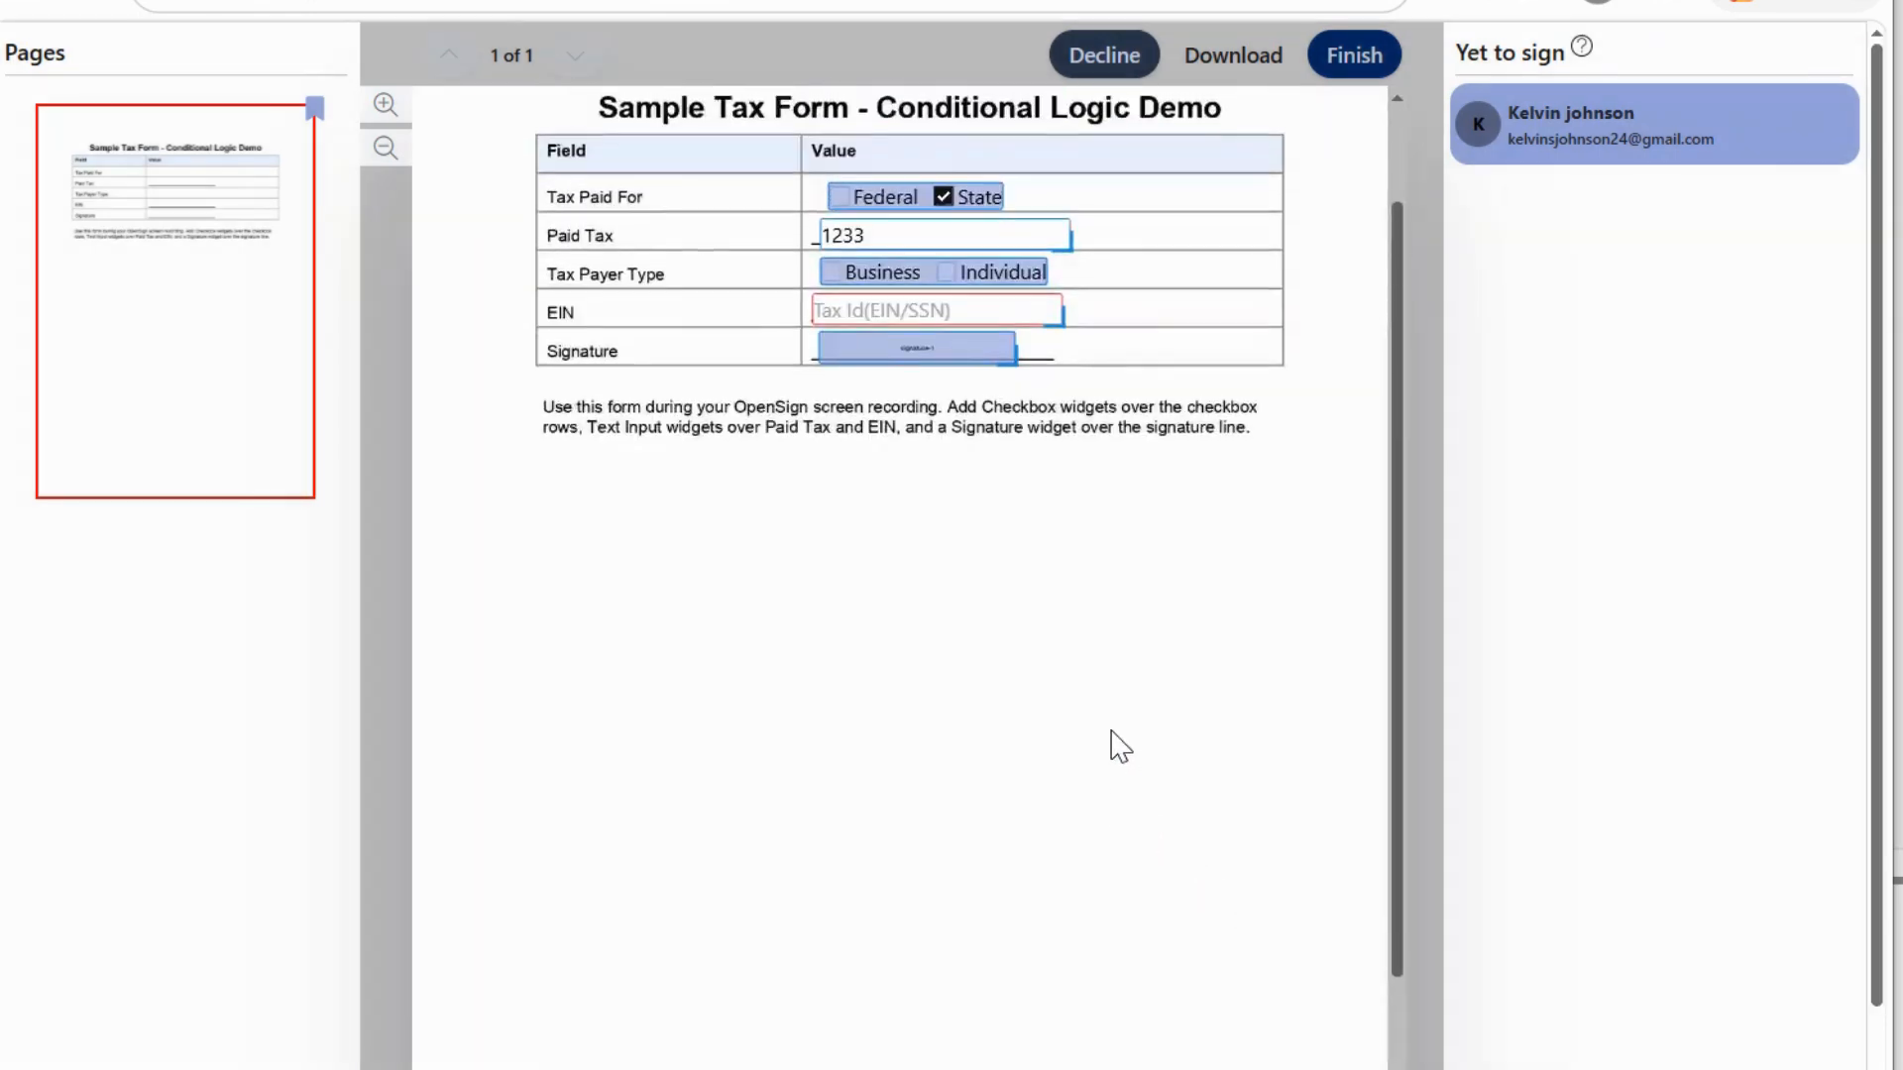
Select Business as the tax payer type and close the field's entry dialog.
left_click(927, 407)
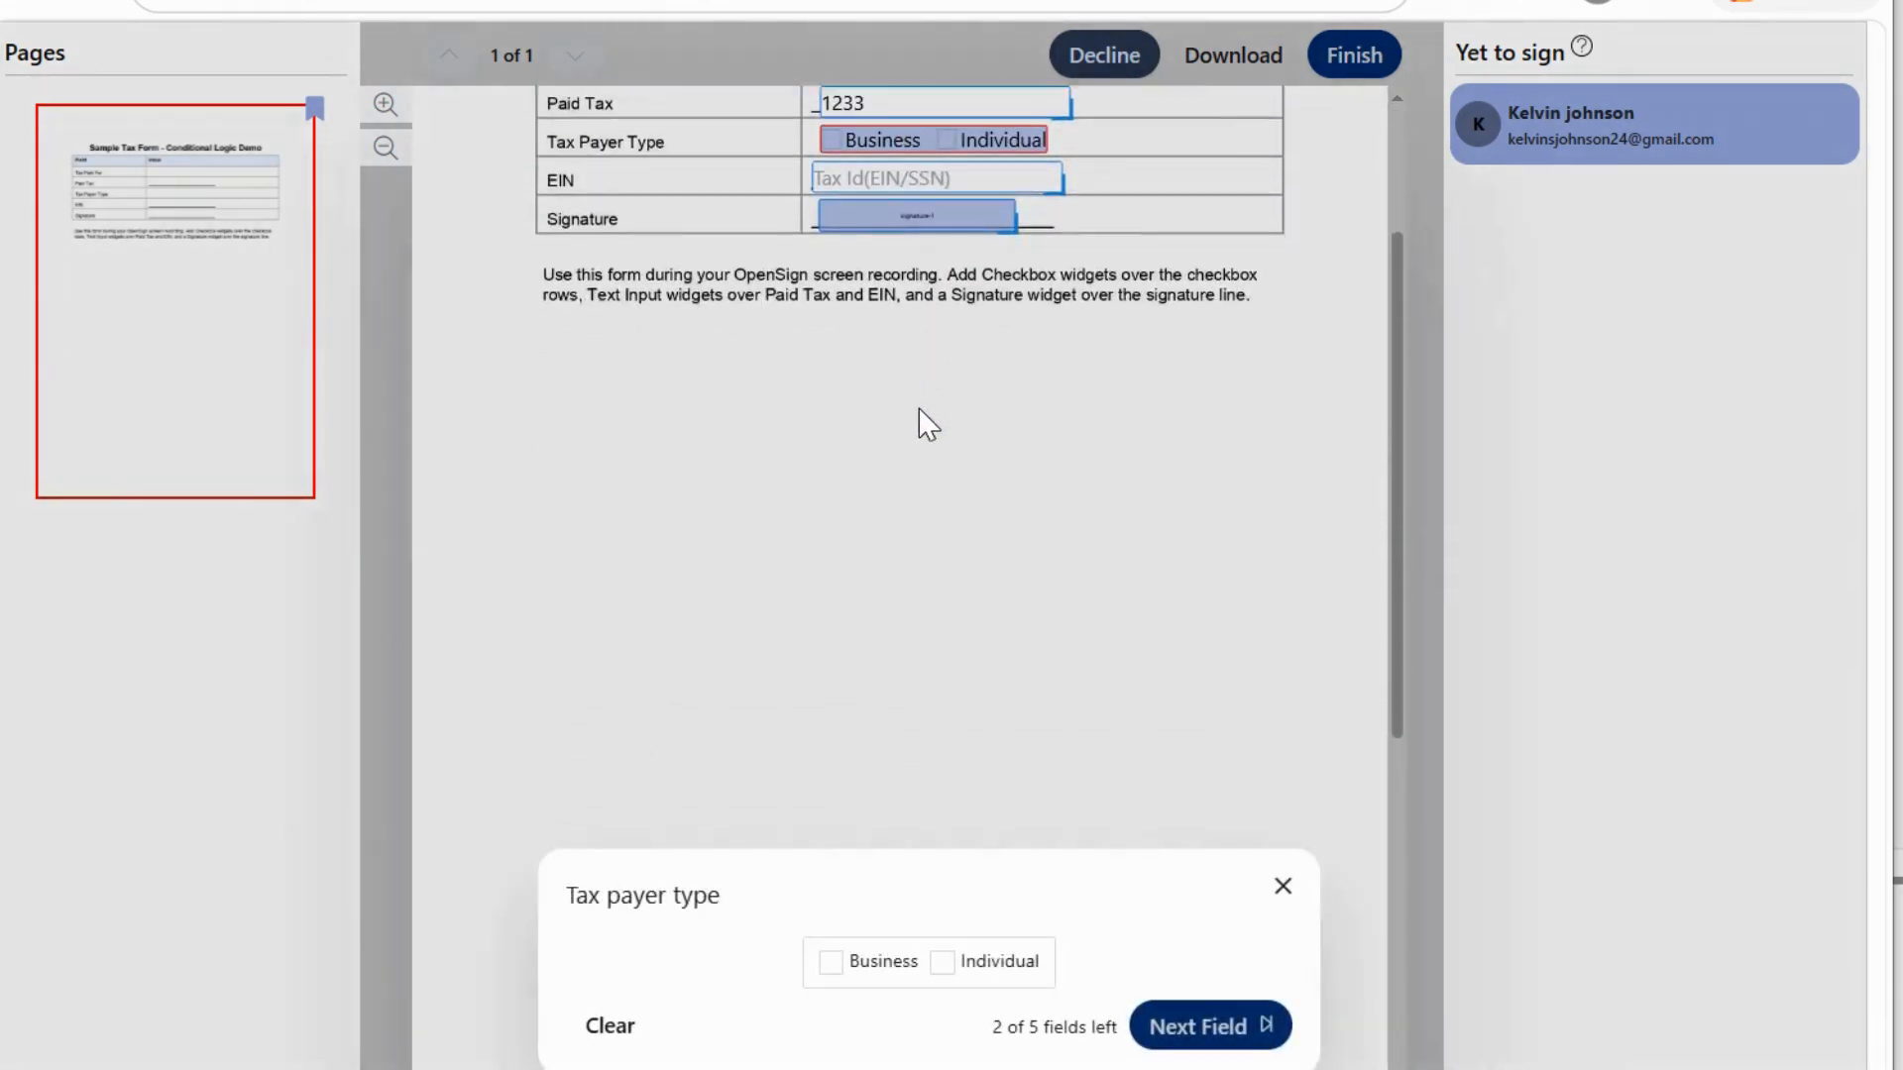
left_click(825, 962)
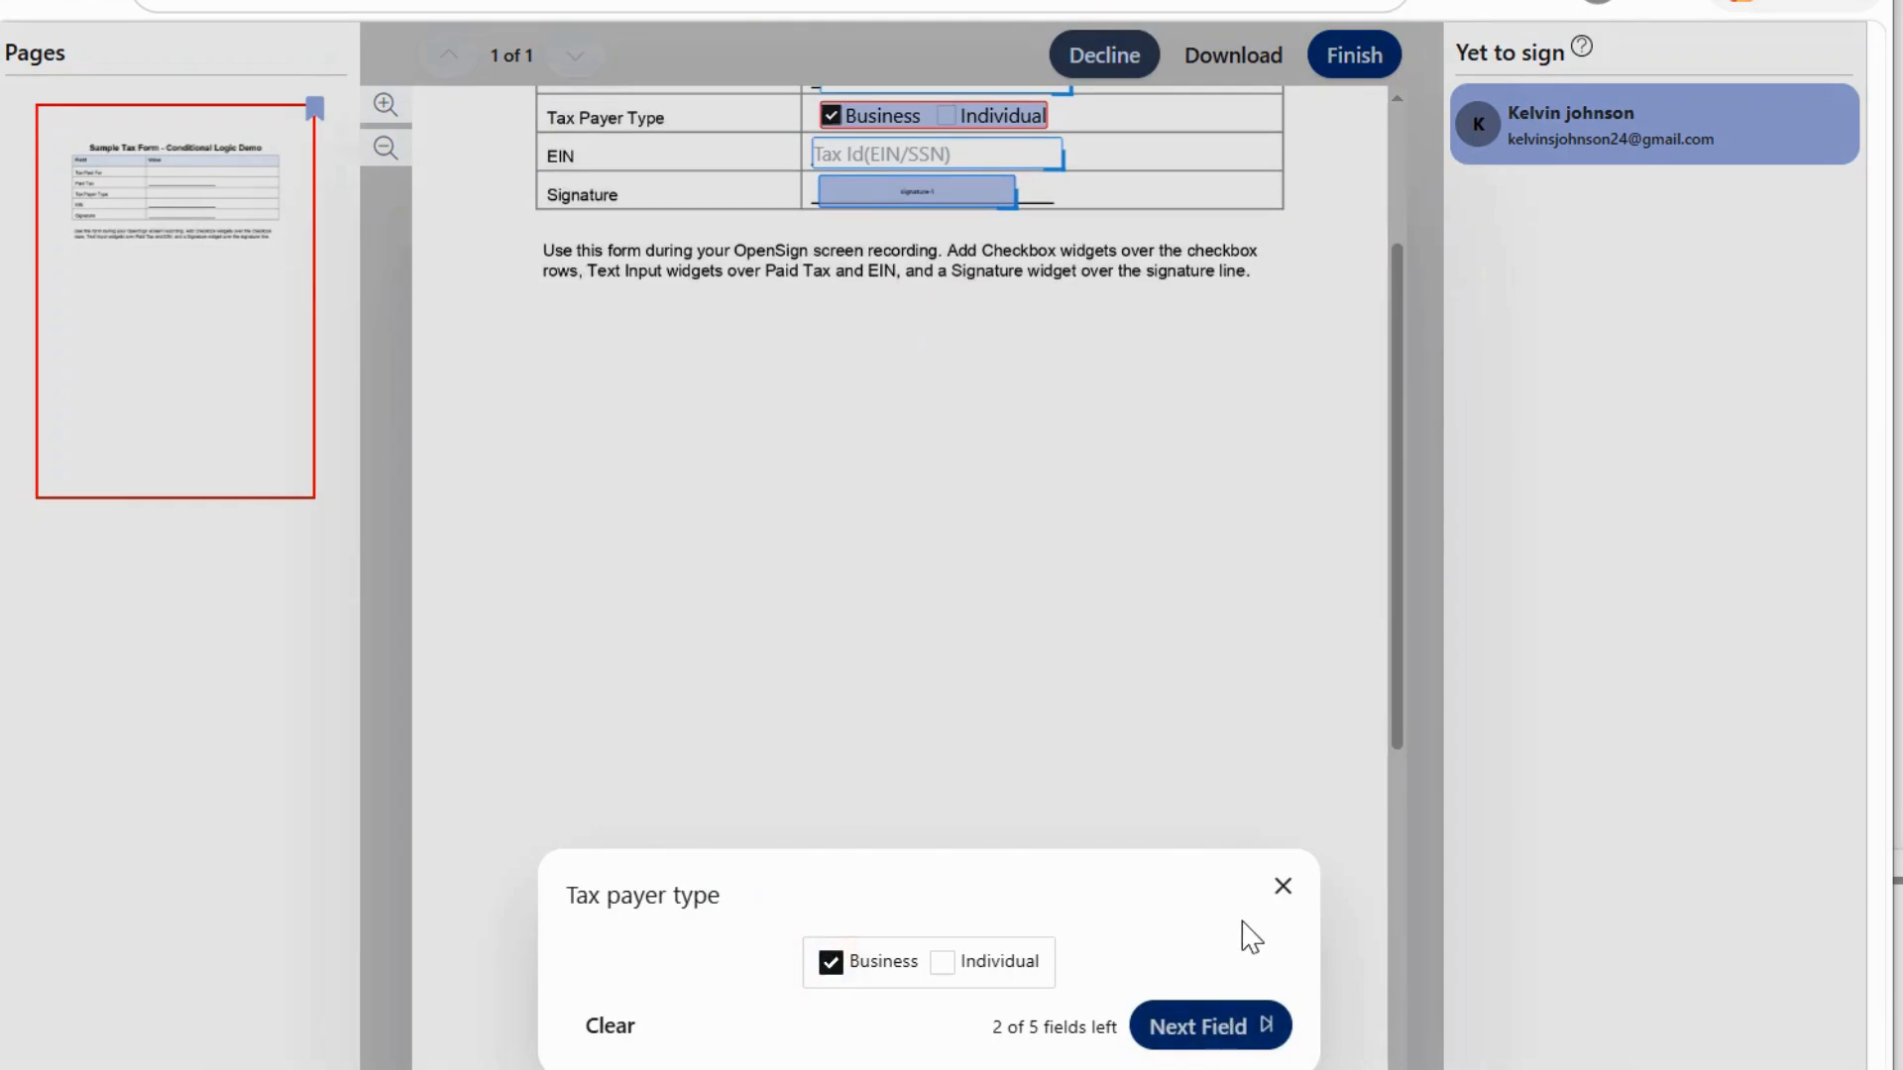
left_click(1283, 886)
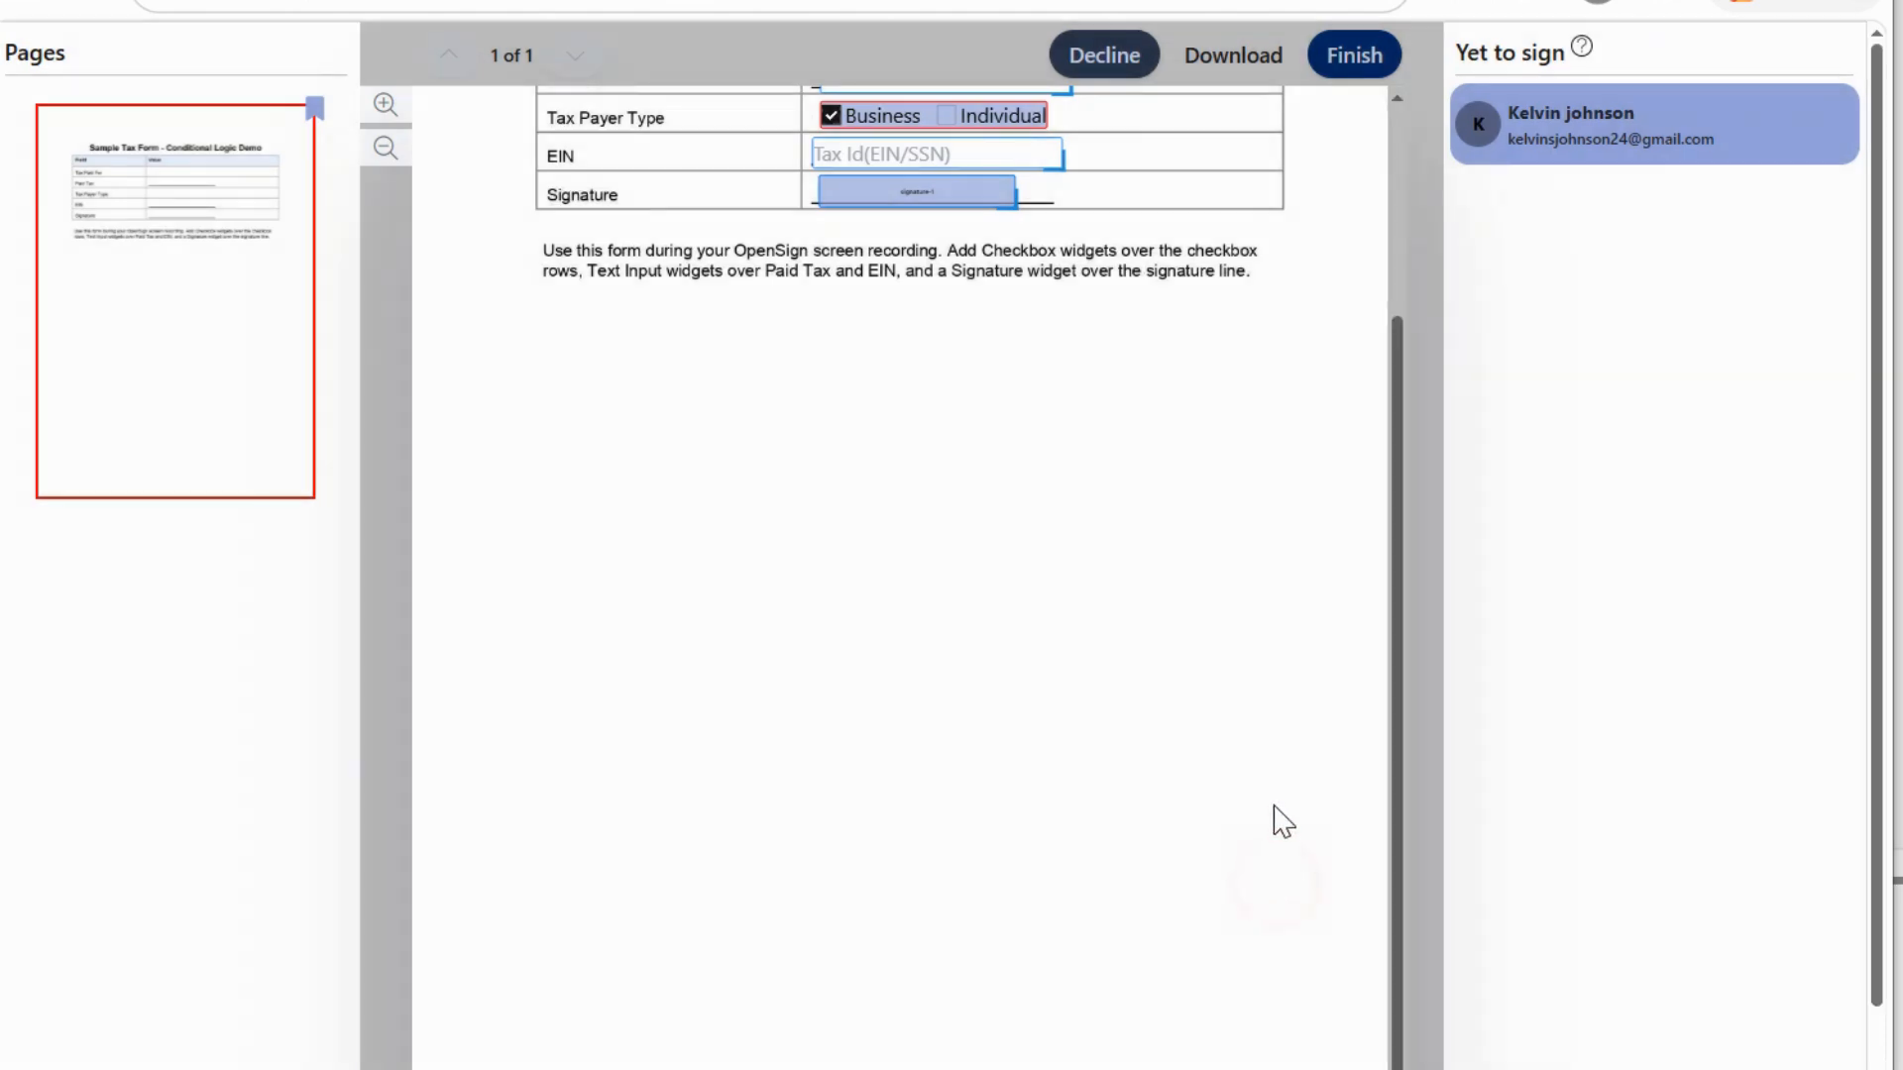
Check whether the Tax Id(EIN/SSN) field is required with Business selected, including whether it can be skipped while empty.
left_click(936, 149)
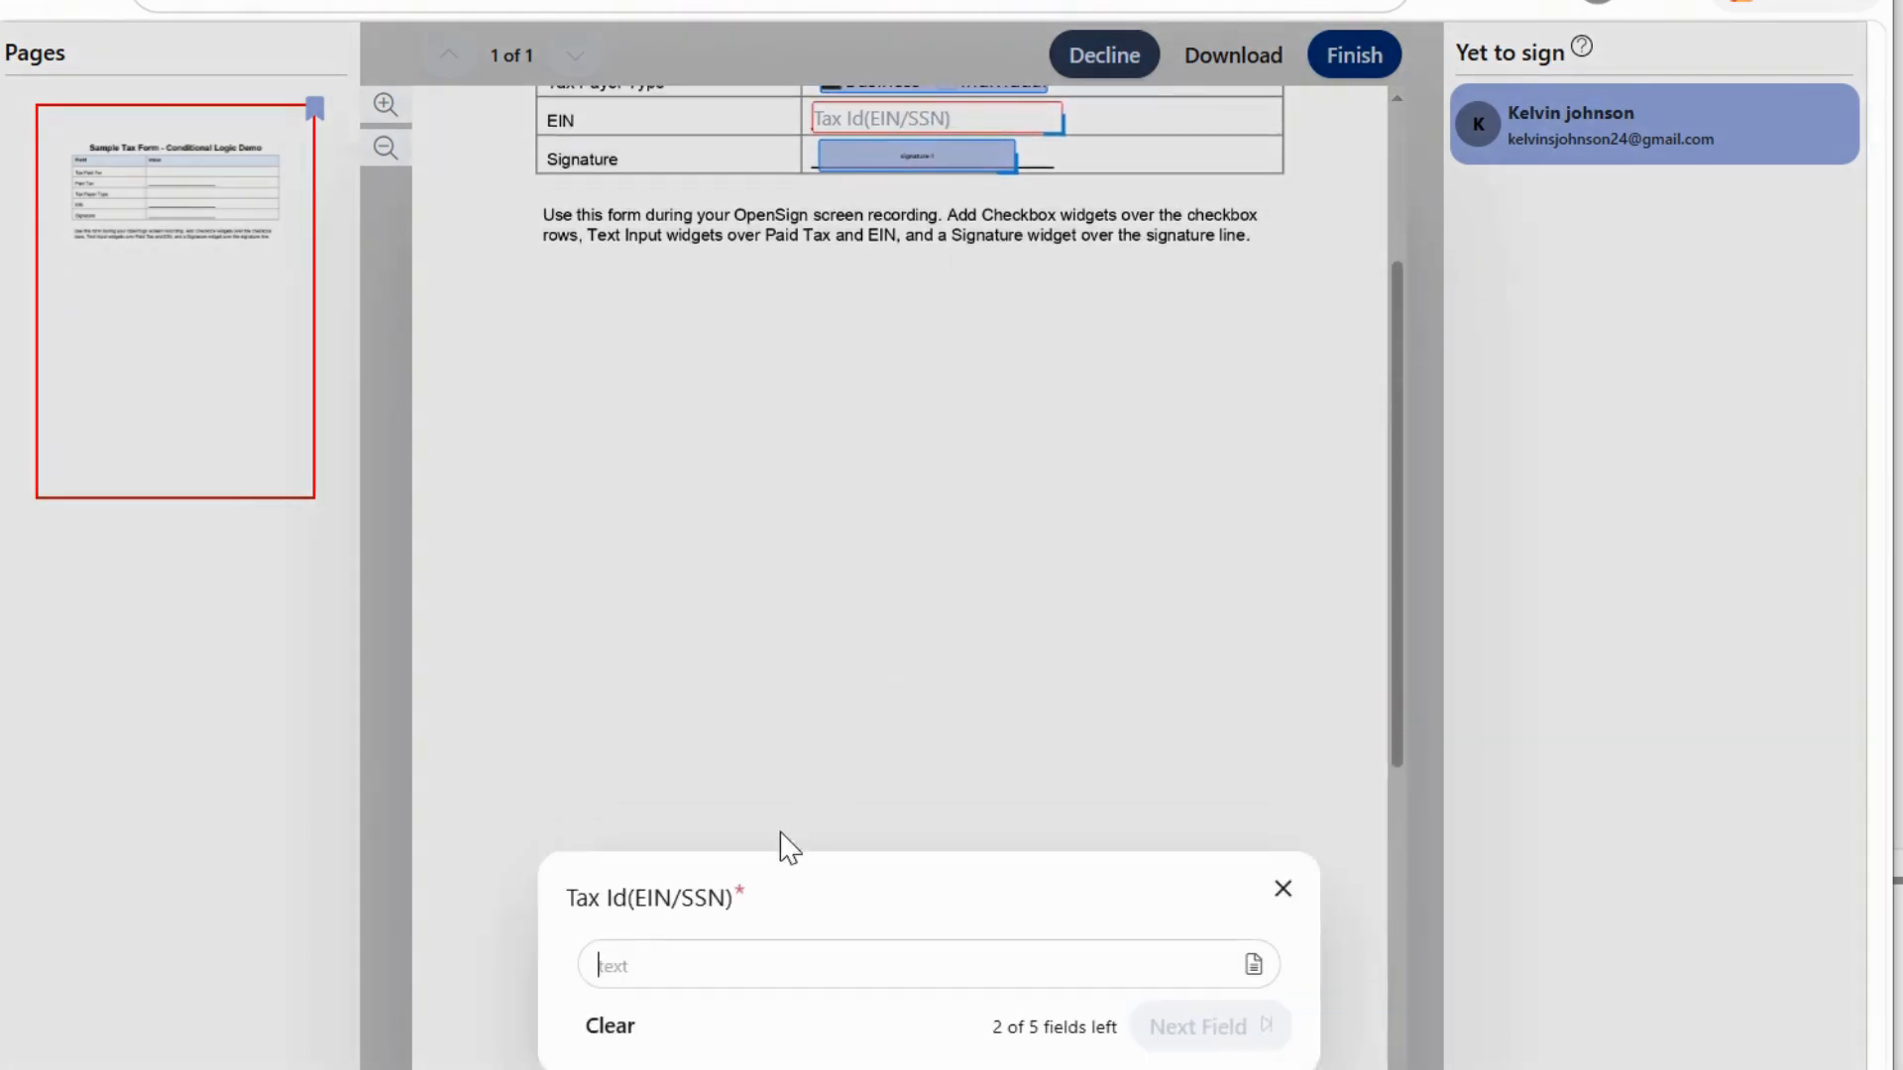
double_click(739, 890)
left_click(1163, 1024)
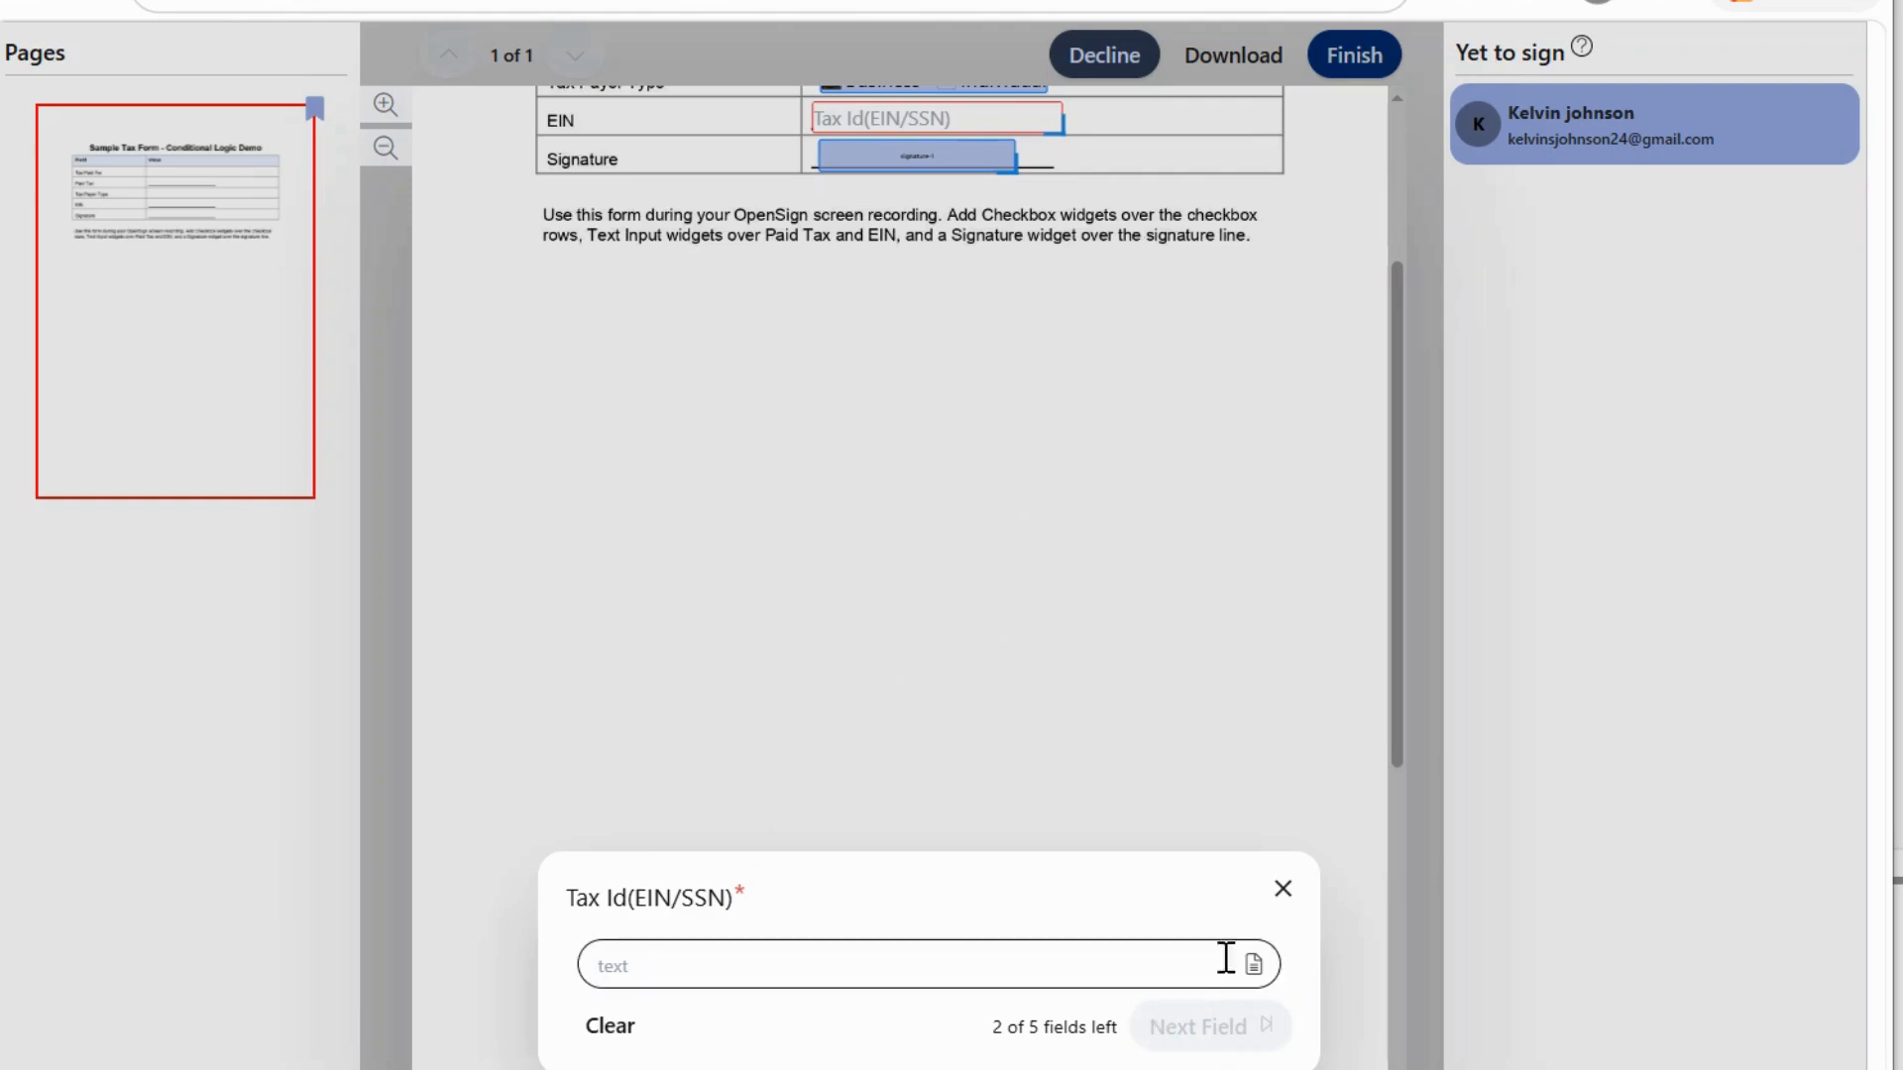
left_click(1272, 905)
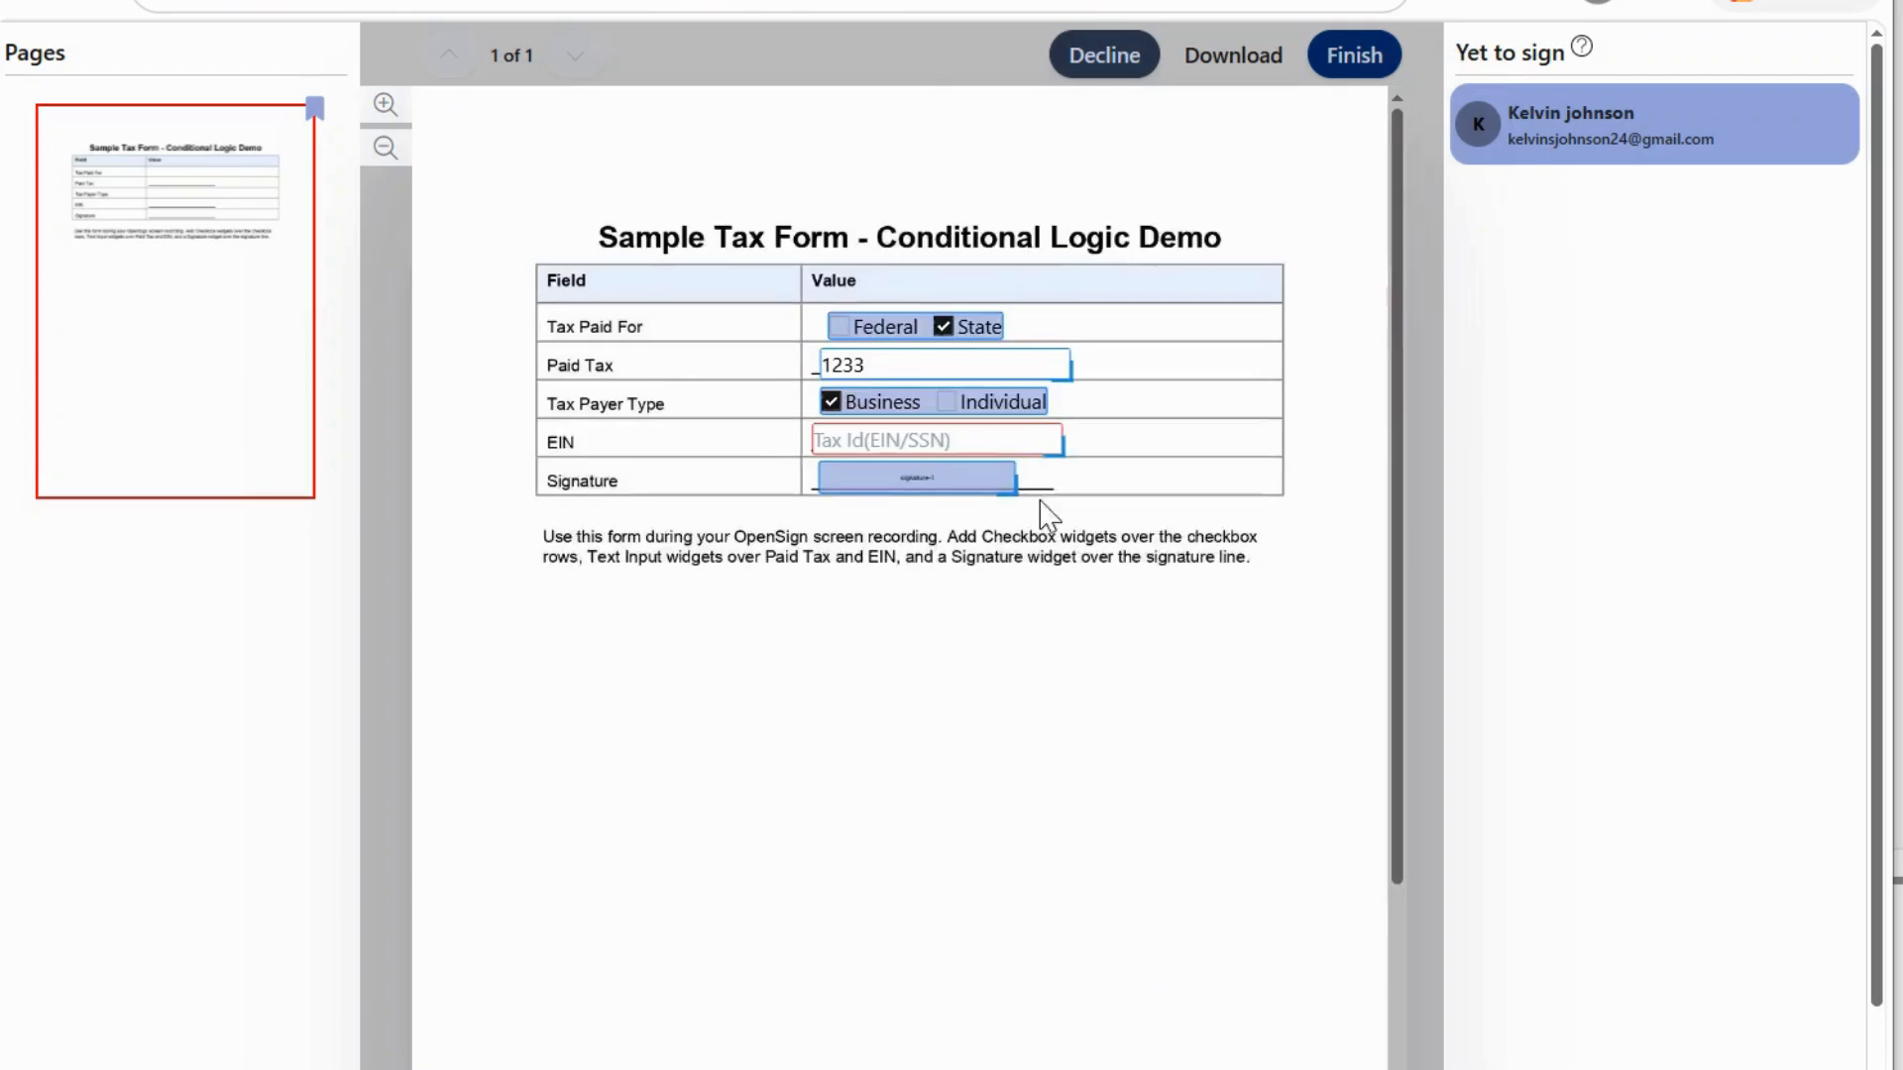
Clear Business, select Individual as the tax payer type, and skip the Tax Id(EIN/SSN) field without filling it in.
left_click(995, 419)
left_click(831, 961)
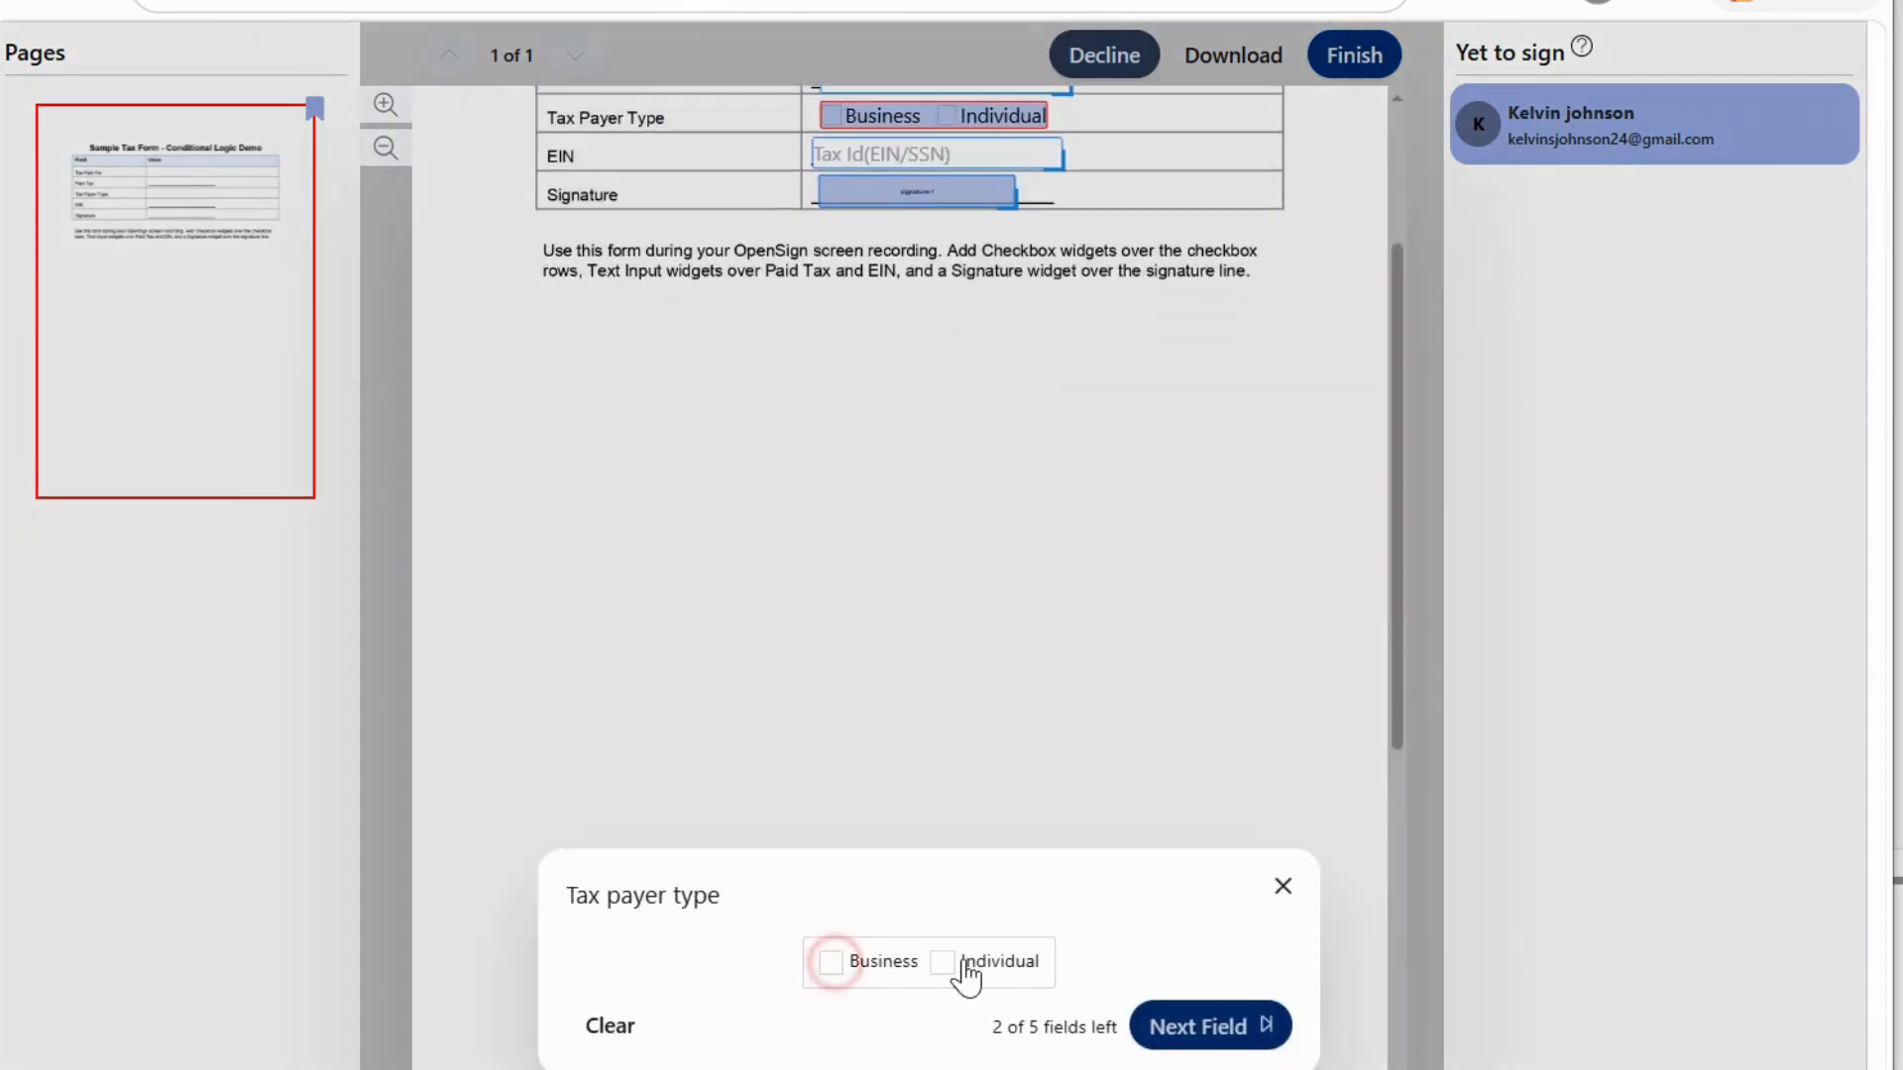
left_click(942, 961)
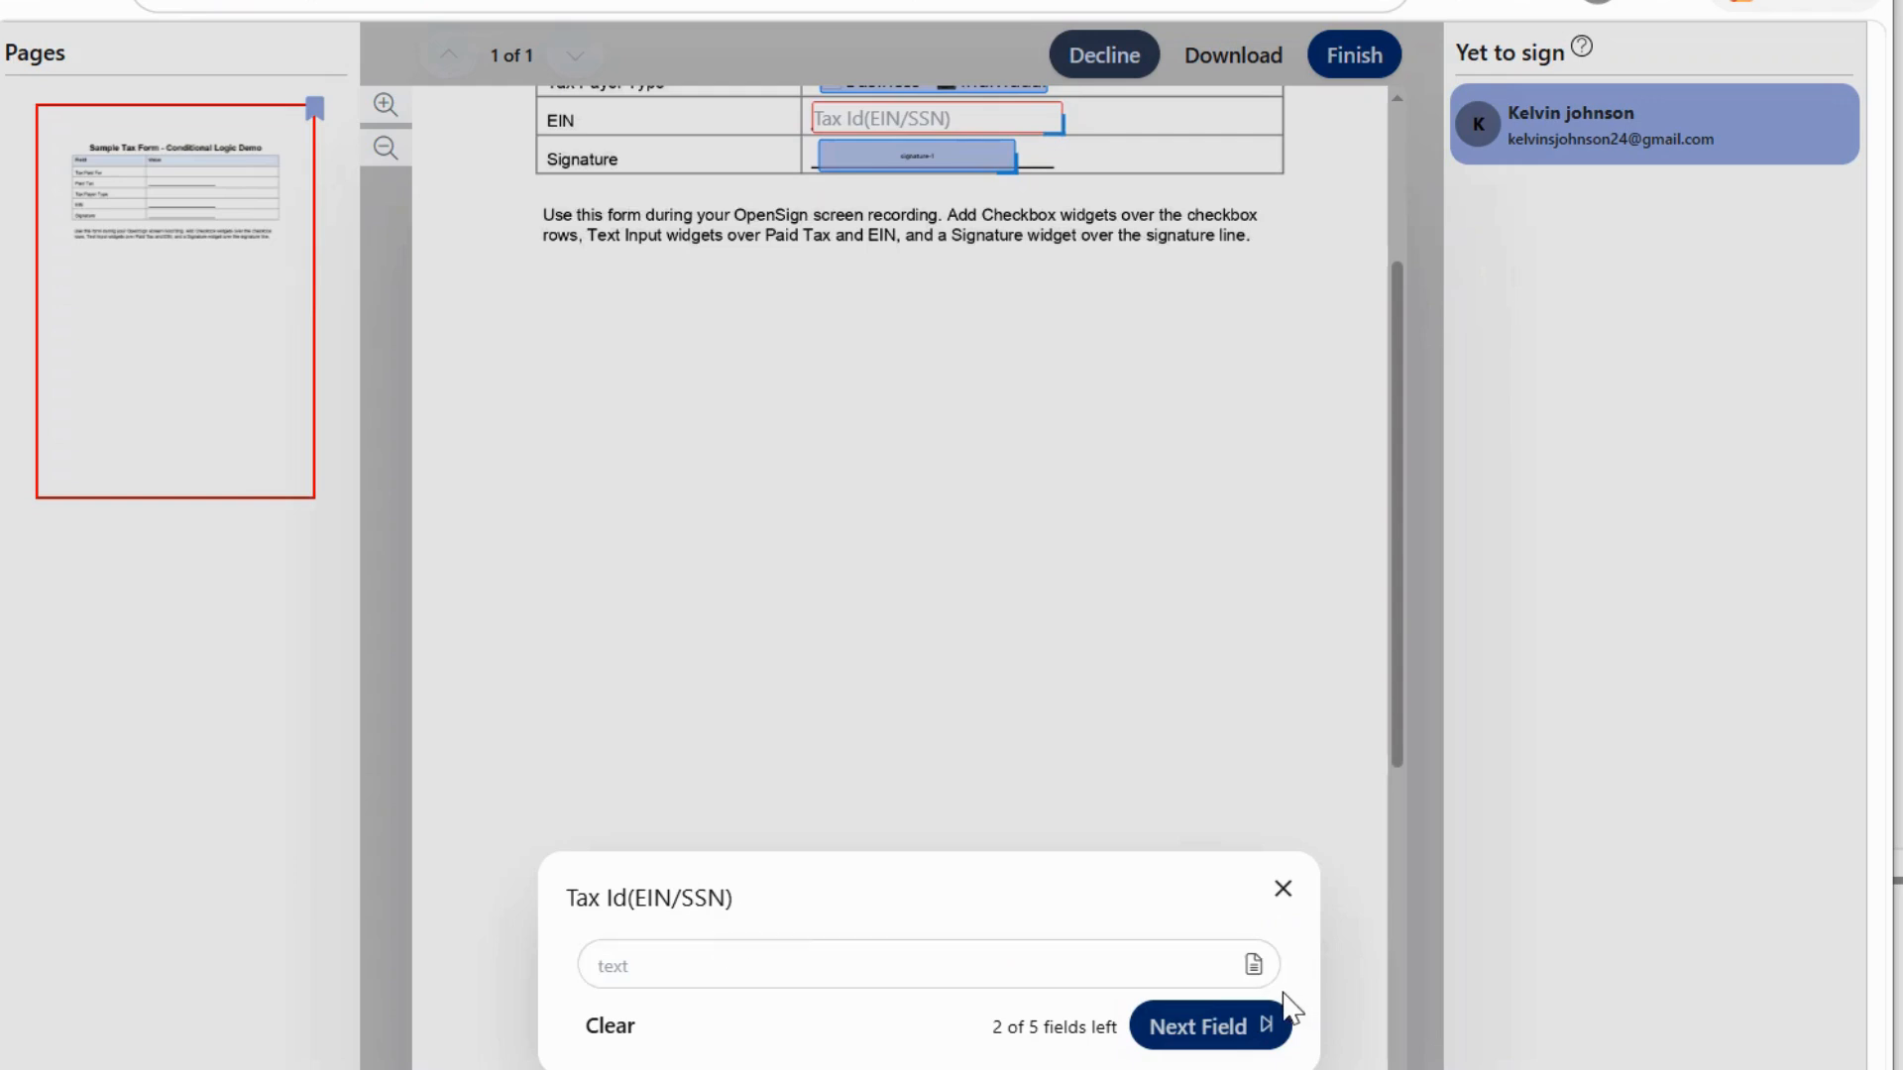
left_click(1230, 1043)
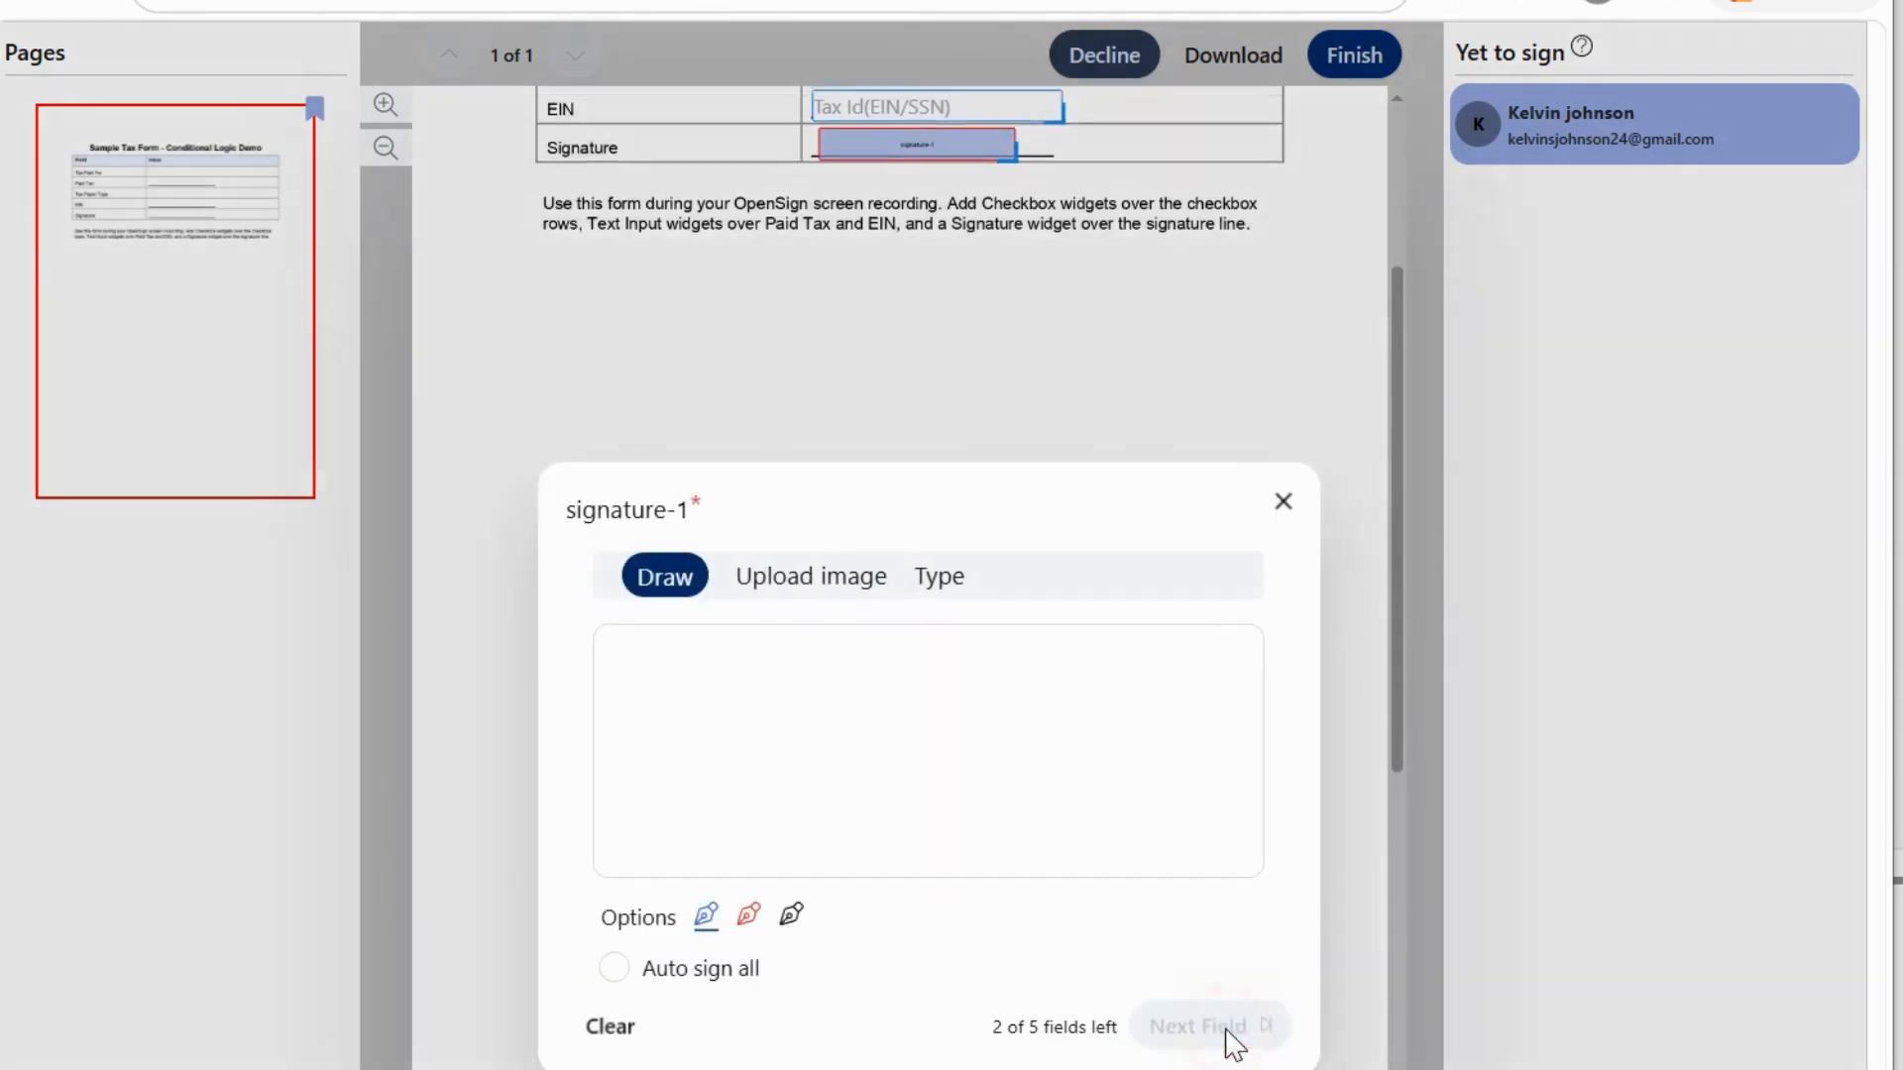
Draw a freehand signature in blue for the signature field and finish the document.
left_click_drag(823, 656, 844, 817)
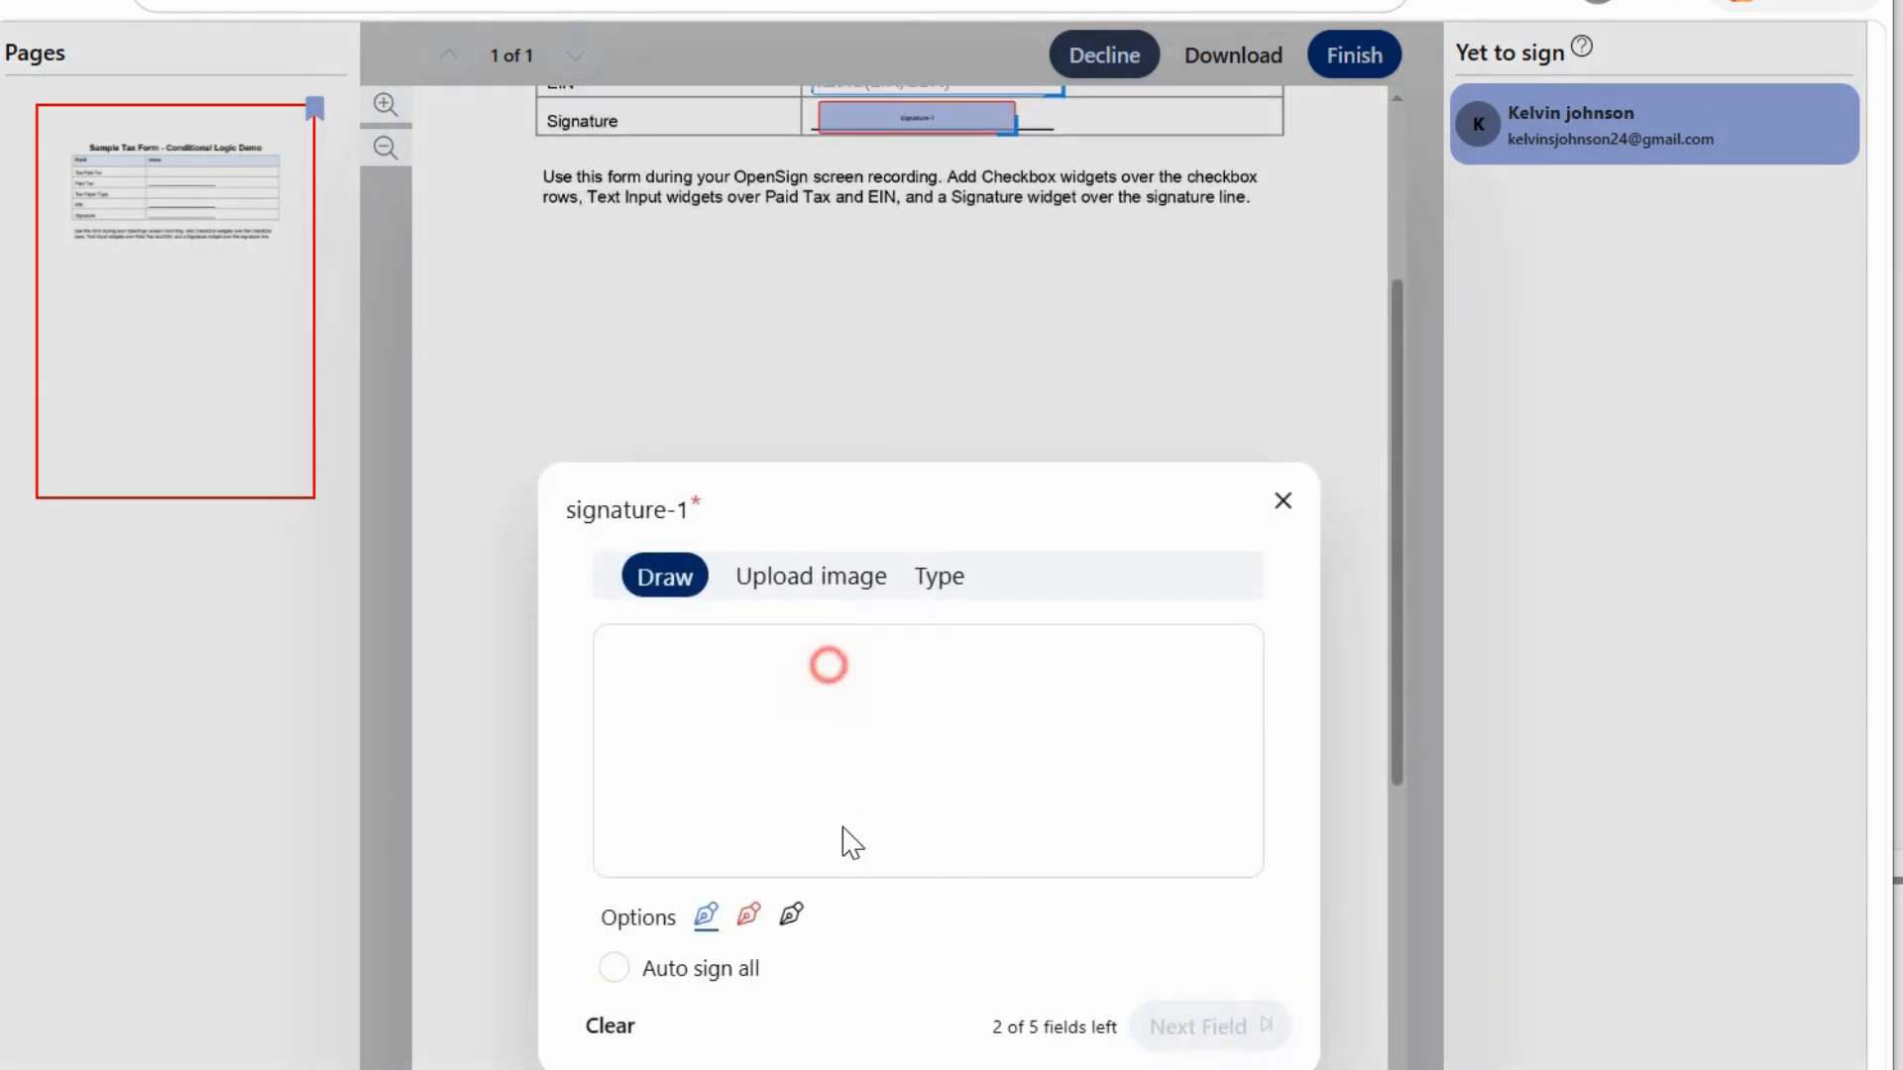
mouse_move(849, 731)
left_mouse_down()
mouse_move(909, 645)
mouse_move(744, 765)
mouse_move(953, 773)
left_mouse_up()
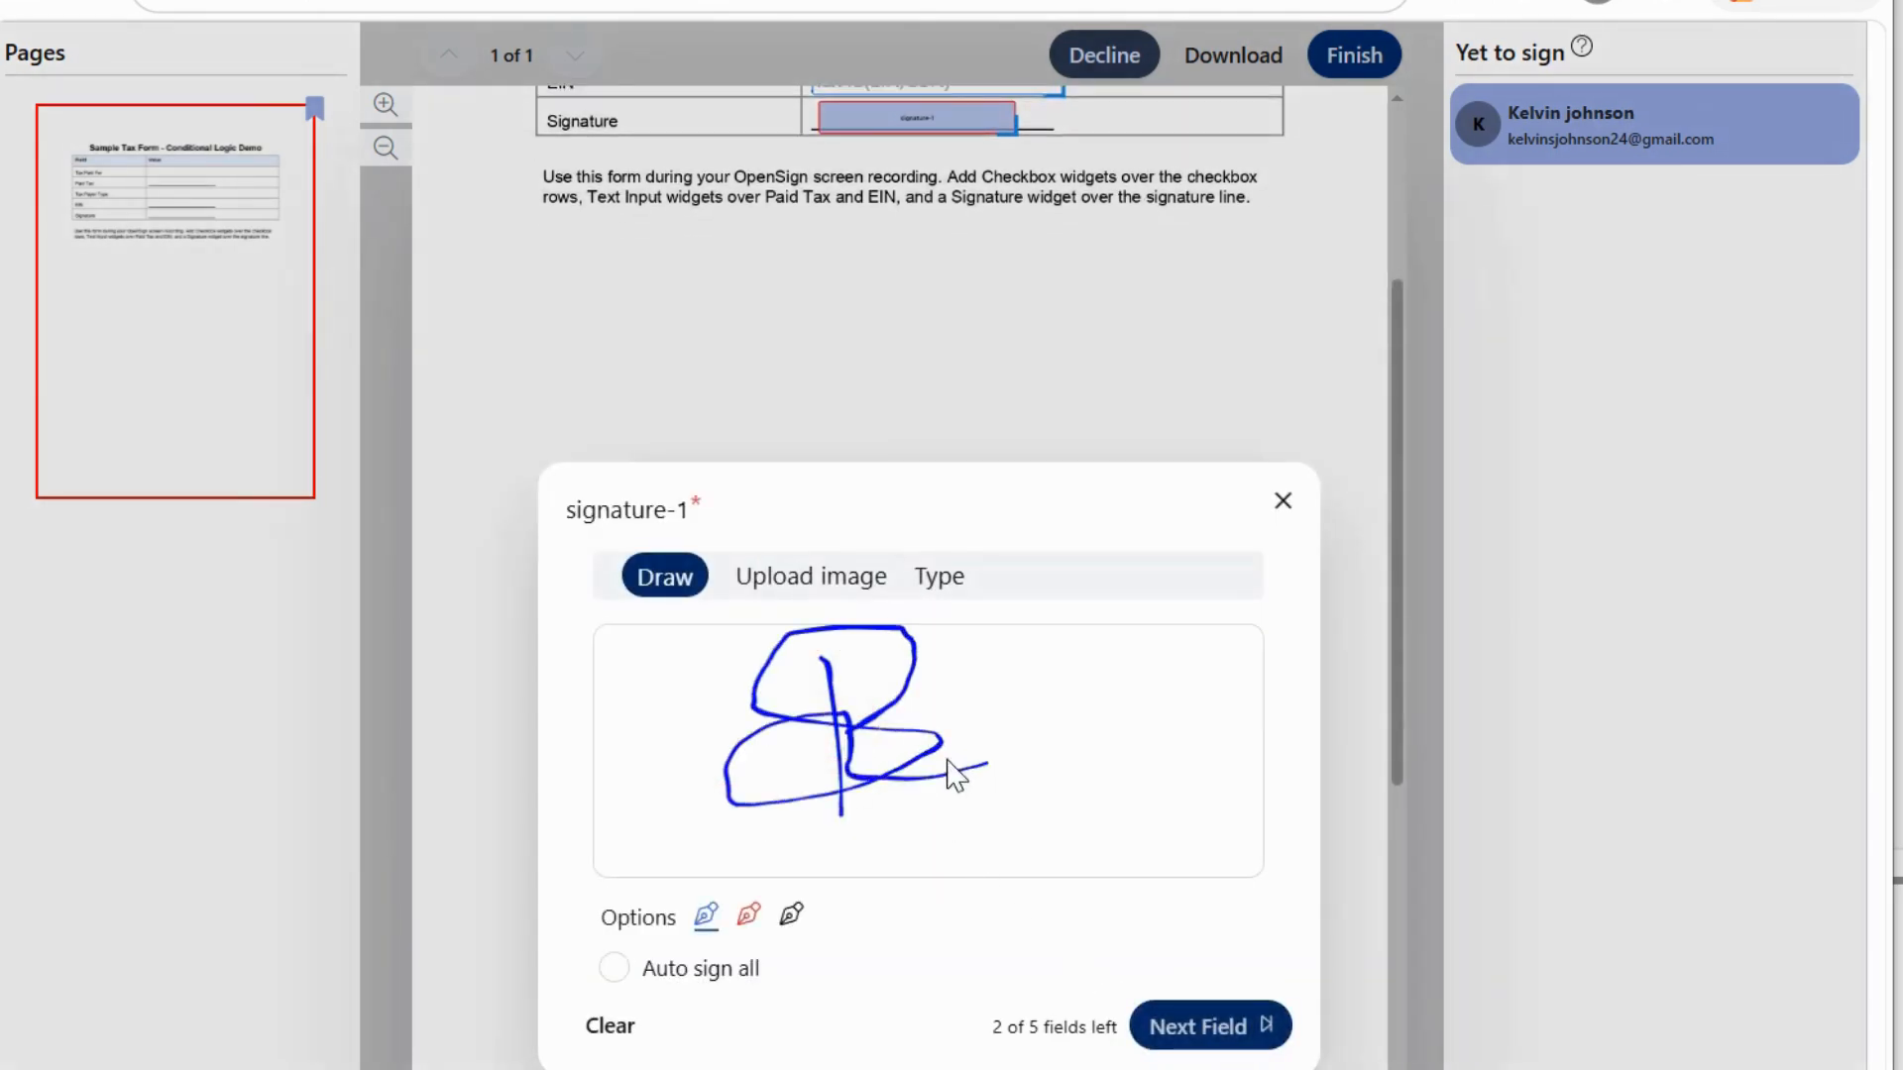
left_click(1179, 1024)
left_click(1247, 1031)
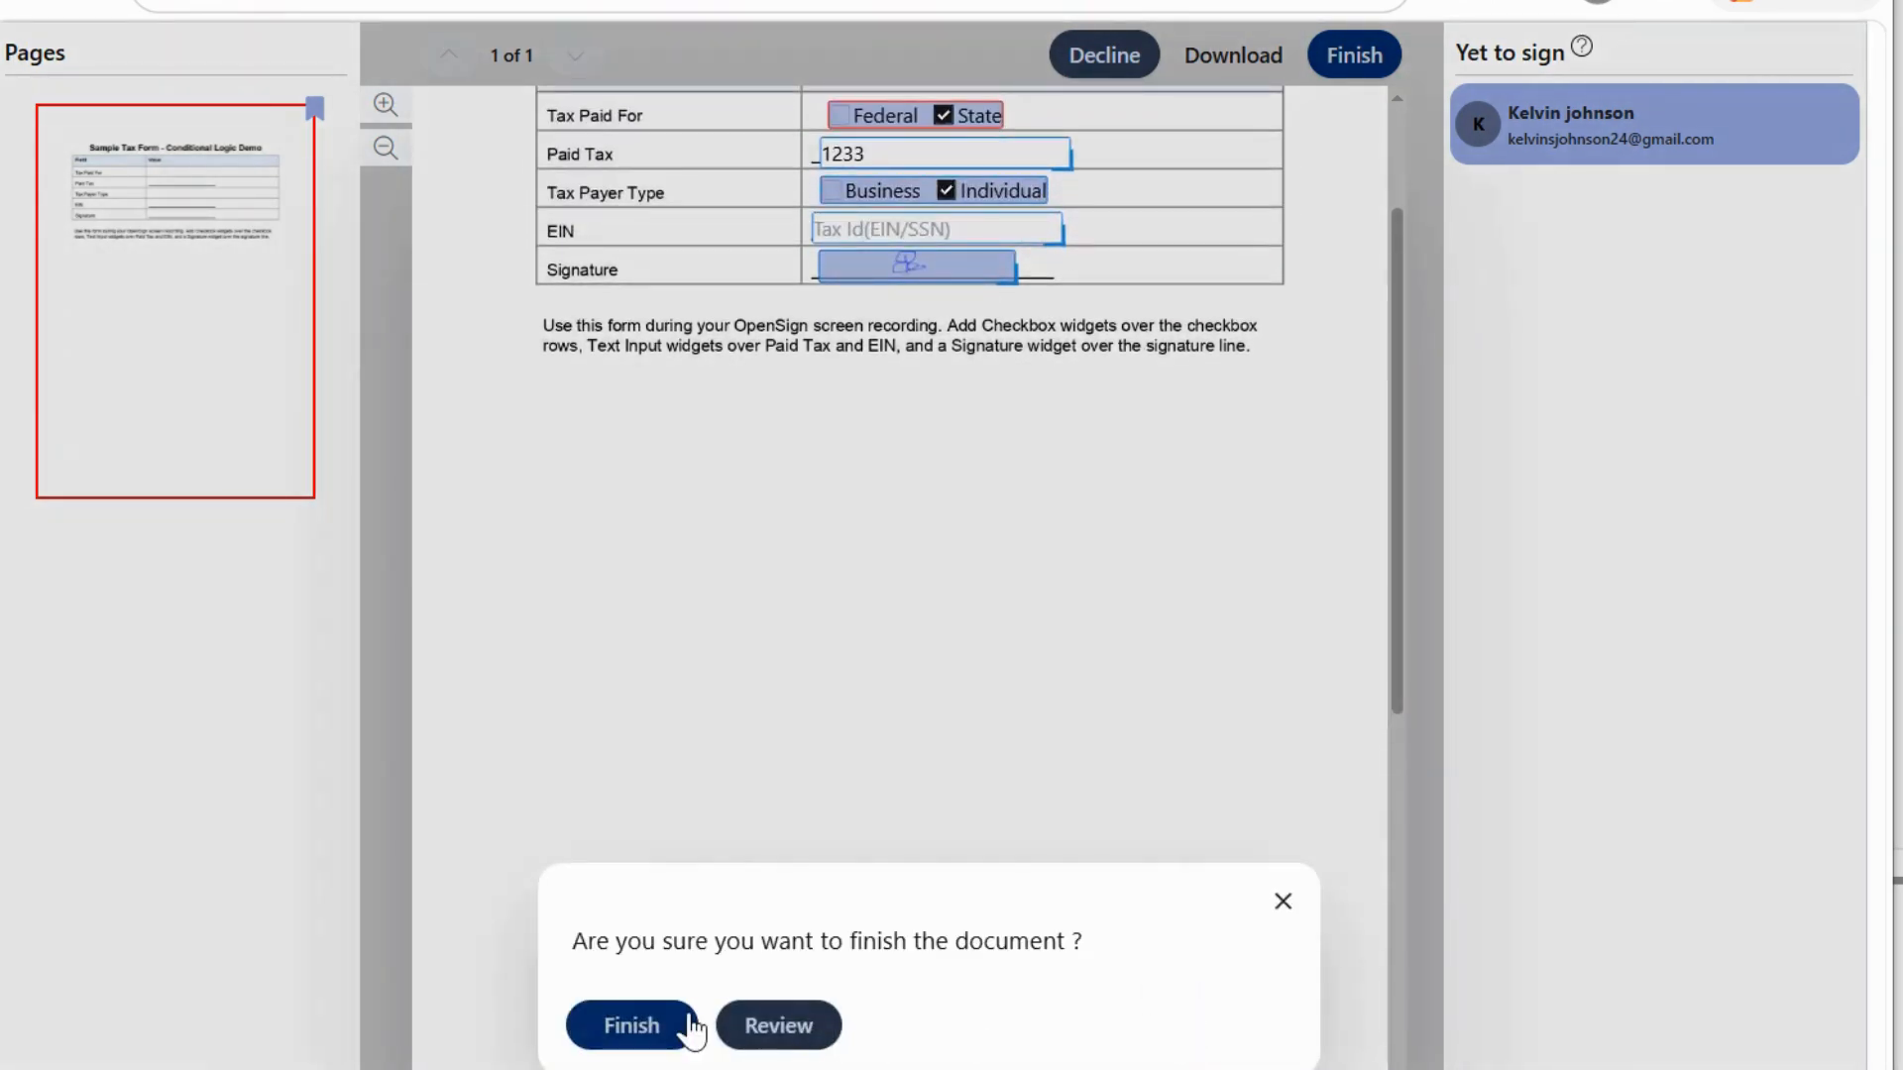
left_click(638, 1030)
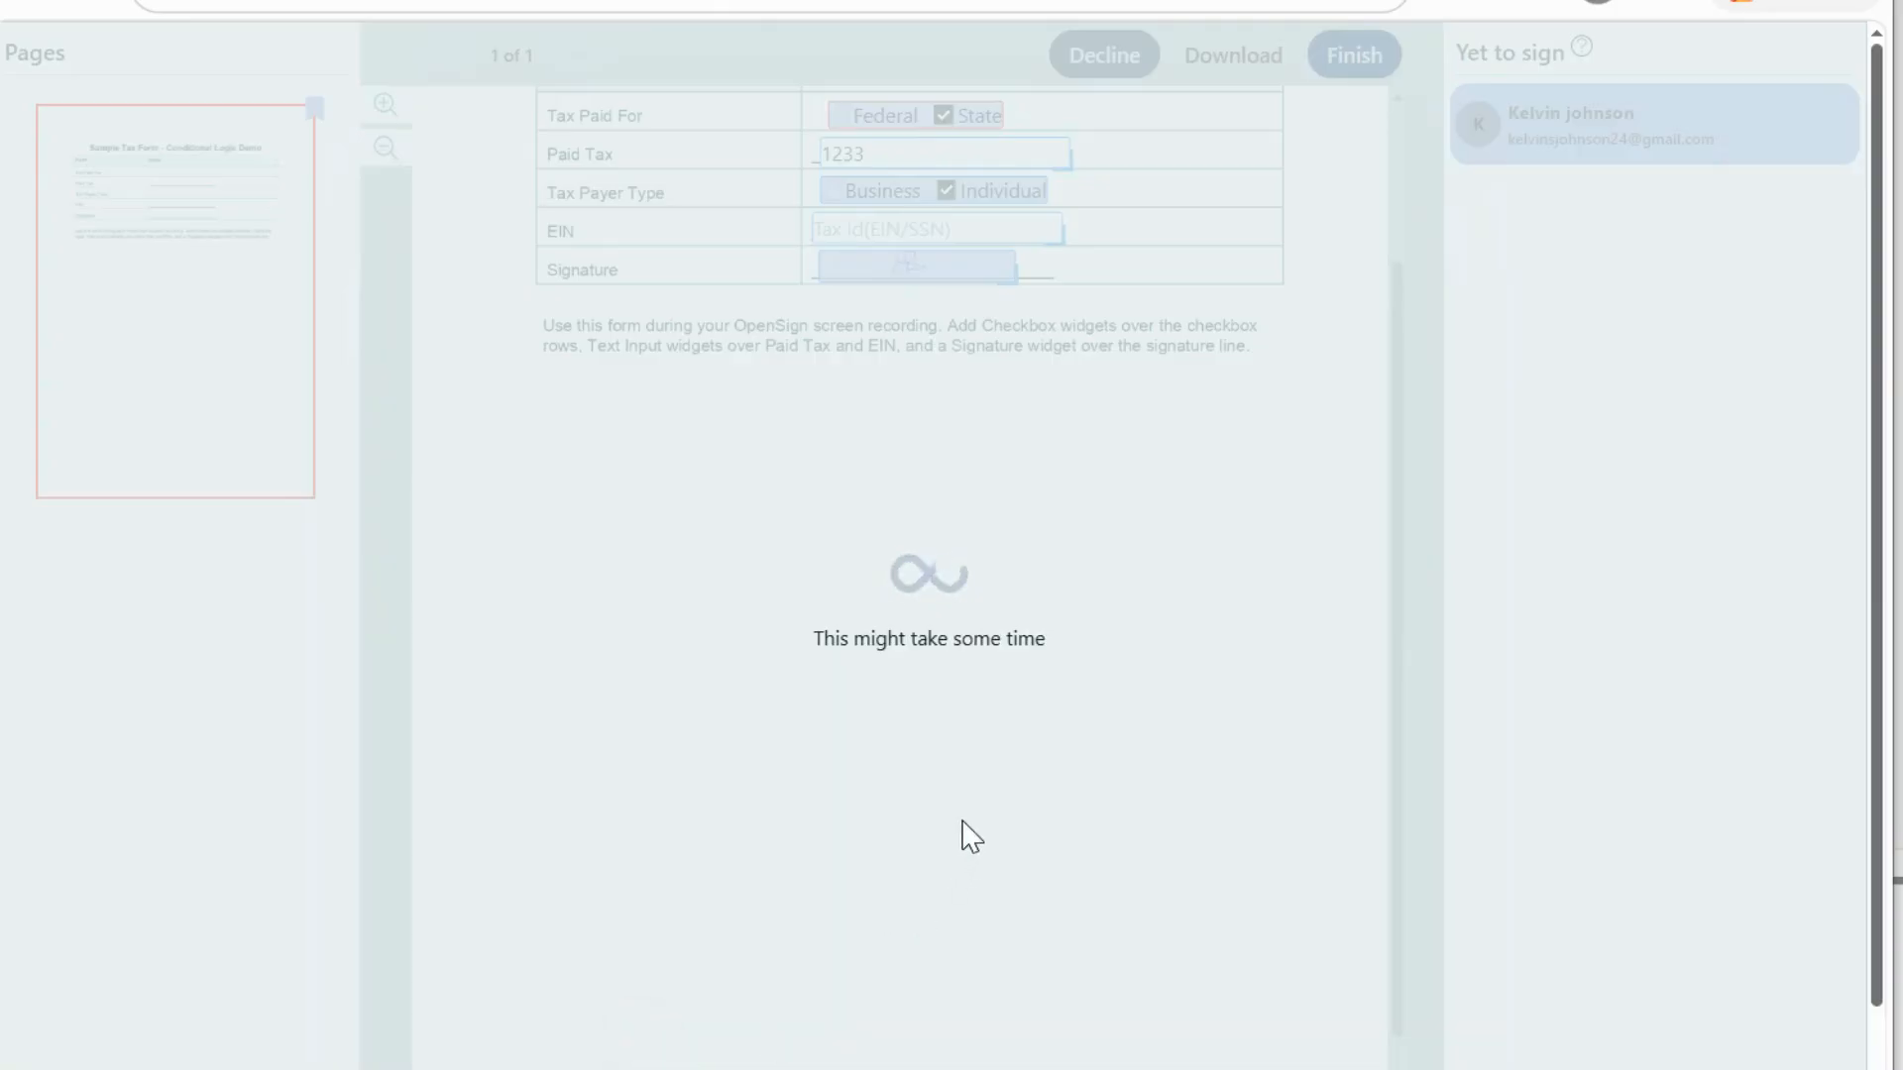